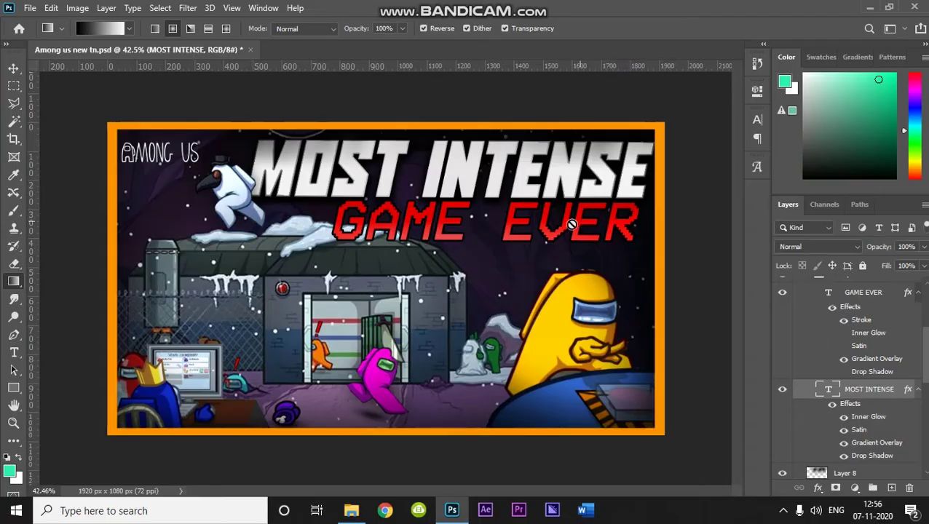
Step: Examine the finished Among Us thumbnail and the layers in its Thumbnail group
key("v")
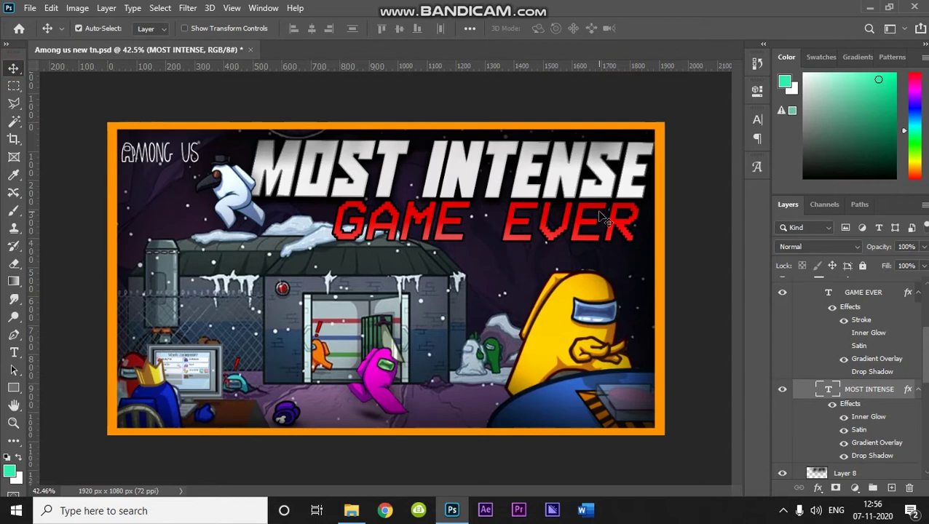
scroll(572, 216, "down", 2)
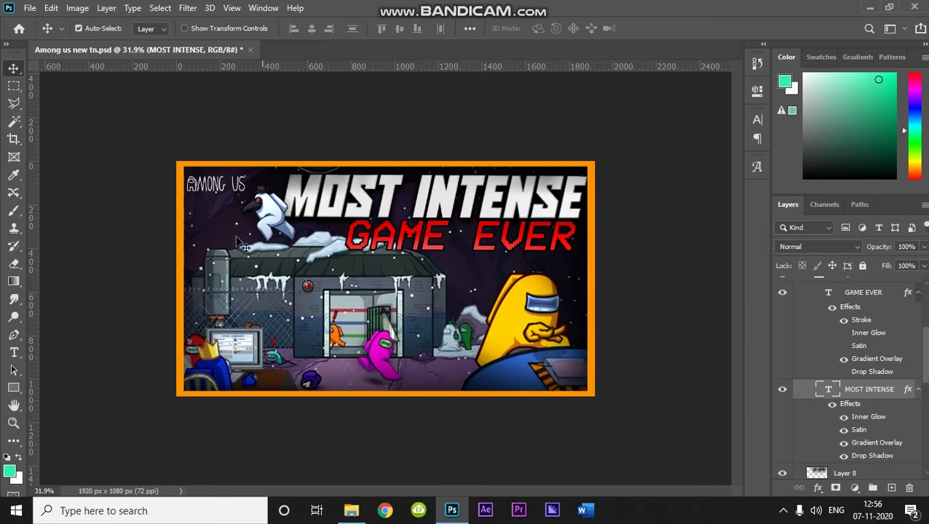
scroll(892, 387, "up", 4)
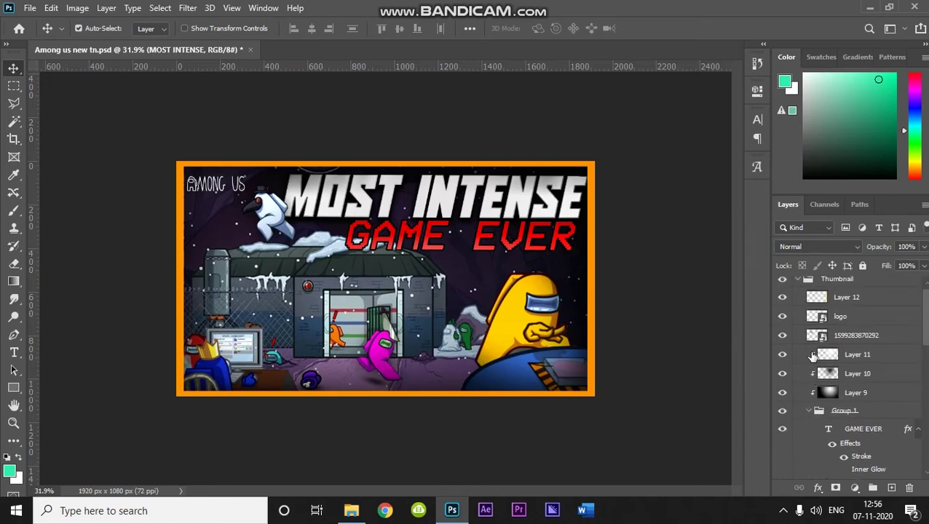
scroll(904, 371, "down", 10)
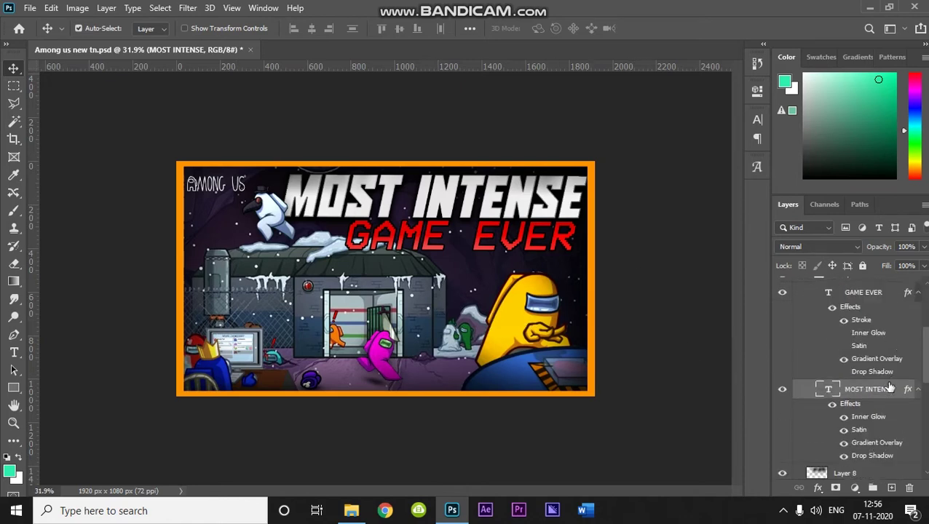
scroll(888, 393, "up", 10)
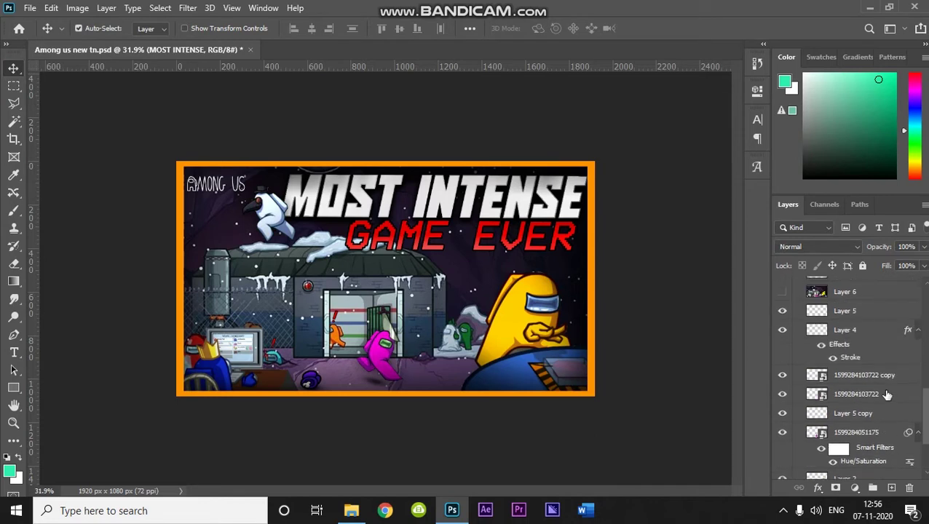
scroll(882, 392, "up", 1)
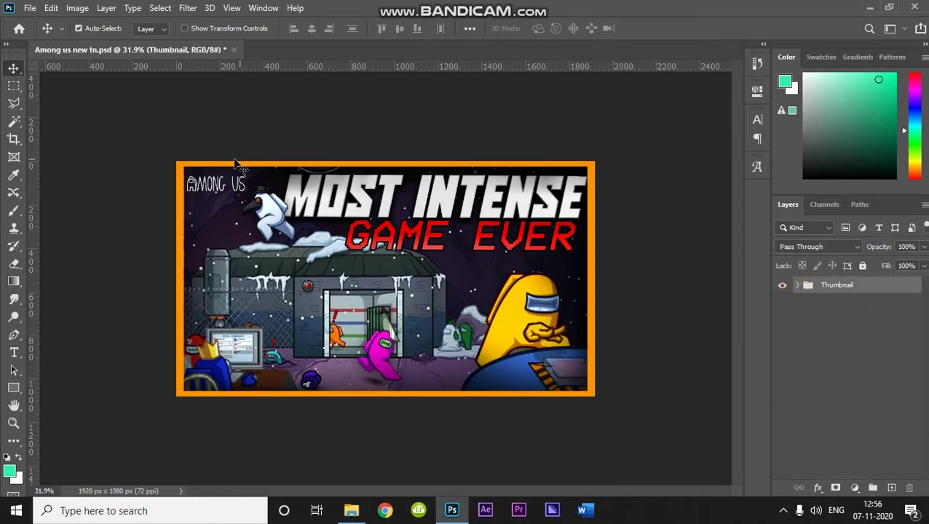
Step: Create a new 1920 x 1080 px document at 72 ppi in 8-bit RGB Color with a black background
left_click(28, 7)
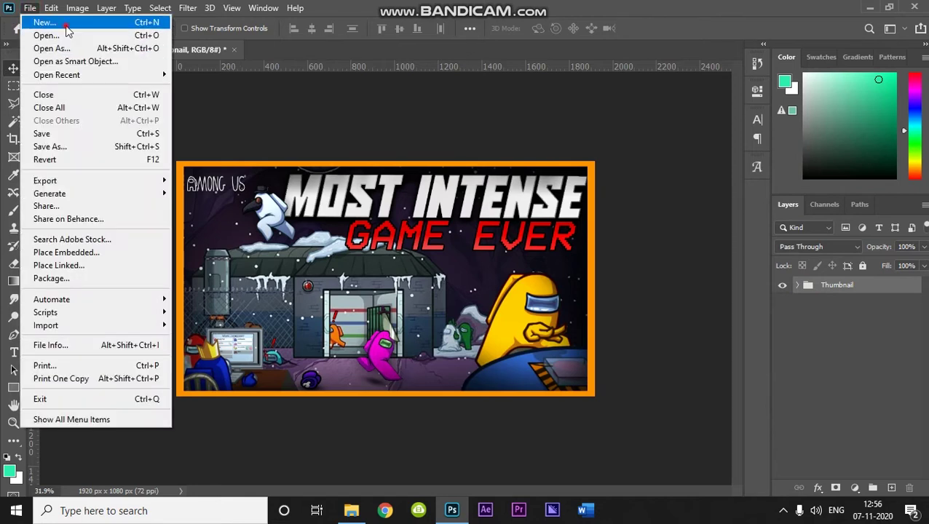
left_click(65, 26)
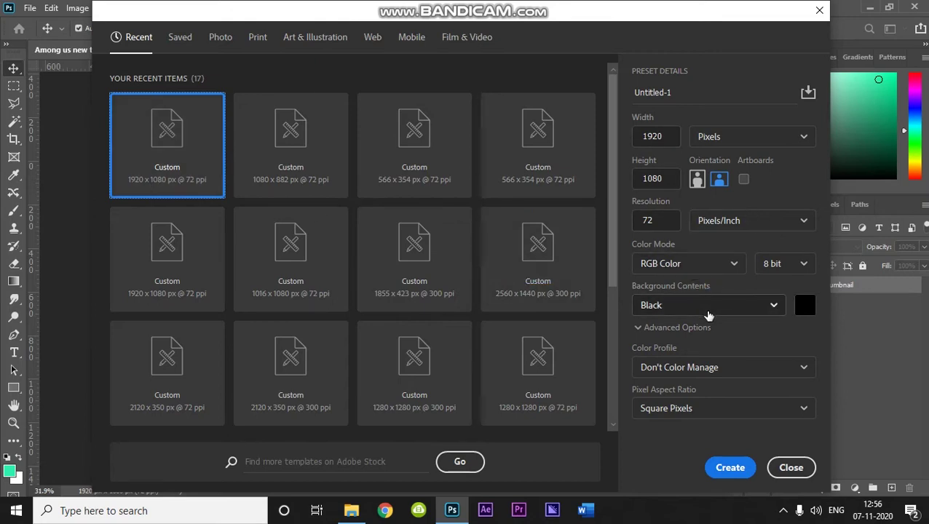
left_click(730, 467)
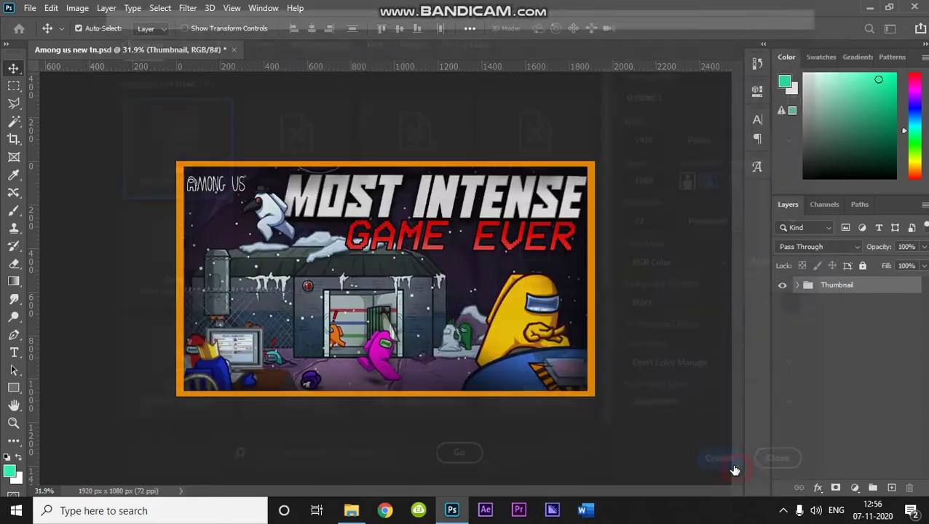
scroll(422, 255, "up", 4)
scroll(422, 254, "down", 1)
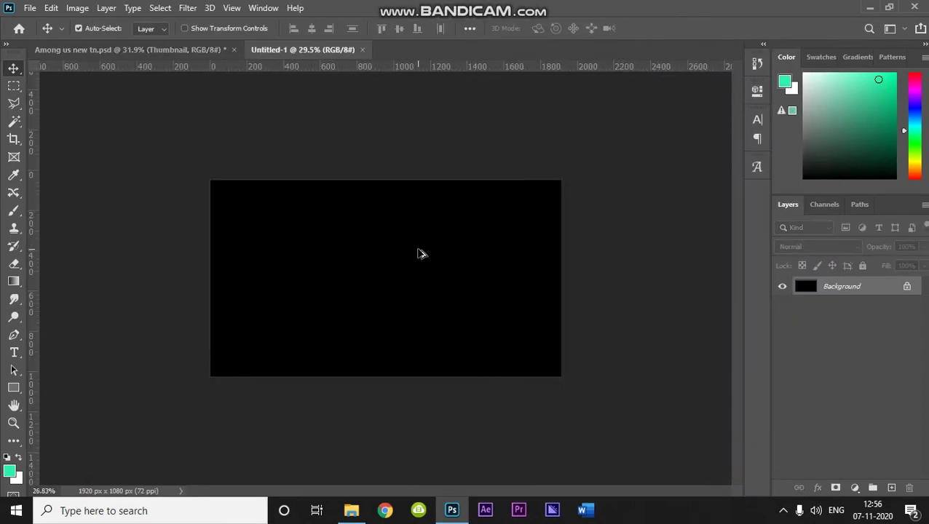
scroll(421, 254, "up", 1)
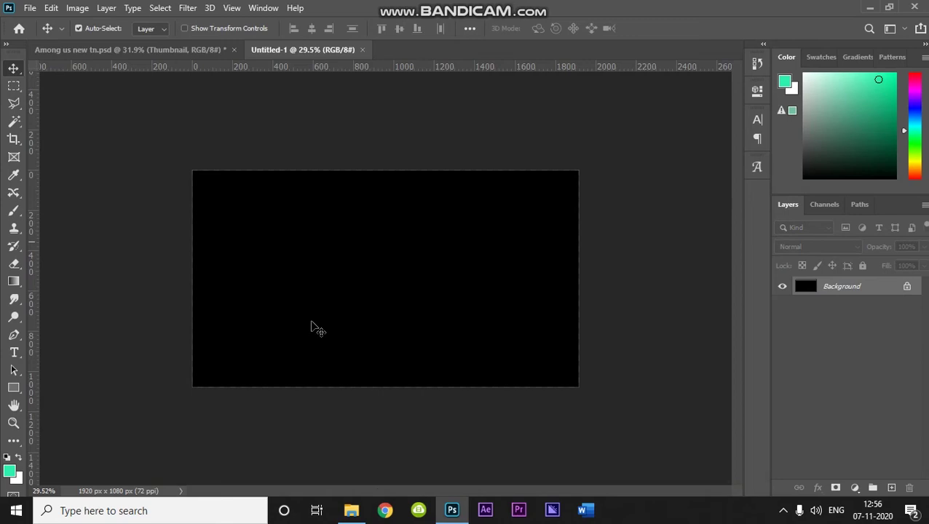
Step: Place the wallpaperaccess.com Polus image from the Among Us Thumbnail folder into the new document
left_click(351, 511)
left_click(161, 175)
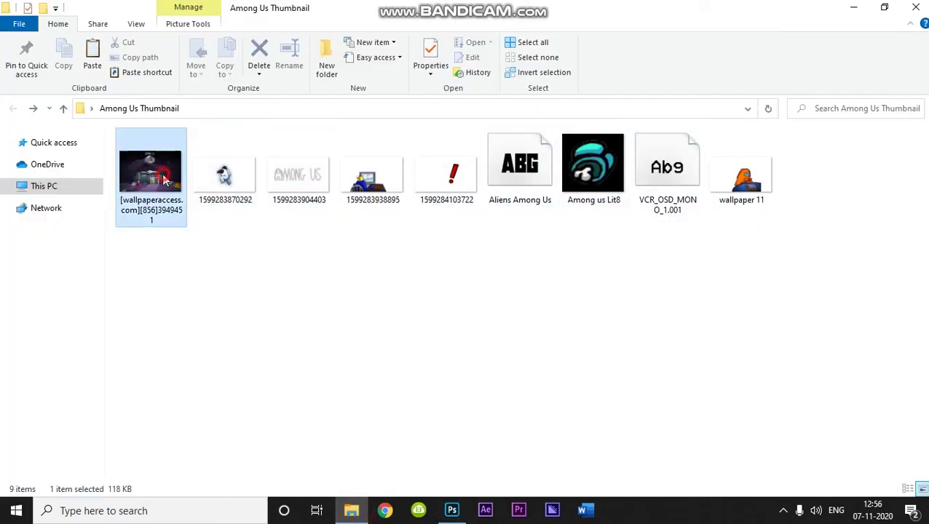
left_click_drag(149, 164, 412, 290)
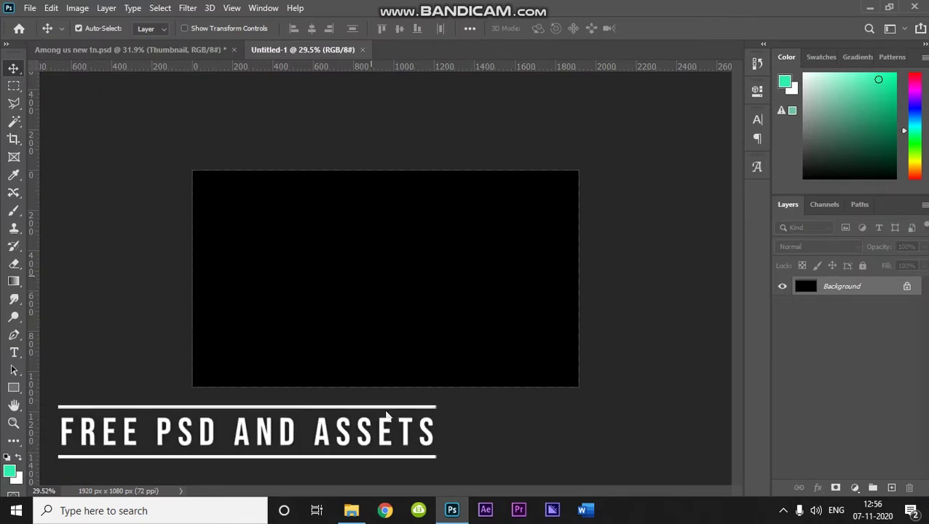
left_click_drag(354, 384, 353, 376)
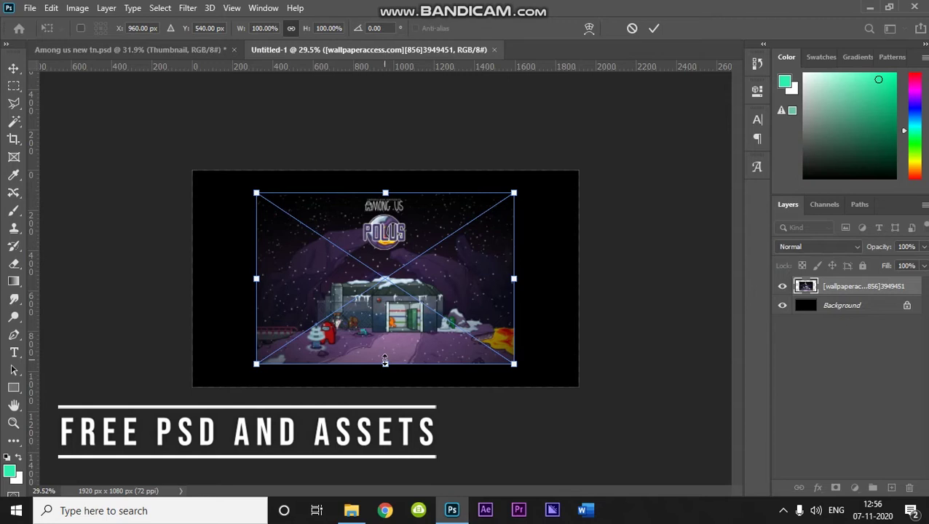
Step: Scale up and reposition the Polus image so the building scene fills the whole canvas and the Polus logo is cropped out
left_click_drag(257, 193, 15, 40)
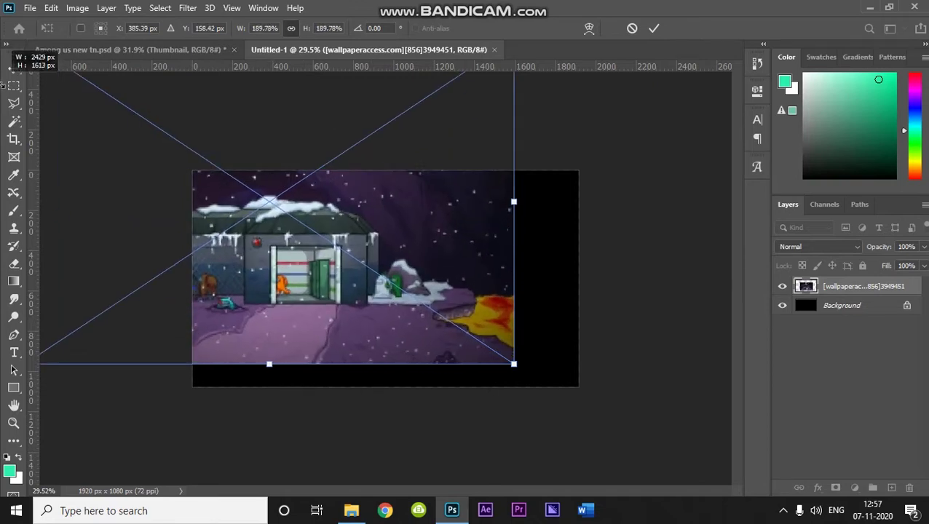
left_click_drag(457, 253, 543, 281)
left_click_drag(598, 386, 644, 413)
left_click_drag(573, 377, 508, 350)
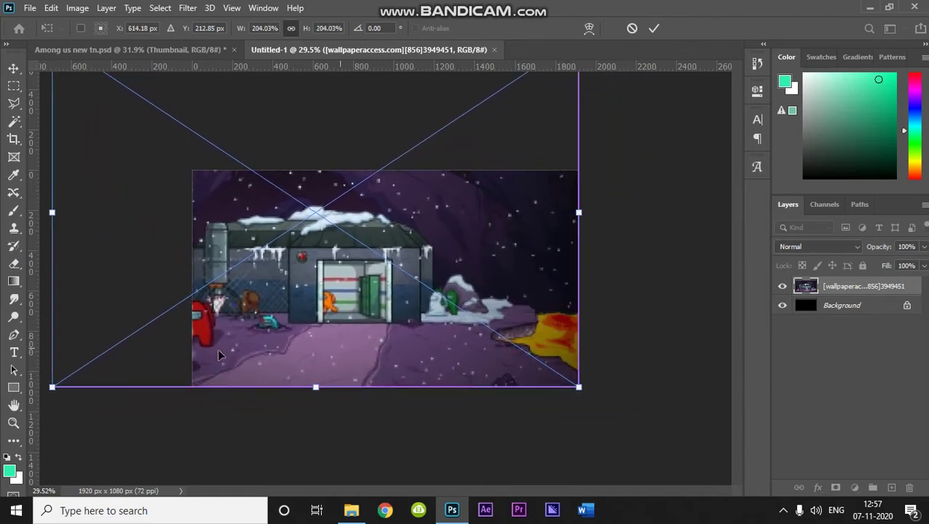
left_click_drag(53, 389, 101, 355)
left_click_drag(415, 318, 412, 345)
key("Return")
scroll(397, 309, "up", 2)
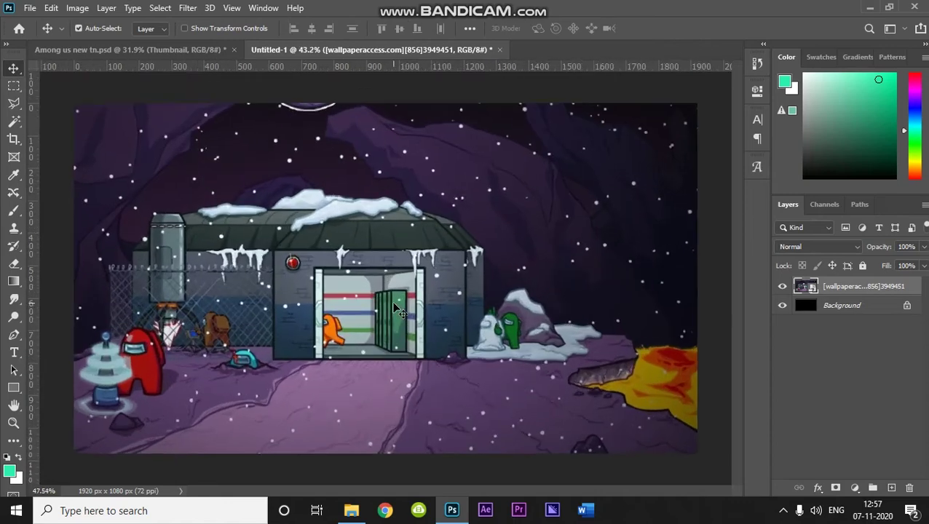
scroll(397, 310, "down", 2)
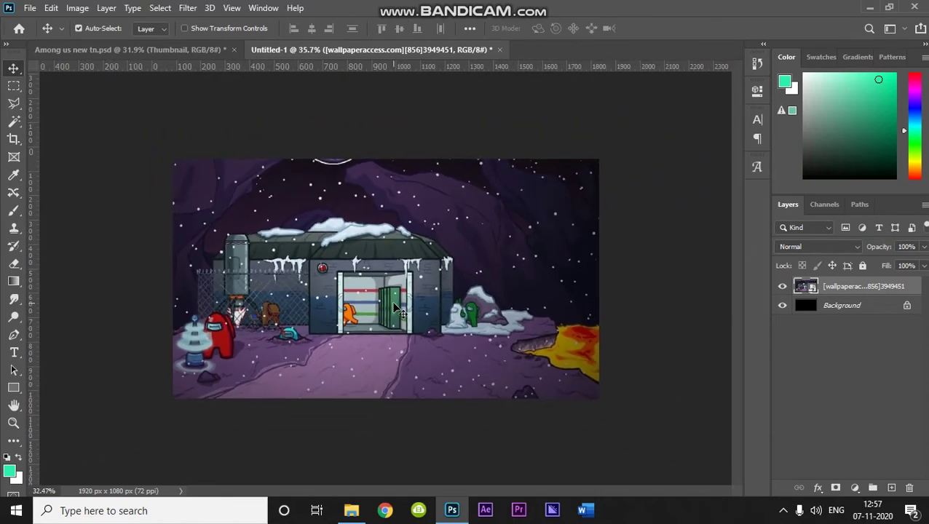
Step: Place the wallpaper 11 image of the orange crewmate at its default size and position
left_click(352, 512)
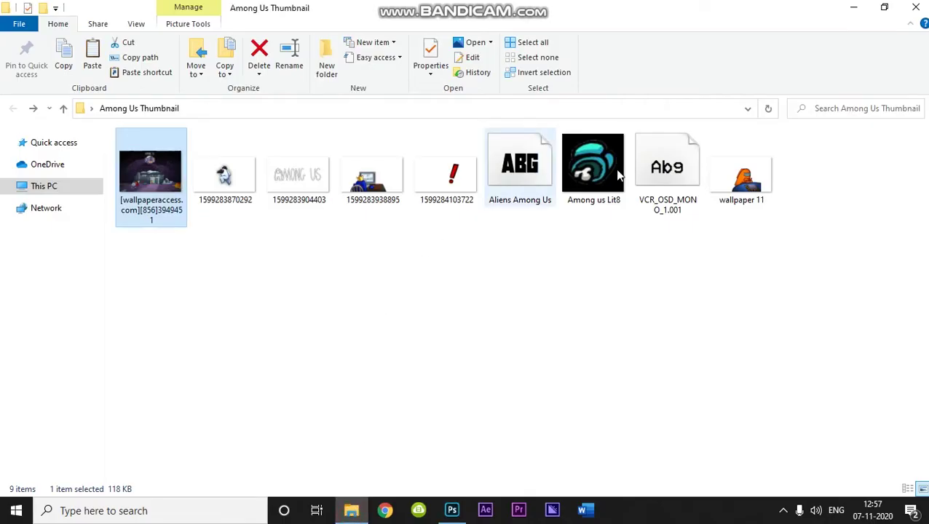
left_click(744, 177)
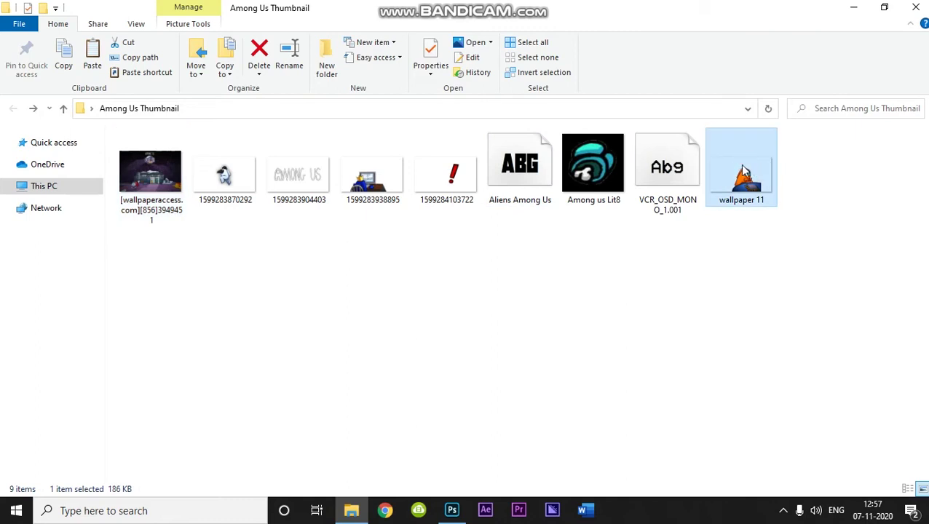
left_click_drag(750, 167, 554, 369)
key("Return")
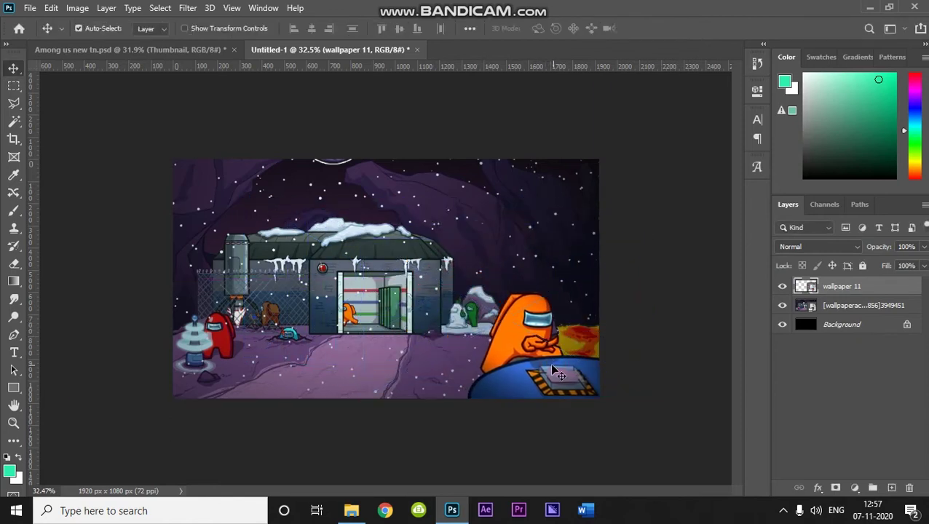
left_click(351, 510)
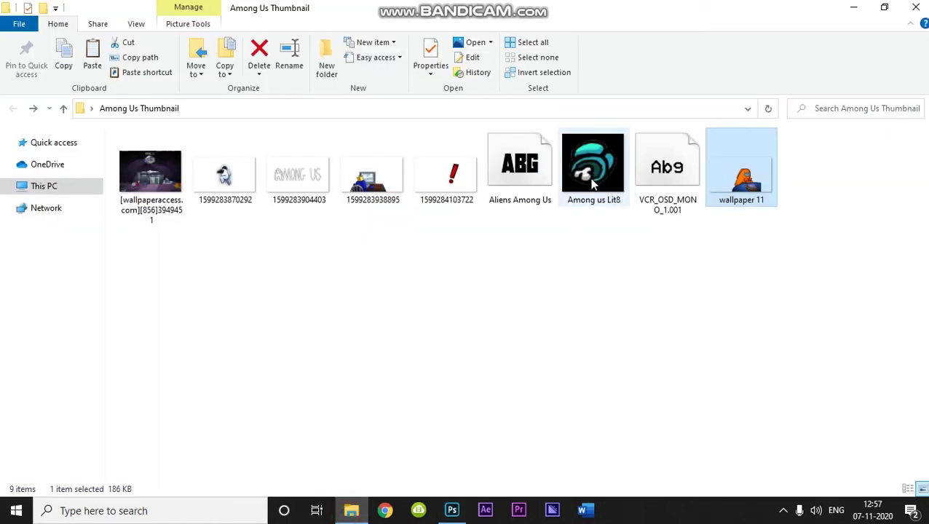
left_click_drag(374, 157, 213, 354)
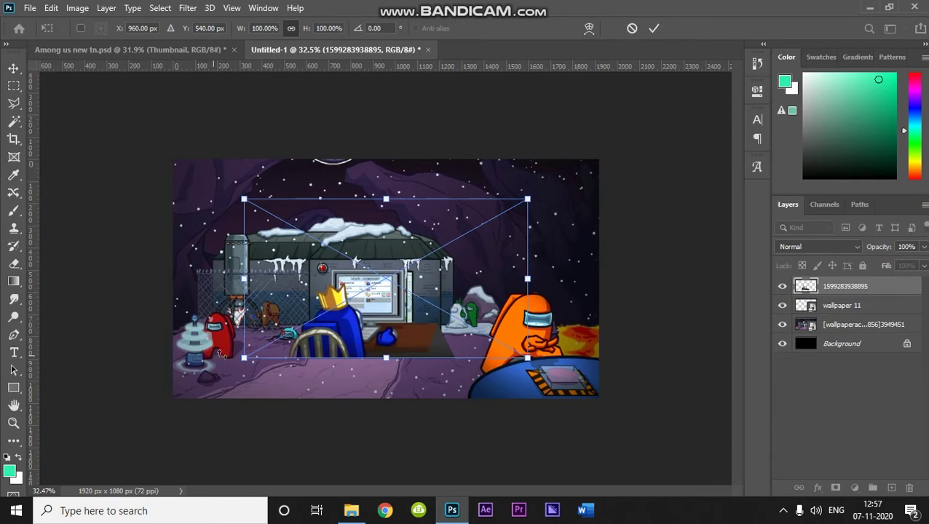
left_click_drag(405, 297, 295, 335)
left_click_drag(417, 239, 361, 270)
left_click_drag(301, 325, 306, 323)
left_click_drag(130, 275, 160, 283)
left_click_drag(301, 356, 282, 357)
key("Return")
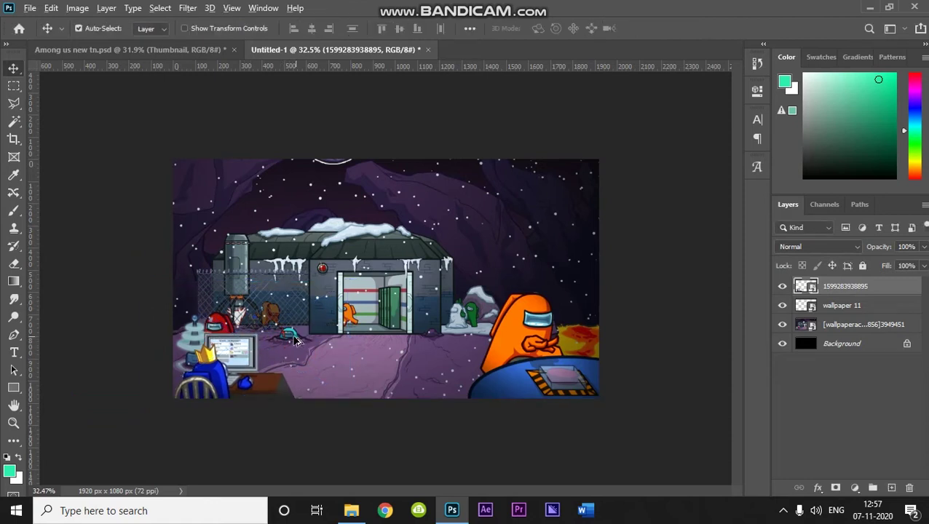
scroll(295, 341, "up", 3)
scroll(249, 367, "down", 2)
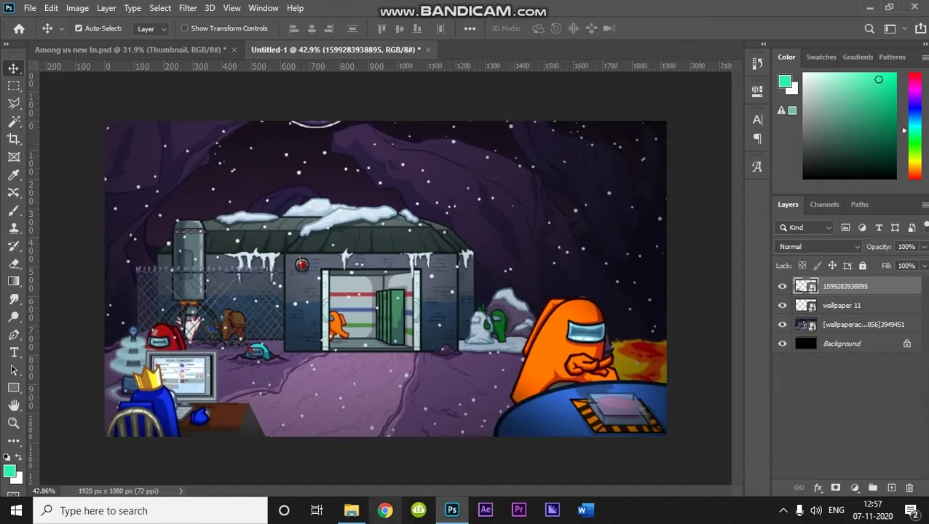
left_click(352, 510)
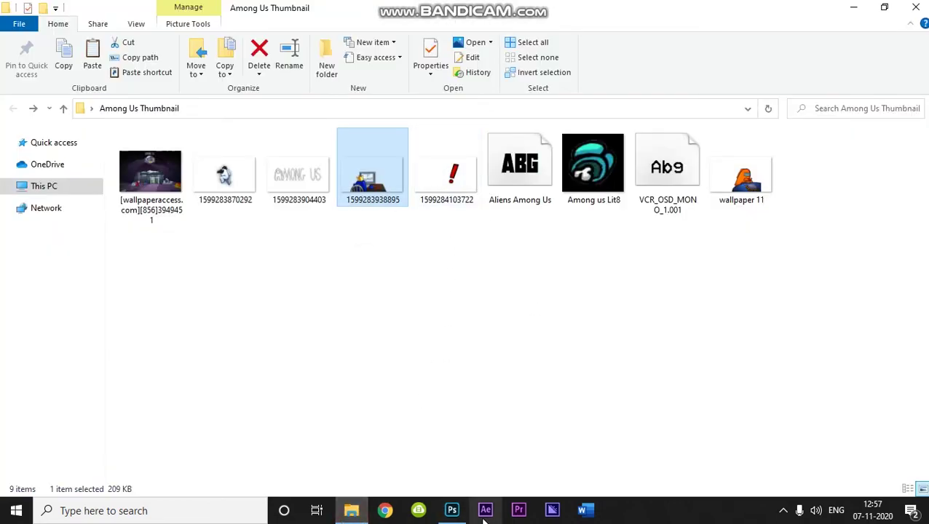
left_click(457, 515)
scroll(494, 365, "down", 2)
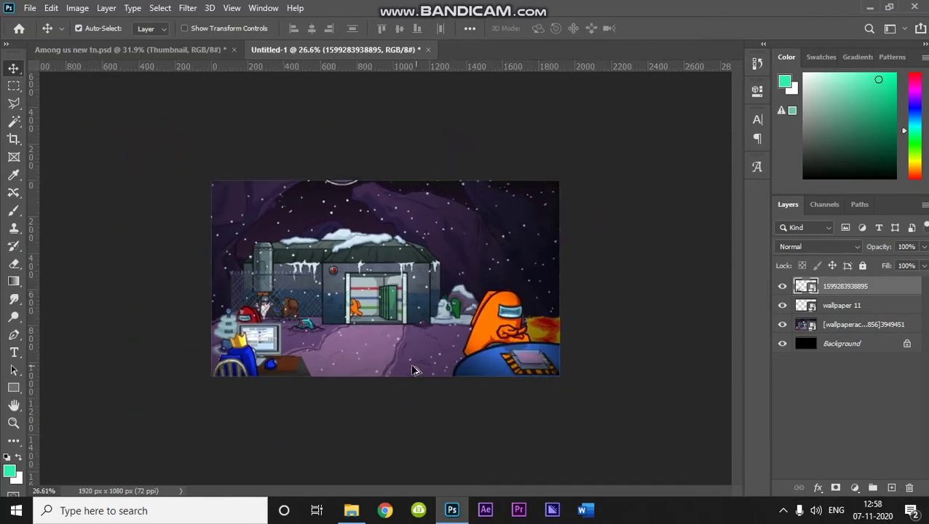
scroll(412, 370, "up", 1)
left_click(353, 511)
left_click(446, 171)
left_click_drag(446, 171, 451, 318)
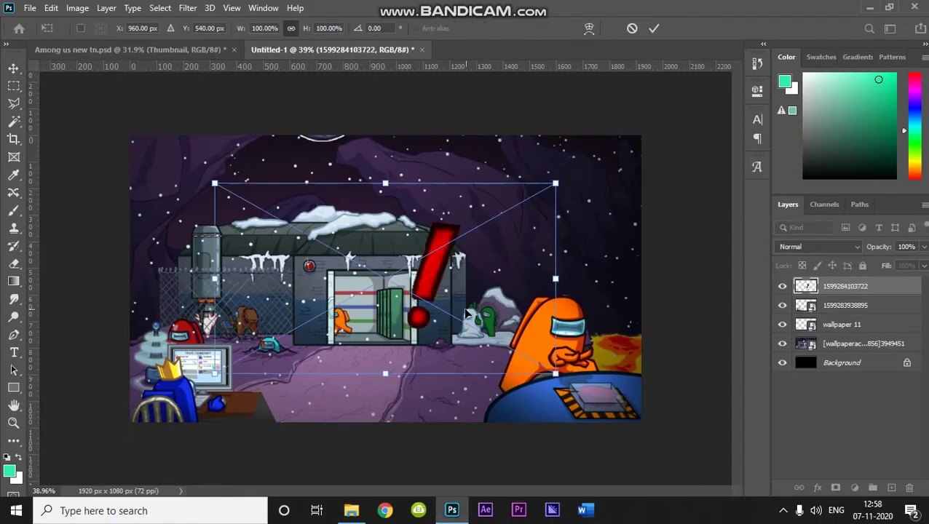
Step: Scale the exclamation mark to 11.94% and position it above the small orange crewmate in the building's doorway
left_click_drag(215, 183, 334, 298)
scroll(349, 287, "up", 9)
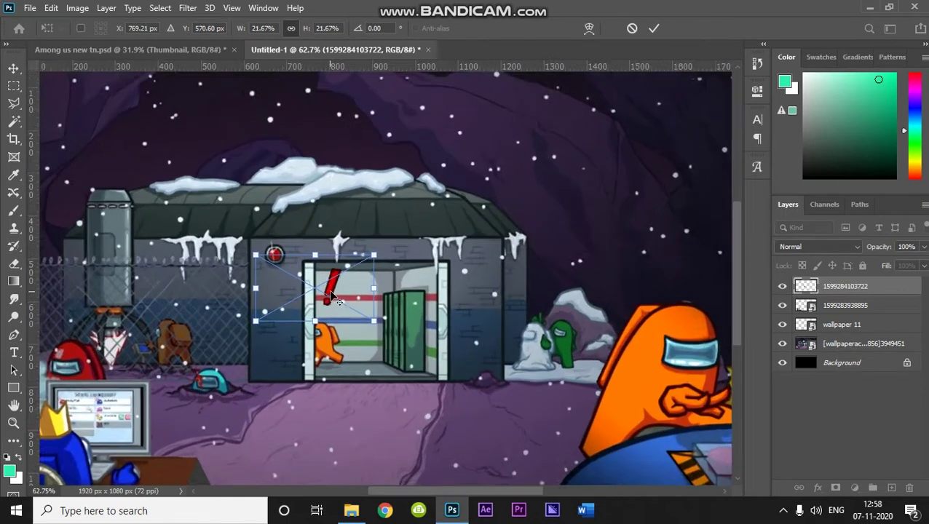
key("Escape")
left_click_drag(220, 238, 303, 283)
left_click_drag(361, 323, 326, 331)
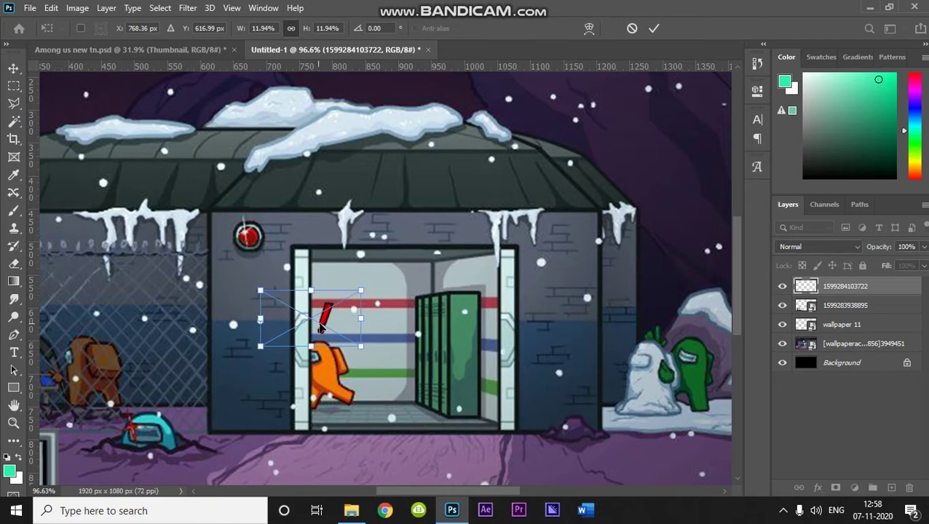
key("Return")
scroll(349, 334, "down", 5)
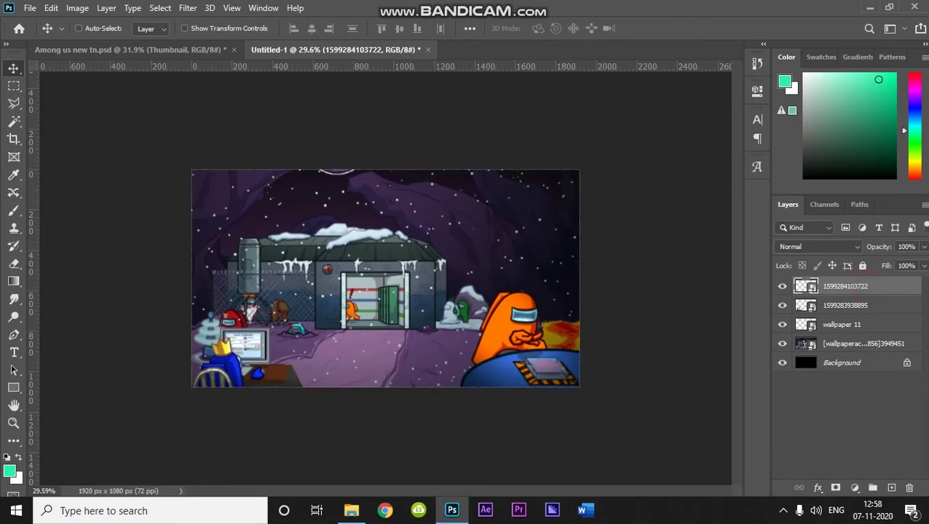
Step: Duplicate the exclamation mark layer and move the copy above the cyan crewmate in the ground
key("ctrl+j")
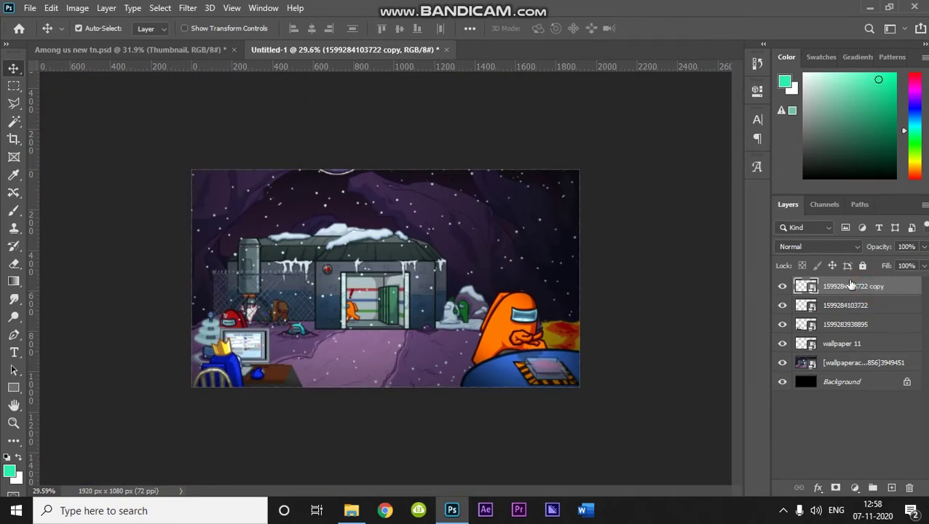
key("ctrl+t")
scroll(373, 285, "up", 4)
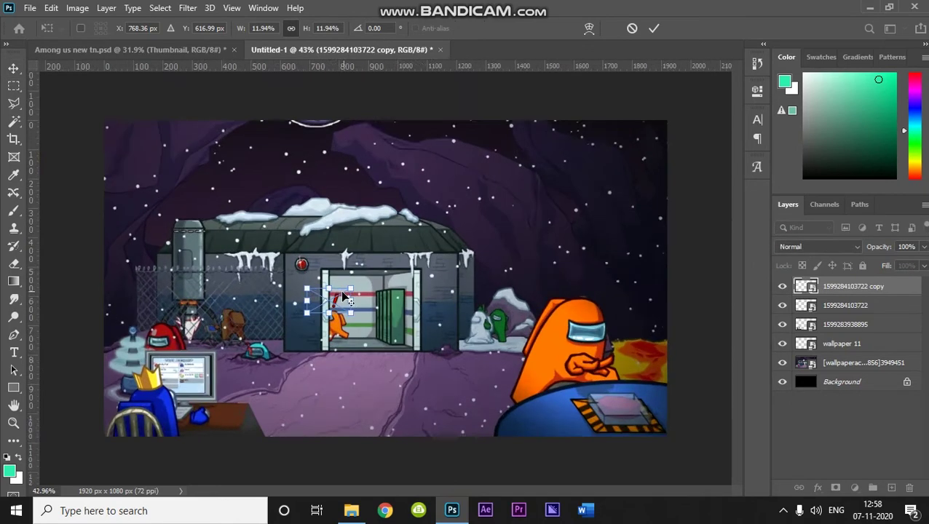
scroll(281, 313, "up", 3)
left_click_drag(281, 313, 123, 401)
key("Return")
scroll(437, 325, "down", 6)
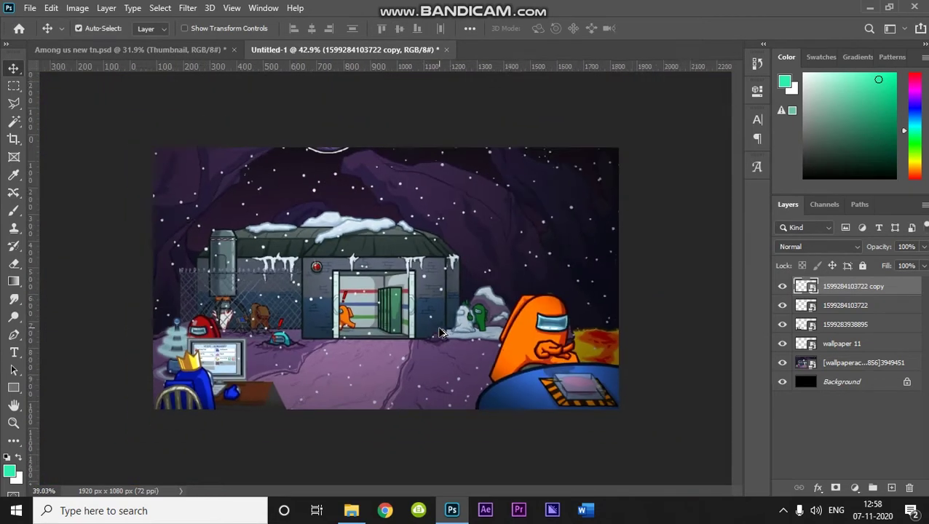
scroll(388, 357, "up", 2)
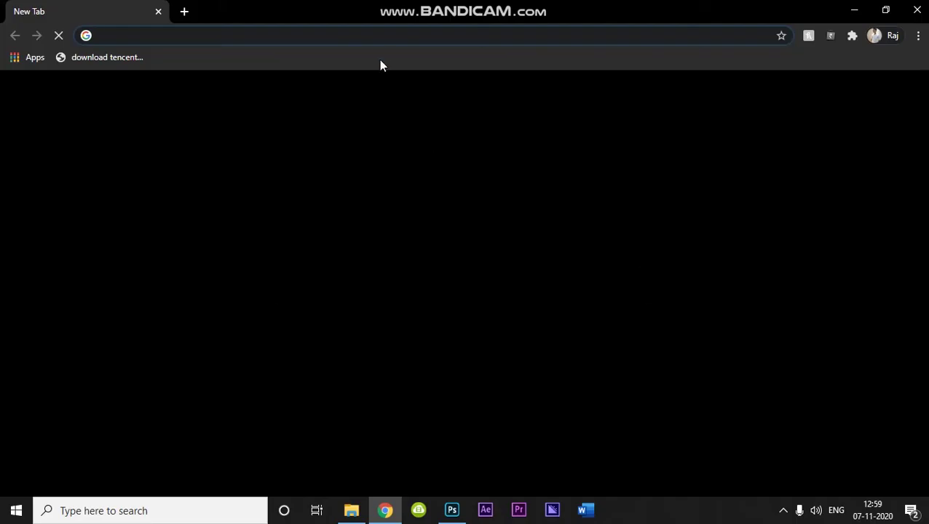
Step: Search Google Images in Chrome for "among us dead body png"
type("amo")
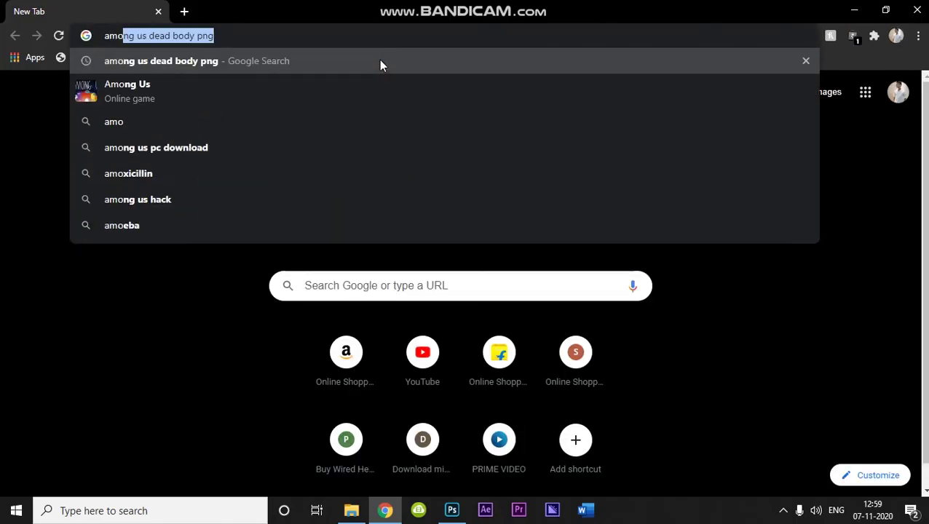
type("ng us dea")
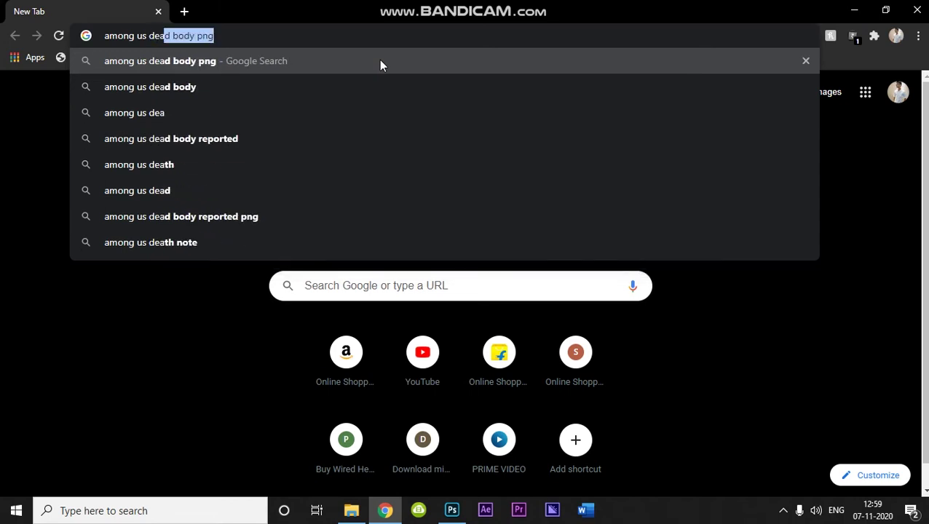
key("Return")
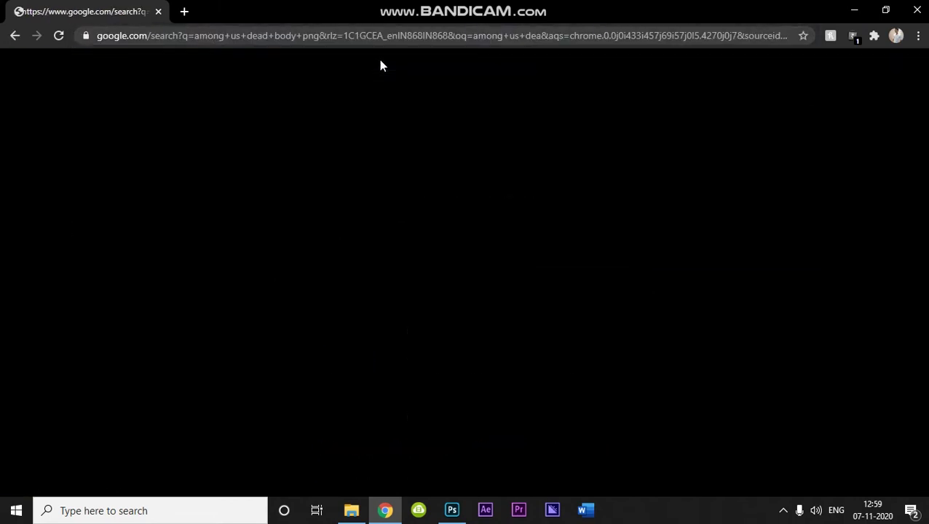
left_click(191, 123)
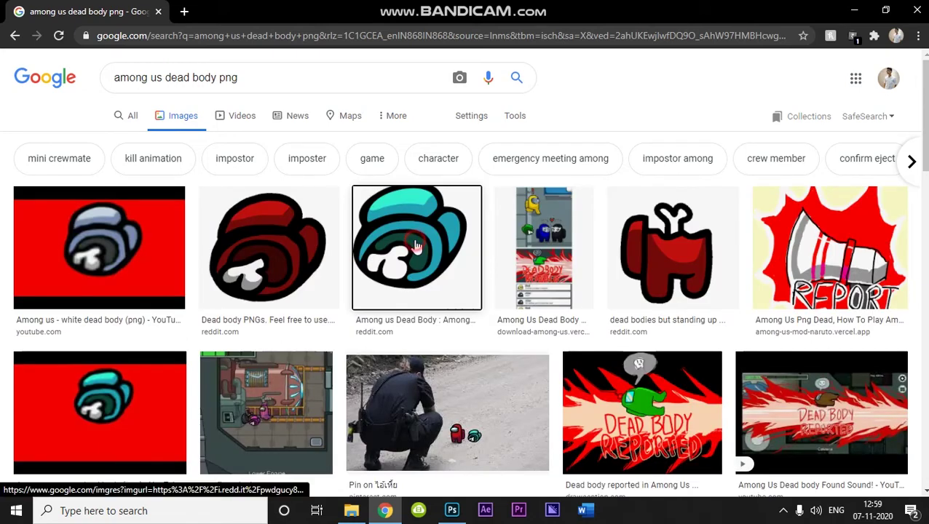
Step: Enlarge the cyan Among us Dead Body result from reddit.com and copy its image
left_click(415, 248)
right_click(415, 243)
right_click(729, 239)
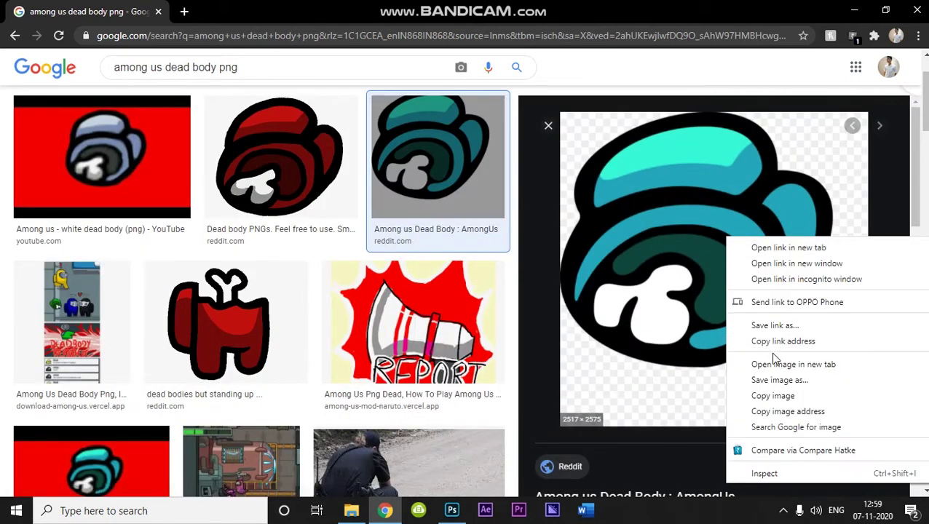
left_click(770, 401)
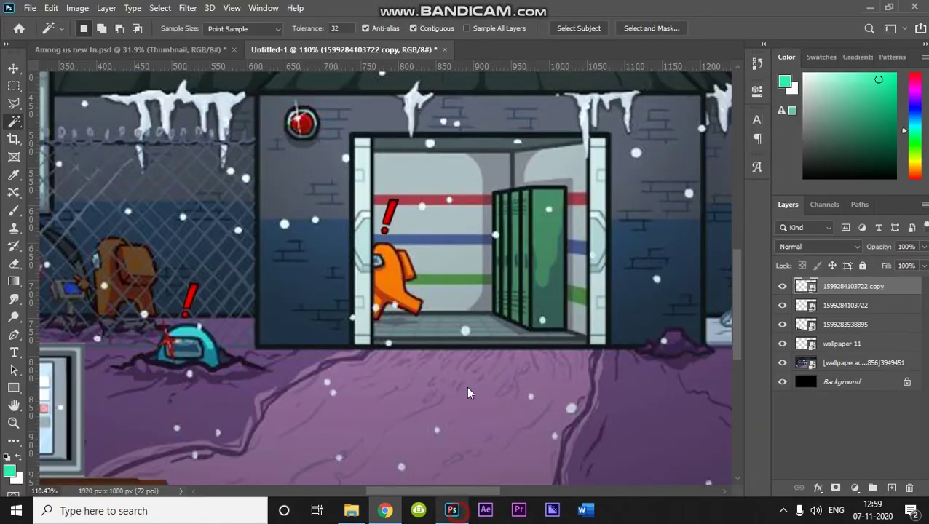
Step: Switch to Photoshop, paste the dead body image into Untitled-1 and scale it down to about 10.99%
key("alt+Tab")
scroll(412, 332, "down", 3)
key("v")
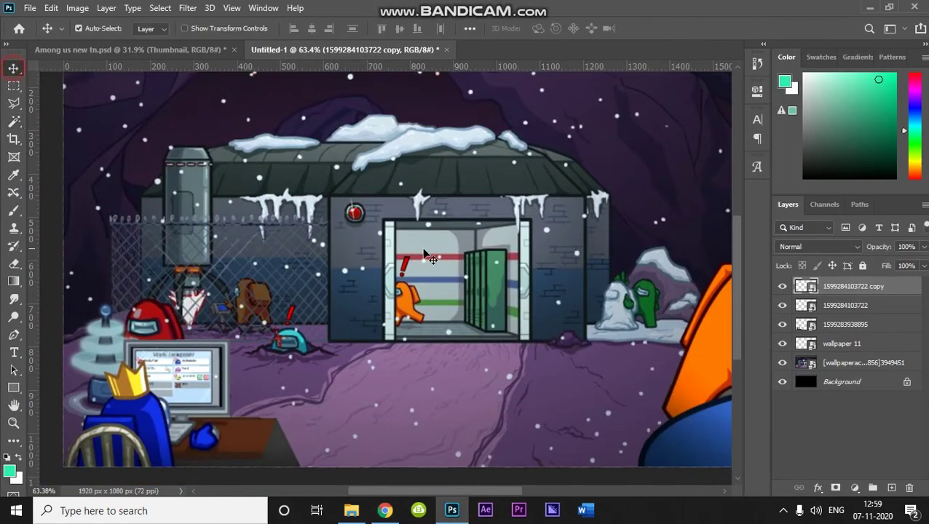
key("ctrl+v")
scroll(446, 281, "down", 5)
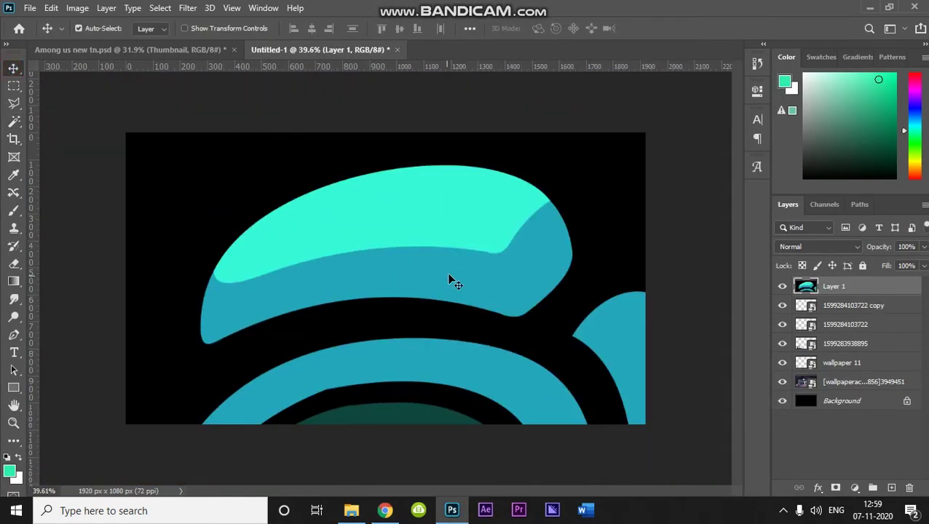
key("ctrl+t")
left_click_drag(232, 191, 558, 322)
left_click_drag(563, 456, 399, 290)
Step: Scale the dead body further down to 5.77% and place it on the purple ground below the building, near the desk
scroll(348, 315, "up", 2)
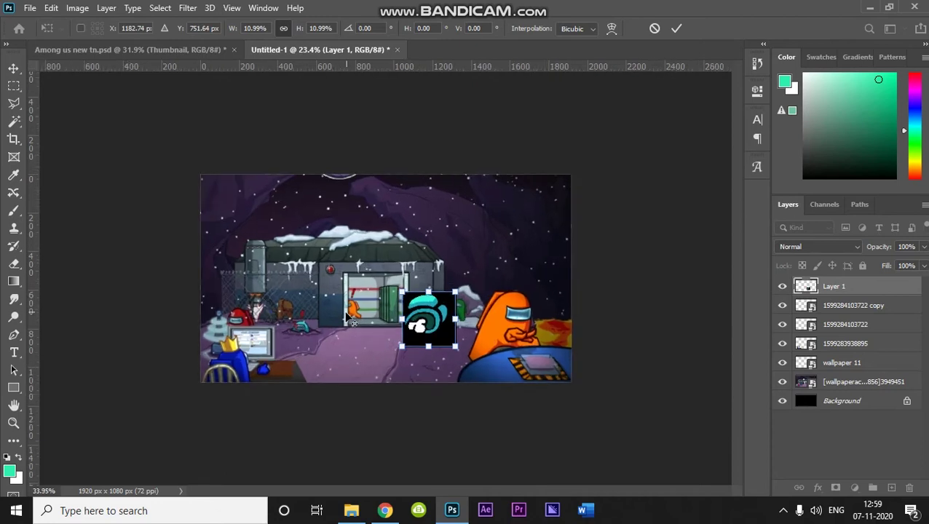
scroll(349, 318, "up", 4)
left_click_drag(473, 363, 300, 427)
left_click_drag(251, 354, 310, 413)
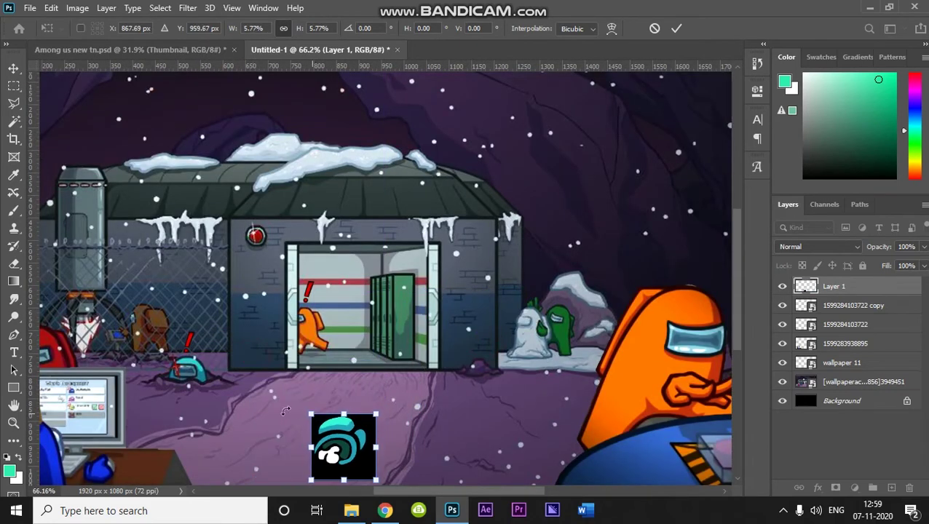
scroll(253, 404, "up", 2)
scroll(251, 408, "down", 5)
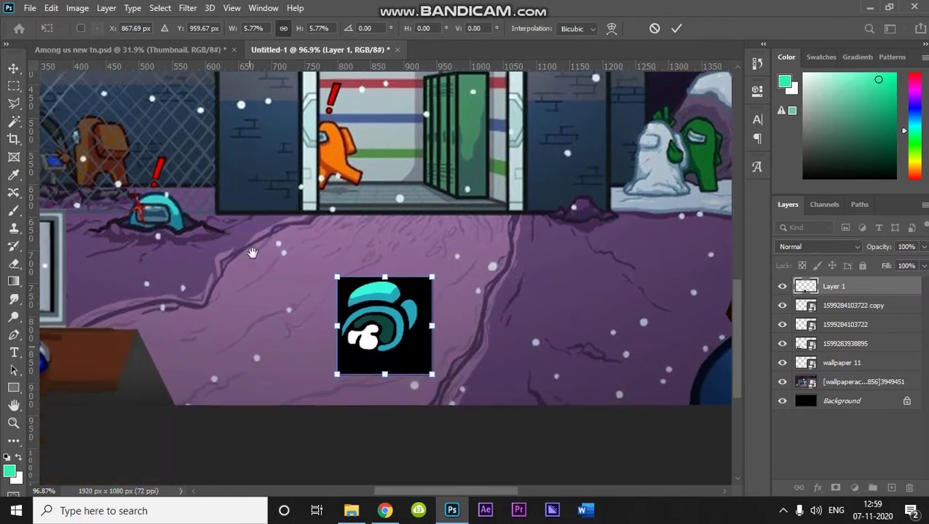
left_click_drag(387, 306, 276, 269)
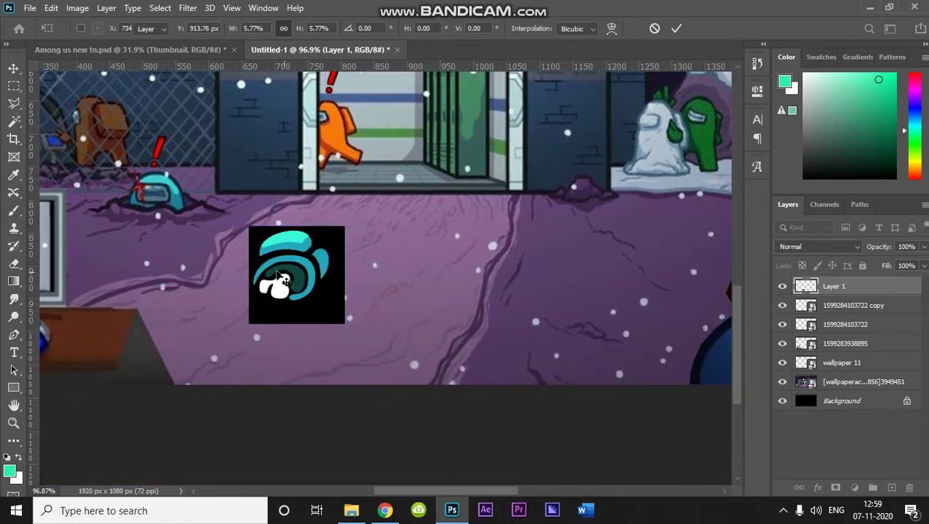
key("Return")
Step: Select the black background of the dead body layer with the Magic Wand, delete it and deselect
key("c")
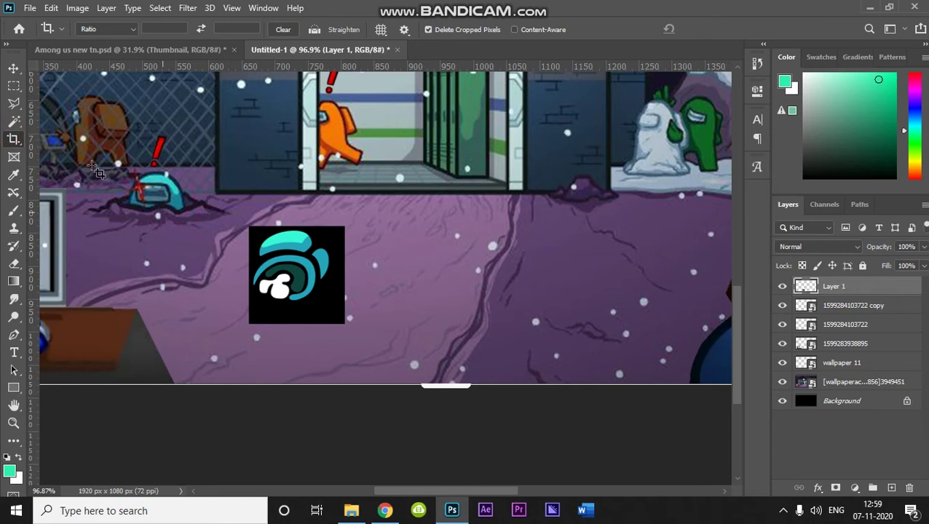
left_click(13, 121)
left_click(333, 300)
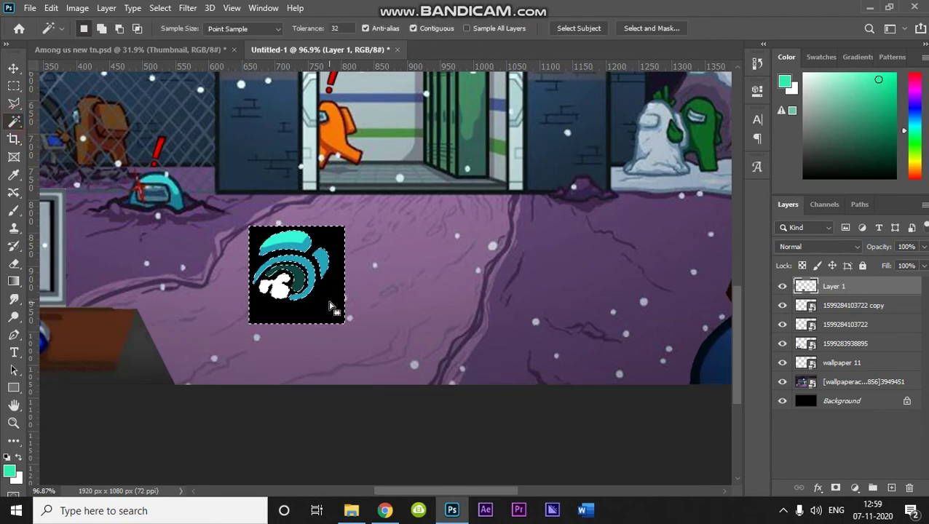
key("Delete")
key("ctrl+d")
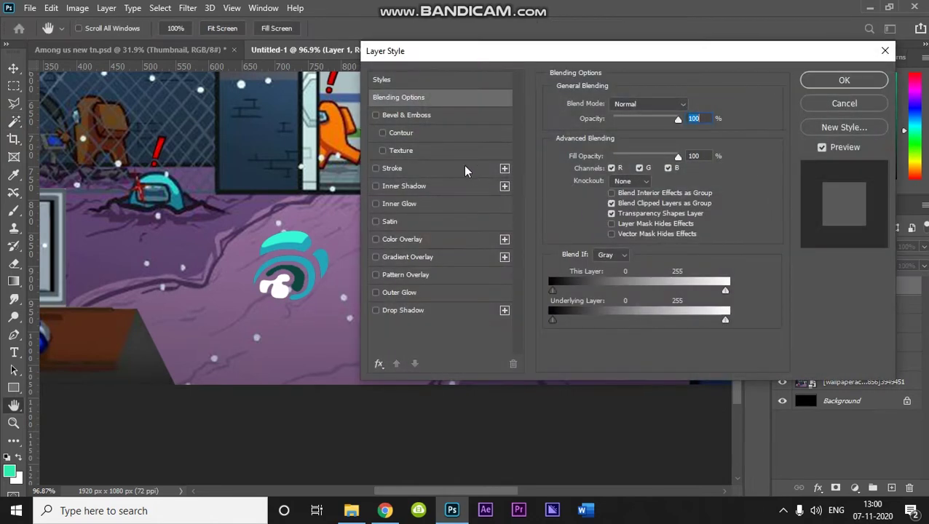
Step: Add a black outside Stroke of 9 px to the dead body layer
left_click(408, 169)
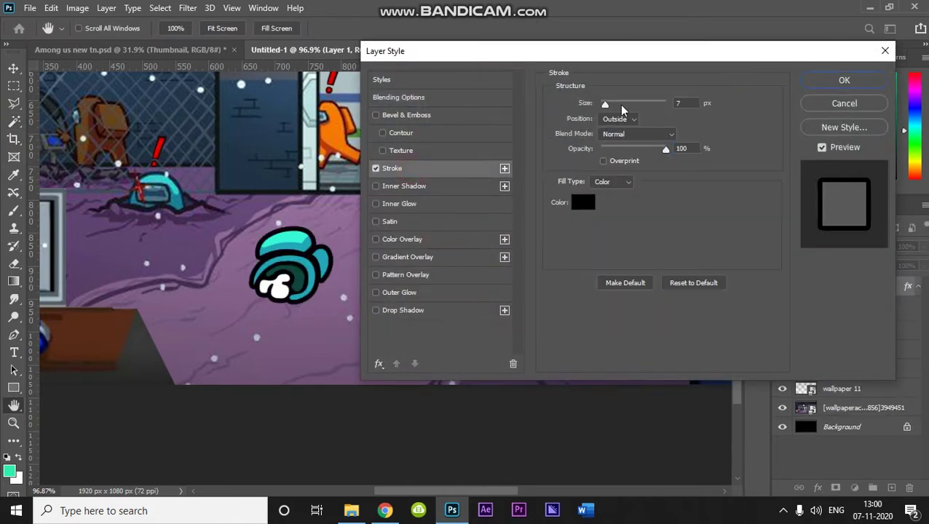
left_click_drag(616, 104, 605, 104)
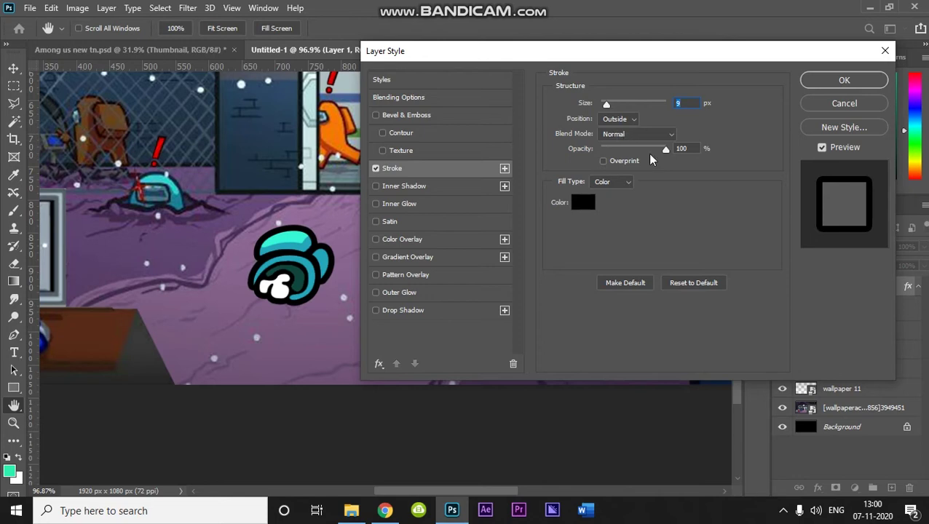
left_click(844, 80)
Step: Scale the outlined dead body to 74.32% and shift it slightly down and toward the desk
key("ctrl+t")
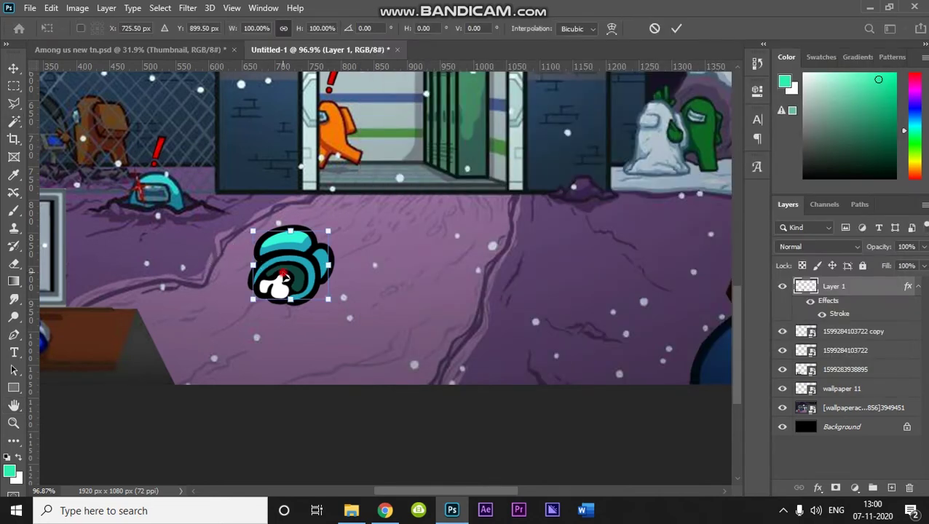
left_click_drag(286, 278, 264, 290)
left_click_drag(233, 240, 248, 256)
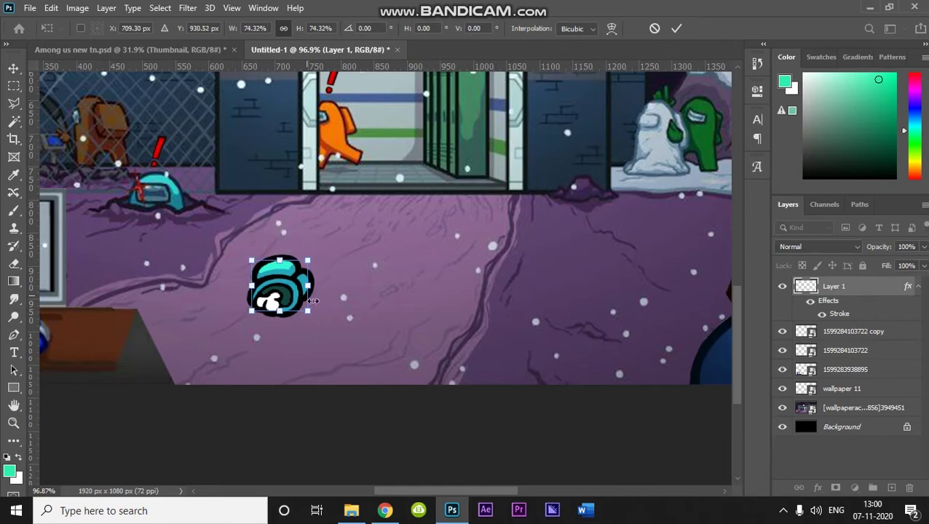
key("Return")
Step: Recolour the cyan dead body purple with Hue/Saturation, setting the hue to +85
key("w")
scroll(273, 289, "down", 3)
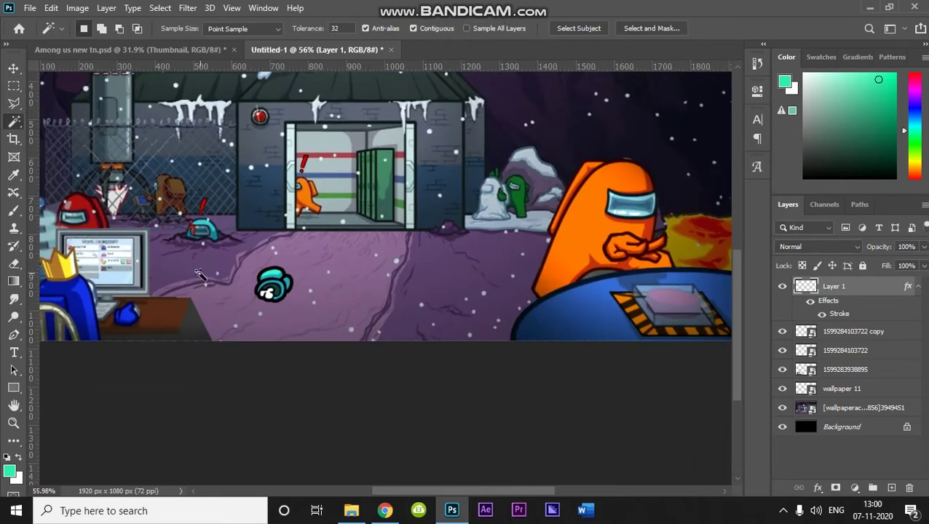
scroll(198, 274, "down", 1)
scroll(232, 370, "up", 5)
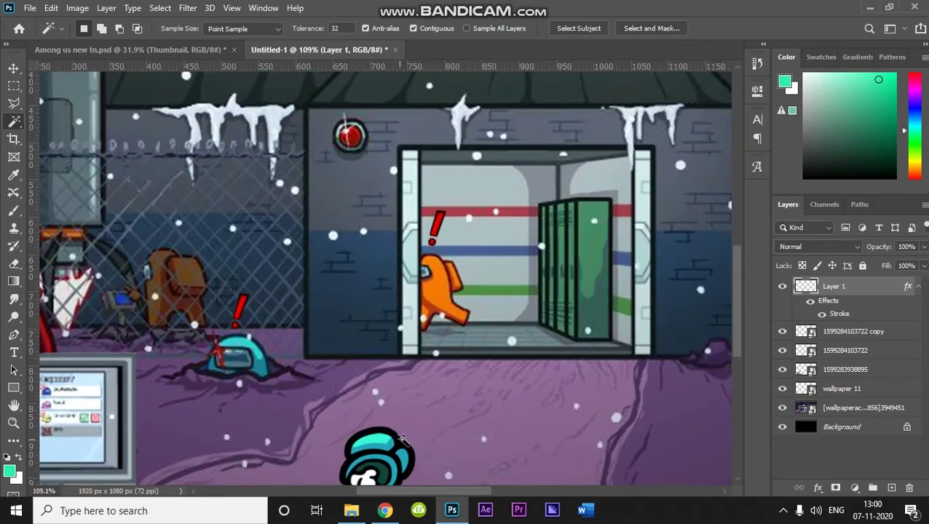
left_click(13, 69)
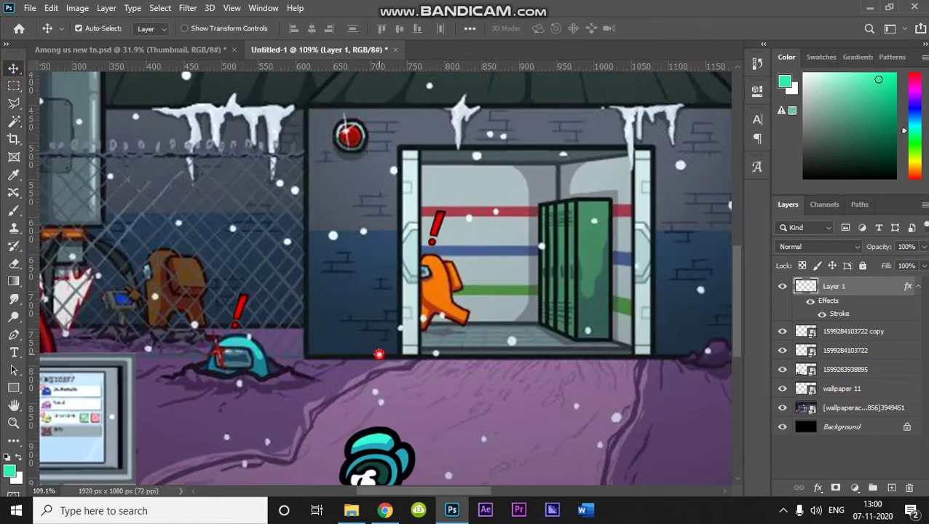
left_click_drag(379, 354, 356, 202)
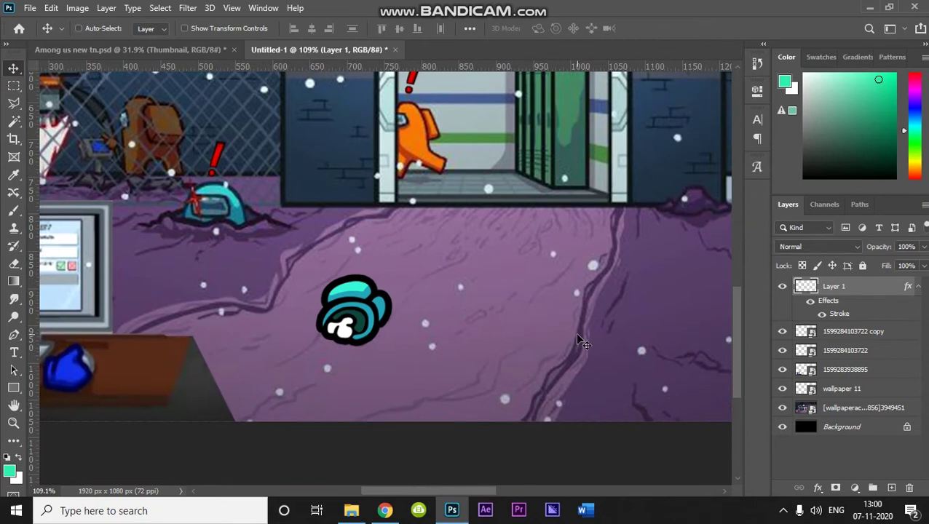
key("ctrl")
key("ctrl+u")
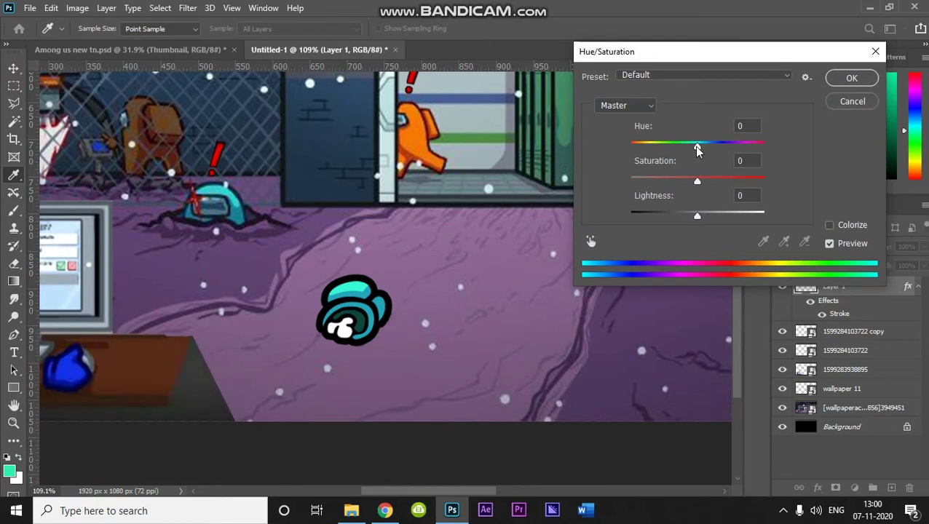
left_click_drag(694, 149, 739, 146)
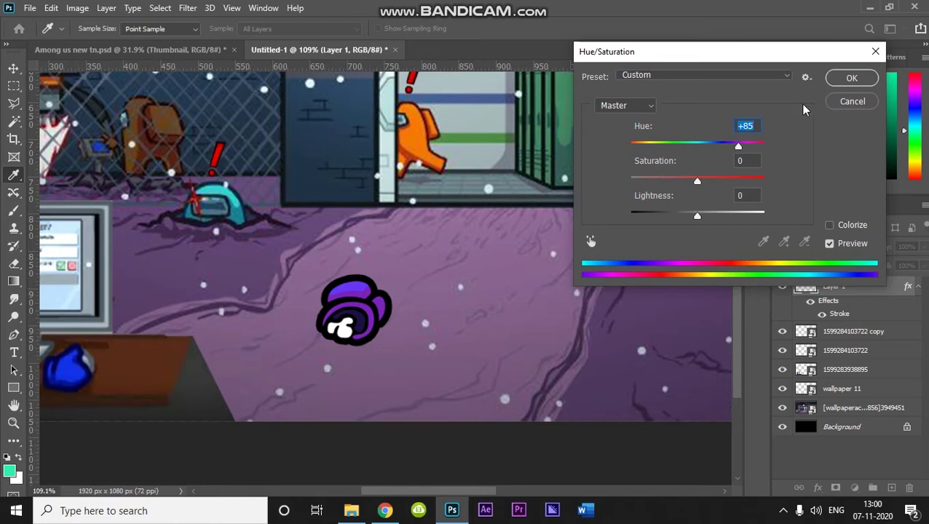
left_click(850, 78)
Step: Move the purple dead body slightly closer to the blue crewmate's desk
key("v")
scroll(284, 381, "down", 5)
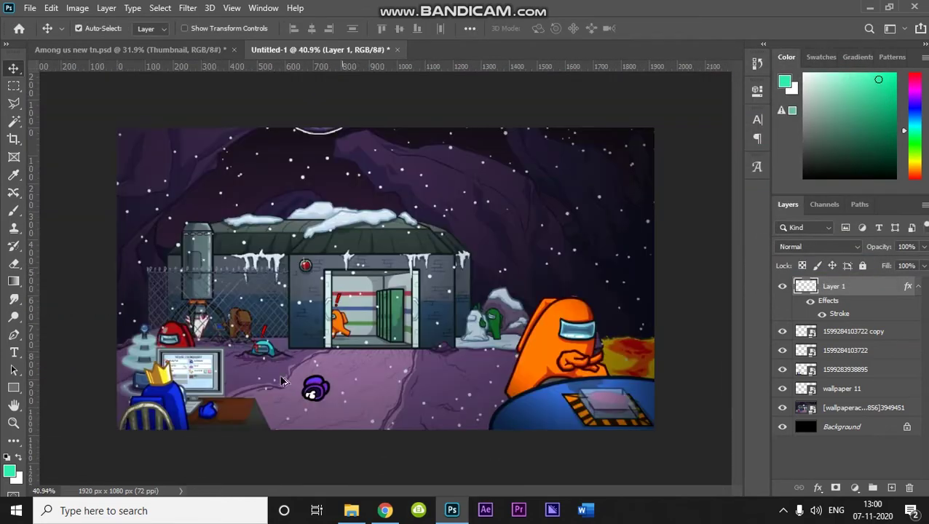
scroll(320, 393, "up", 2)
key("ctrl+t")
left_click_drag(305, 420, 273, 432)
key("Return")
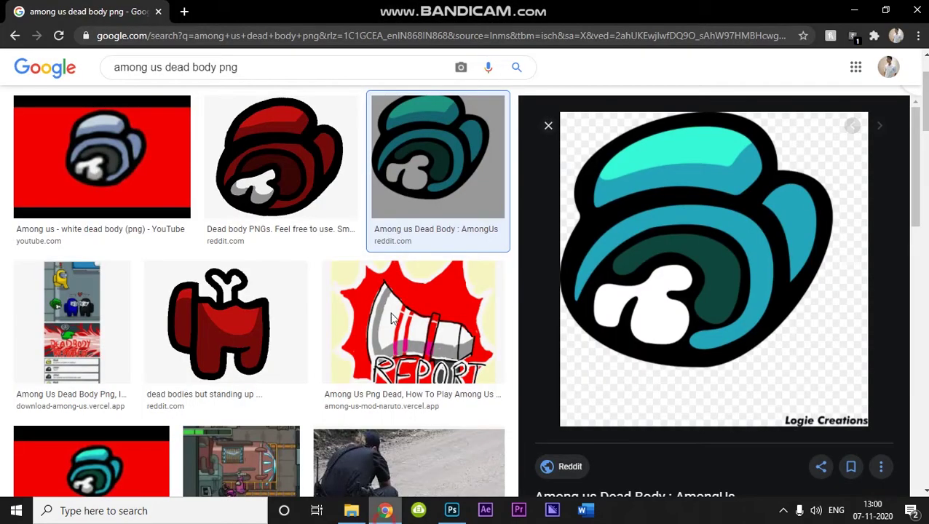
left_click(385, 512)
left_click(351, 511)
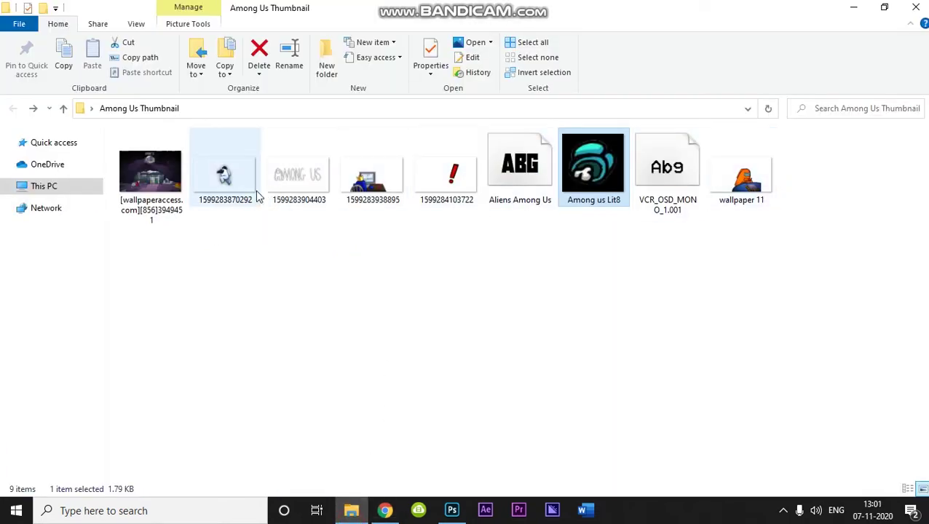
left_click(434, 311)
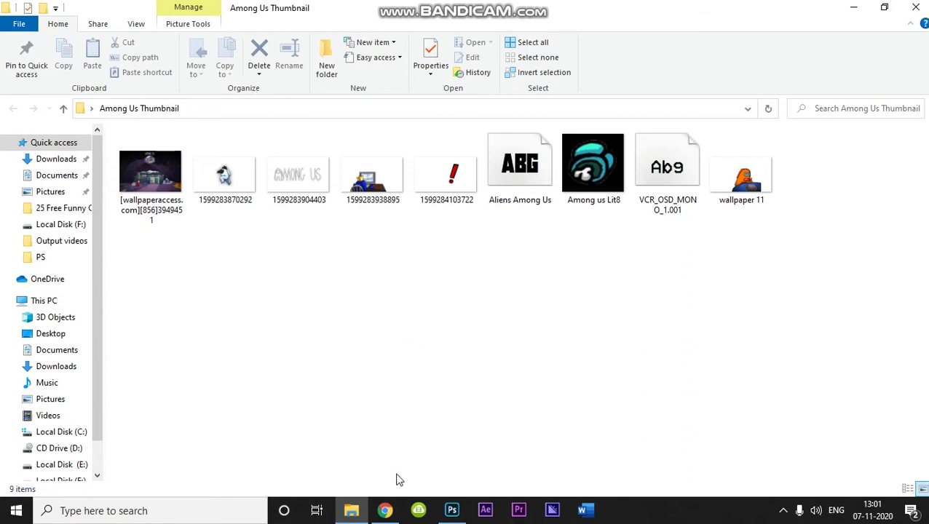
left_click(452, 512)
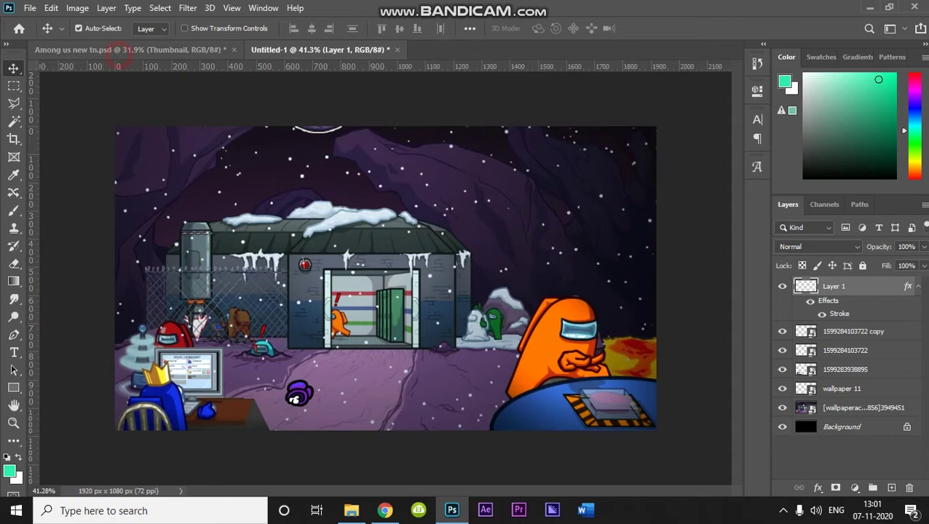
left_click(118, 54)
left_click(800, 287)
scroll(845, 364, "down", 5)
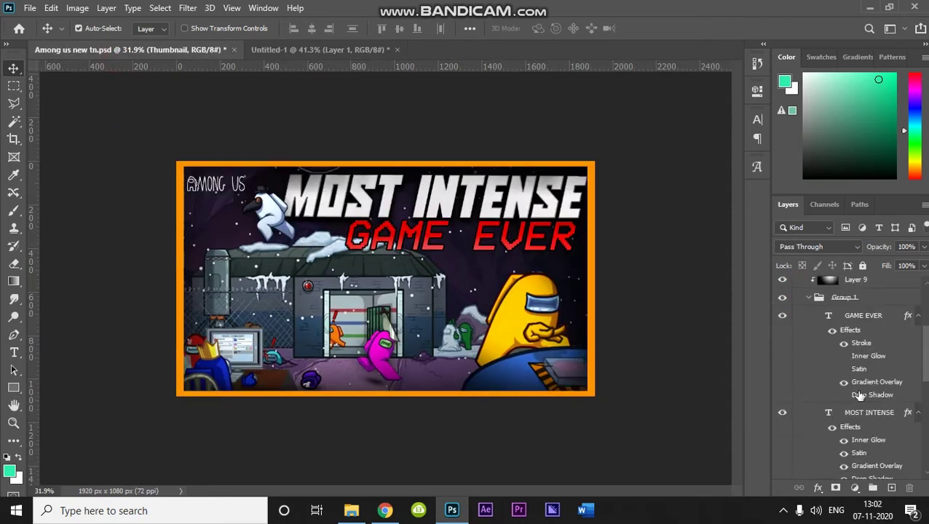
scroll(854, 436, "down", 2)
left_click(854, 437)
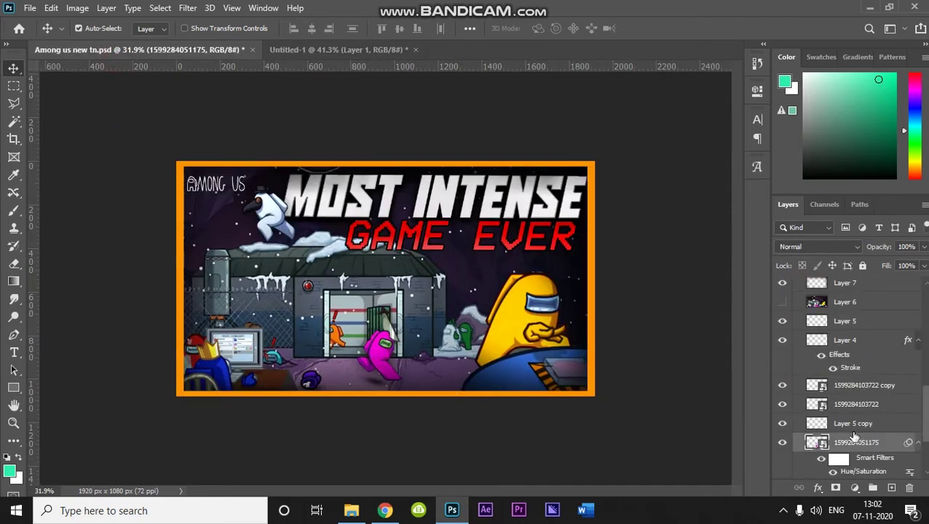
left_click_drag(856, 450, 410, 347)
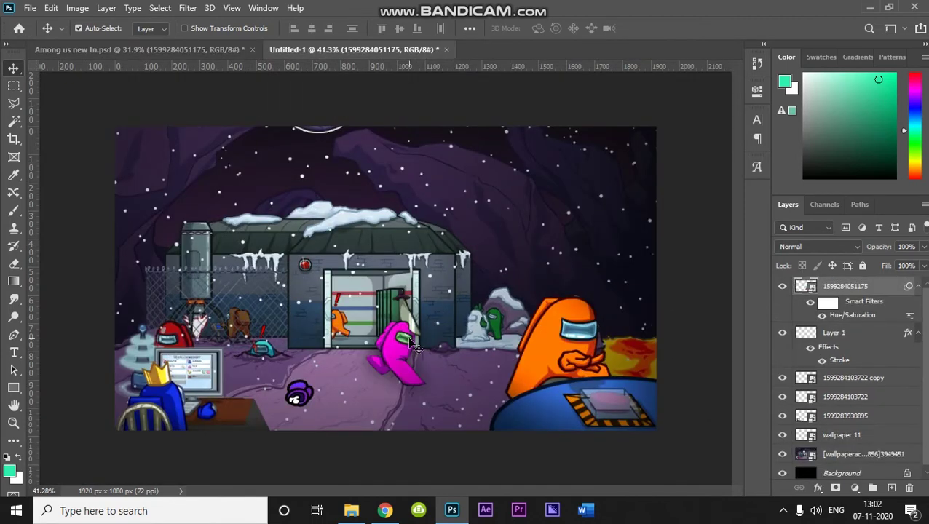
key("ctrl+t")
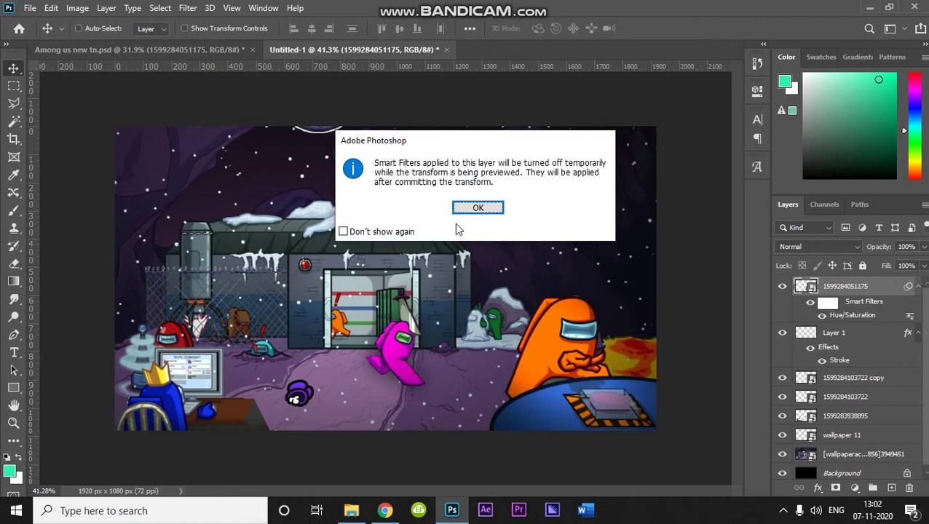
key("Return")
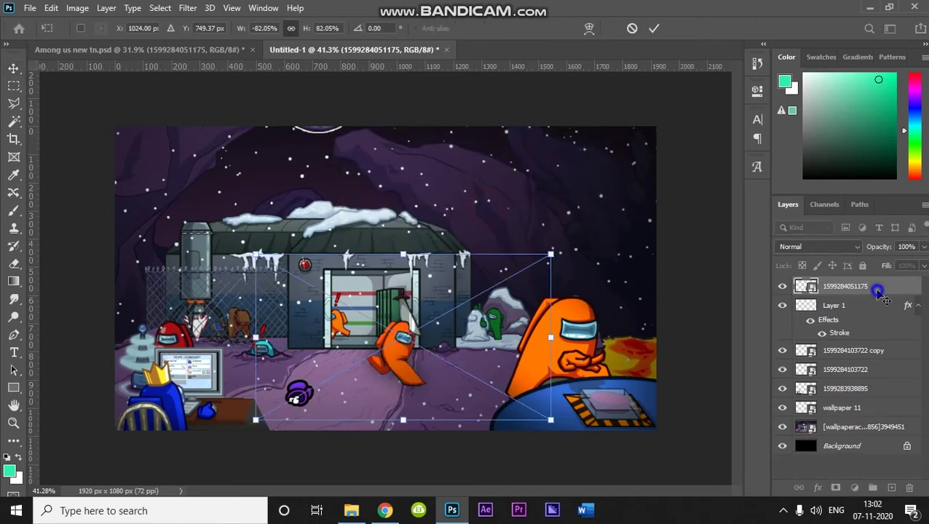
left_click(879, 290)
right_click(883, 290)
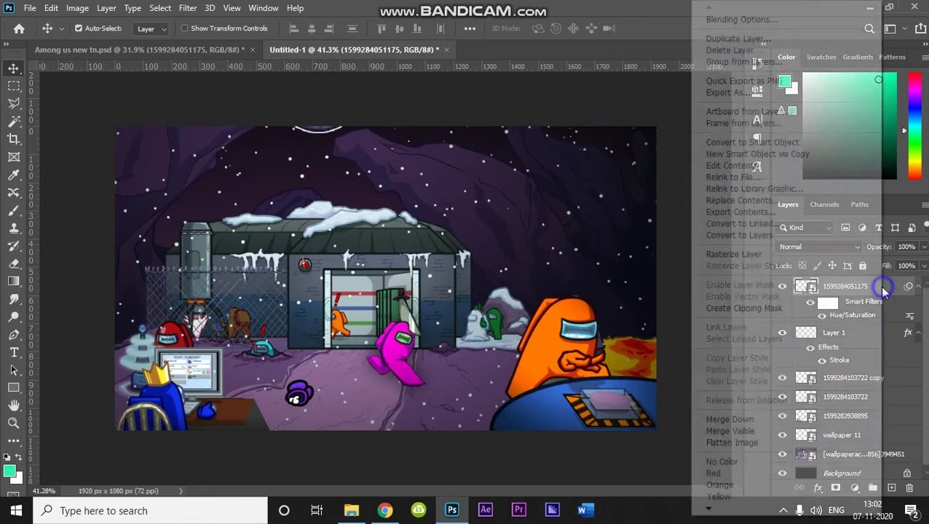
left_click(786, 254)
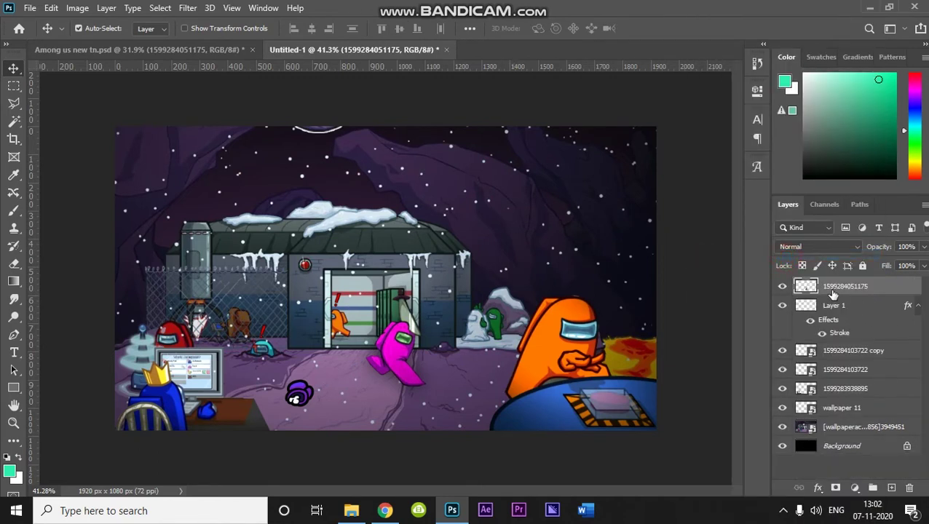
Step: Scale the rasterized magenta crewmate in front of the doorway to 92.25%
key("ctrl")
scroll(394, 355, "up", 2)
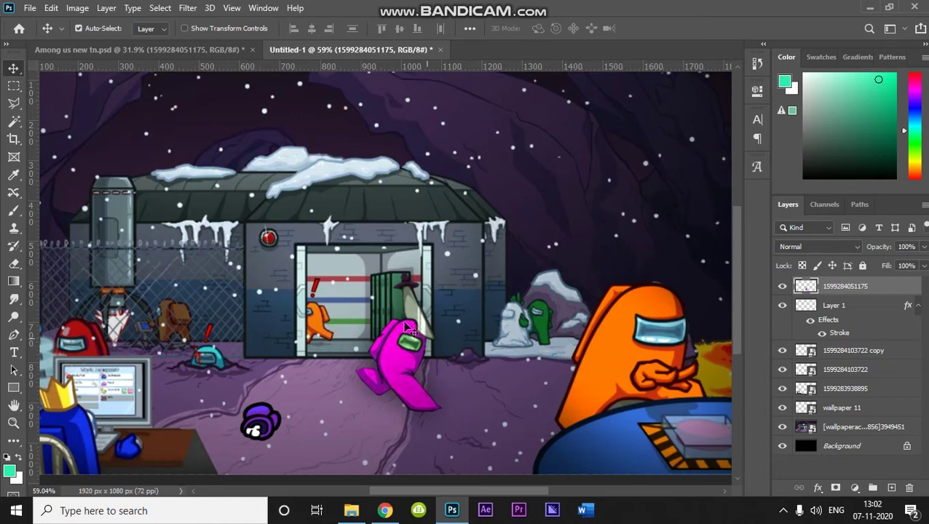
left_click(443, 387)
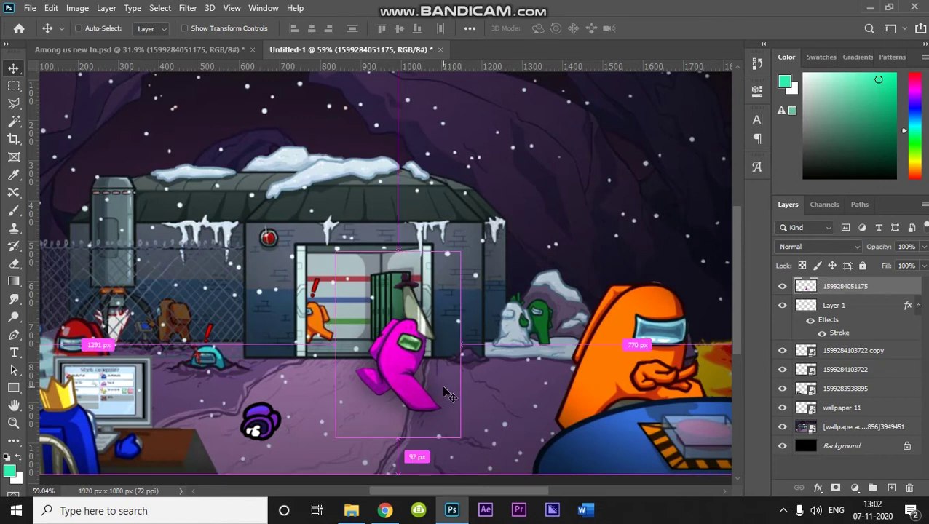
key("ctrl+t")
left_click_drag(336, 253, 357, 245)
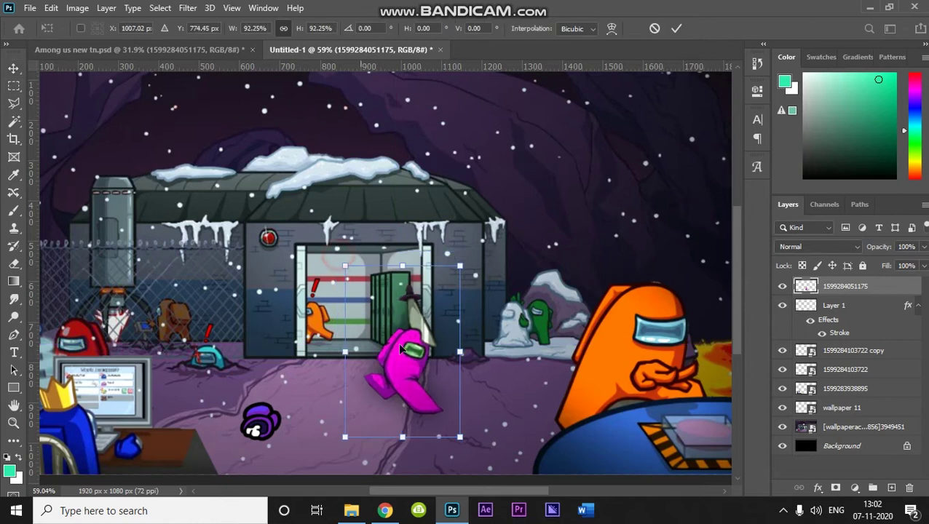
key("Return")
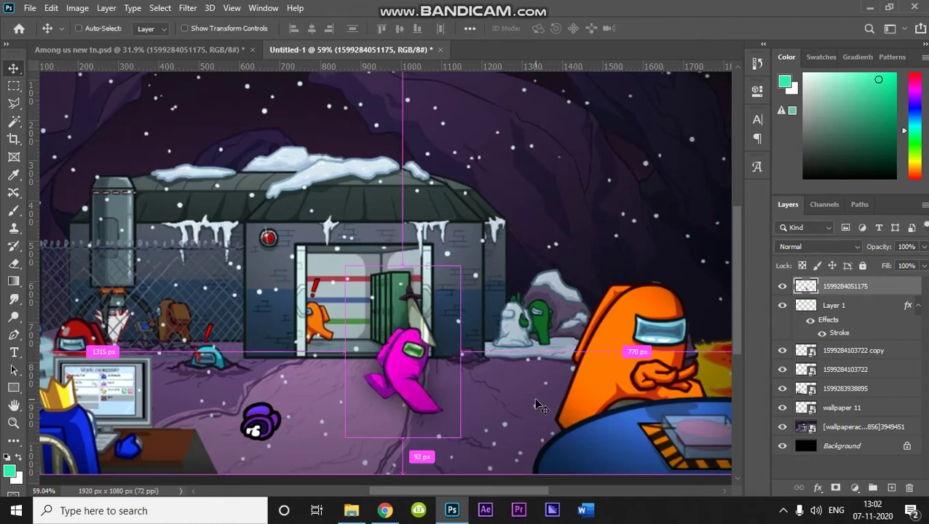
Step: Try shifting the magenta crewmate's hue to -7 with Hue/Saturation
key("ctrl+u")
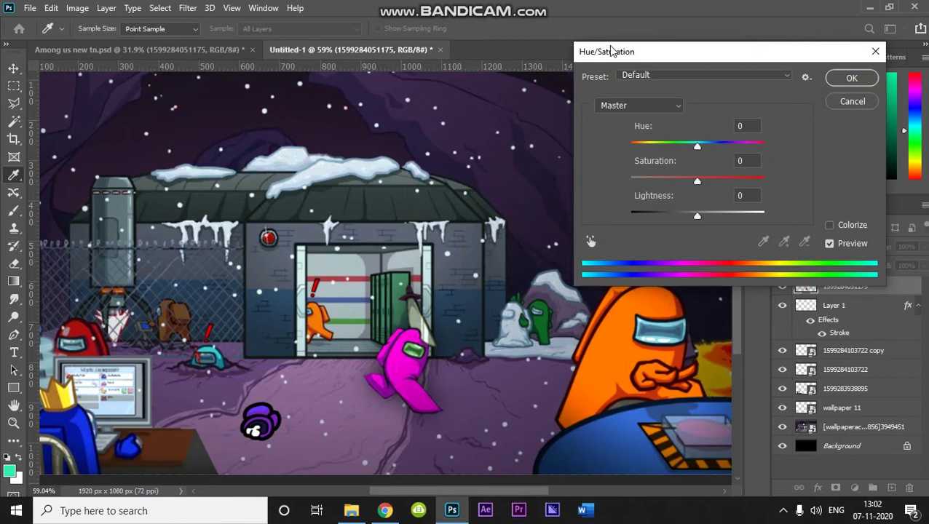
mouse_move(698, 148)
left_mouse_down()
mouse_move(758, 146)
mouse_move(650, 157)
mouse_move(694, 164)
left_mouse_up()
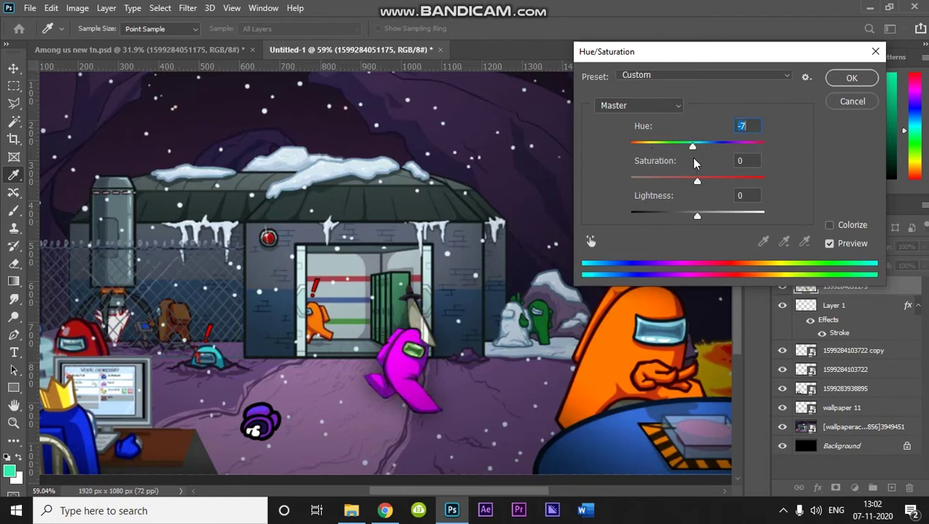
left_click(852, 101)
key("v")
scroll(343, 276, "down", 3)
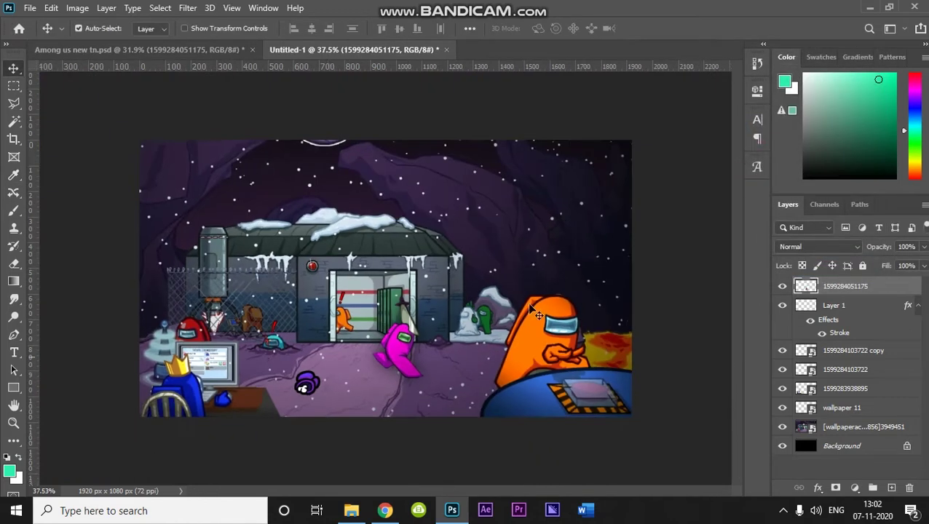
scroll(517, 348, "up", 2)
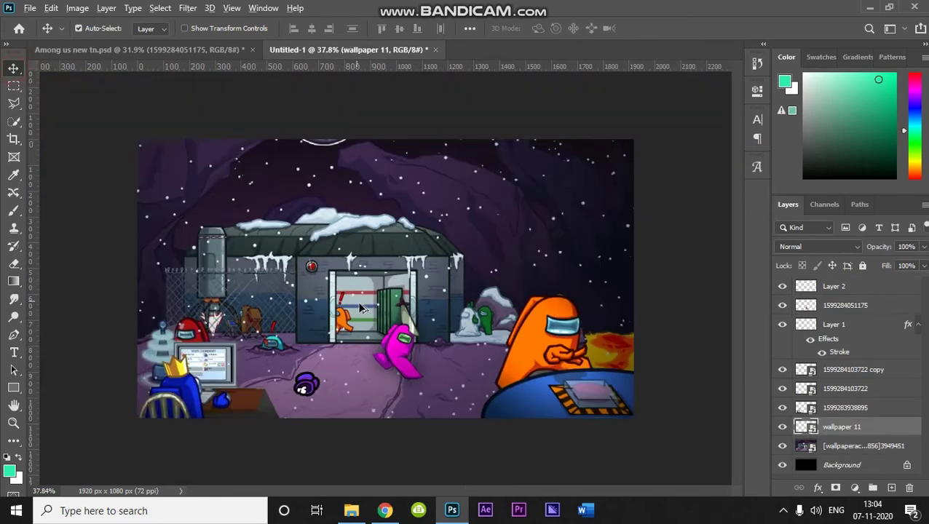
Step: Try recolouring the whole wallpaper 11 layer with Hue/Saturation, setting the hue to -31
scroll(342, 341, "up", 2)
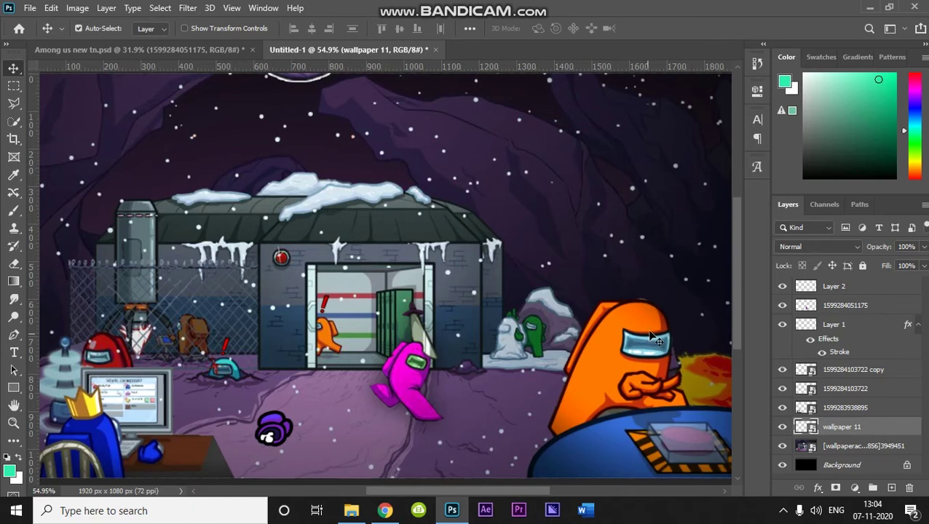
scroll(677, 327, "up", 2)
scroll(634, 408, "down", 3)
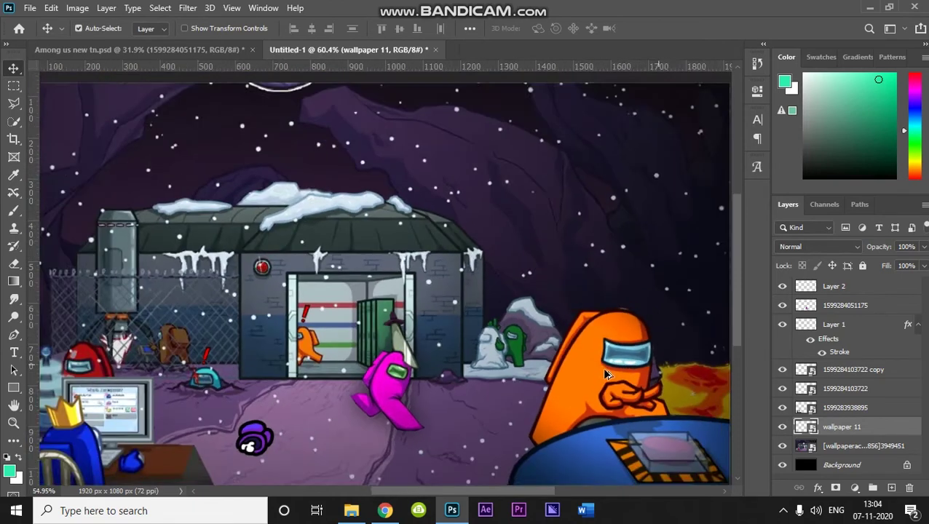
key("ctrl+u")
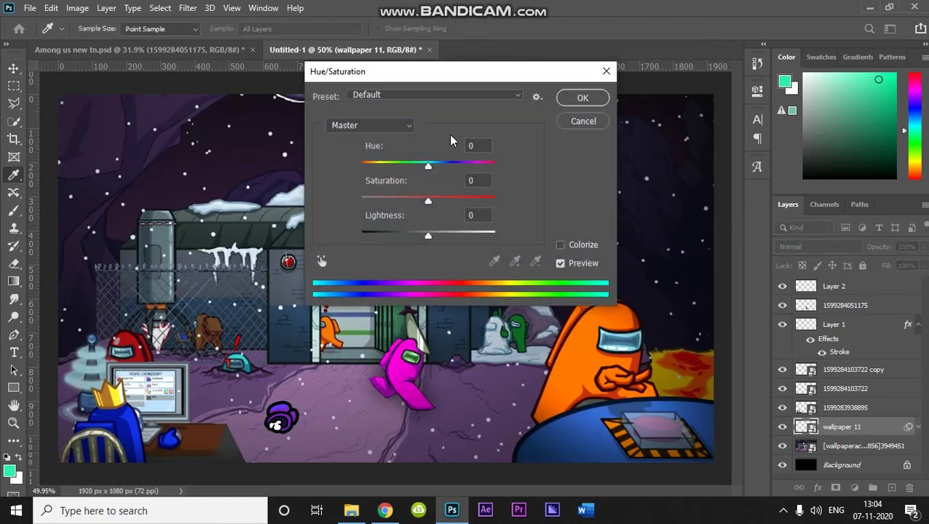
left_click_drag(428, 169, 408, 174)
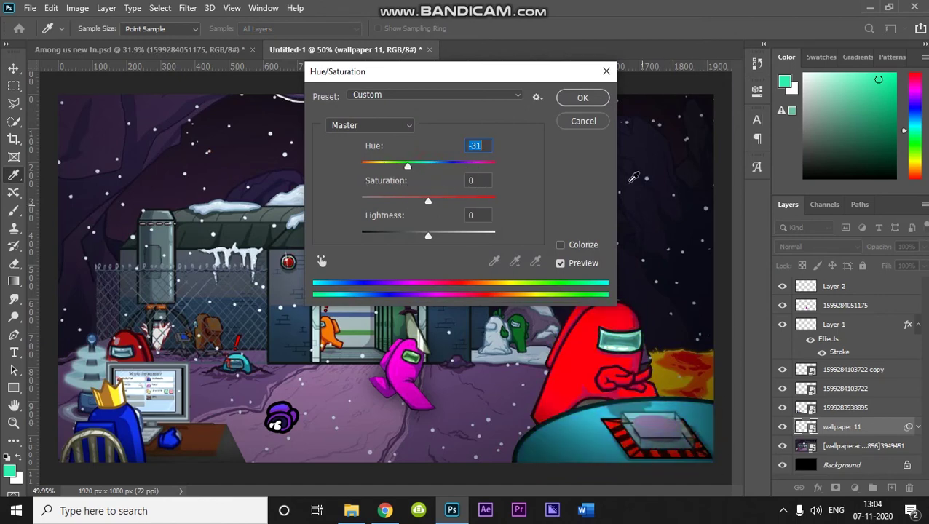
left_click(583, 120)
key("v")
Step: Paint a Quick Selection over the orange crewmate's body on the wallpaper 11 layer
scroll(135, 154, "up", 5)
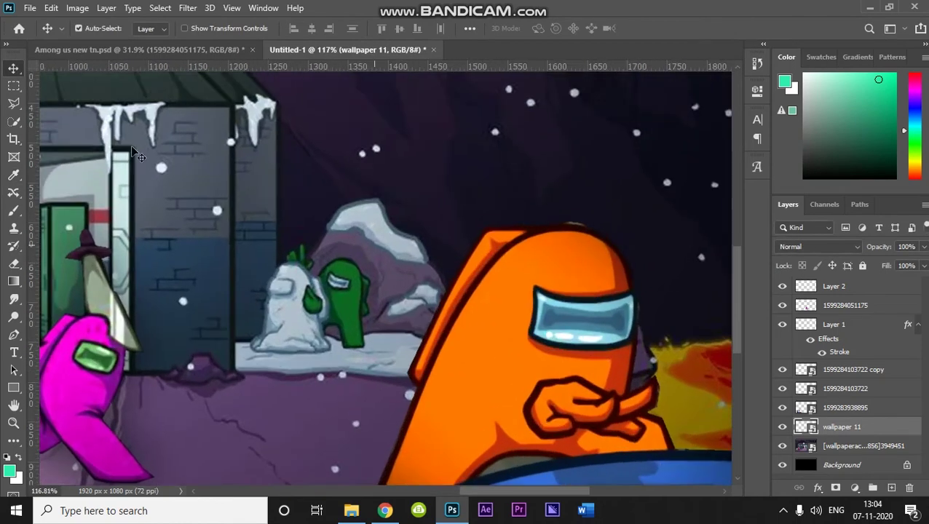
left_click(12, 122)
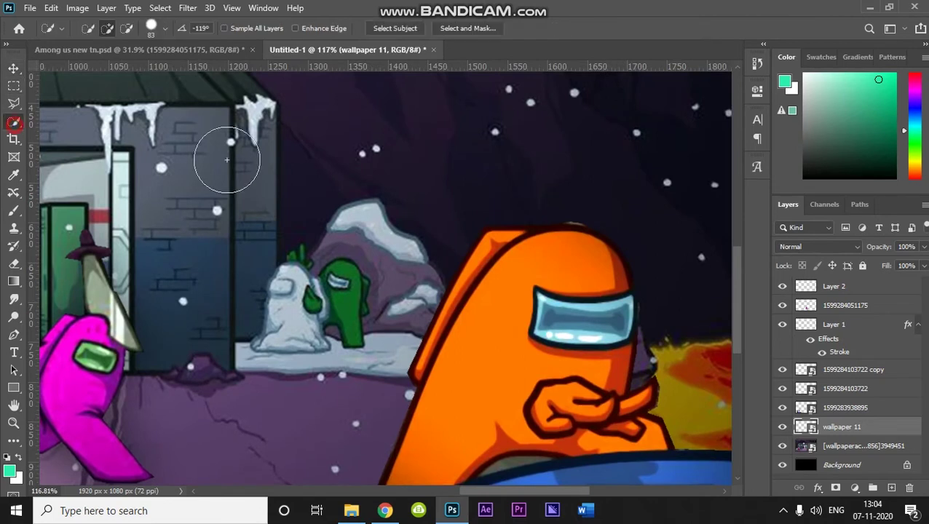
right_click(16, 123)
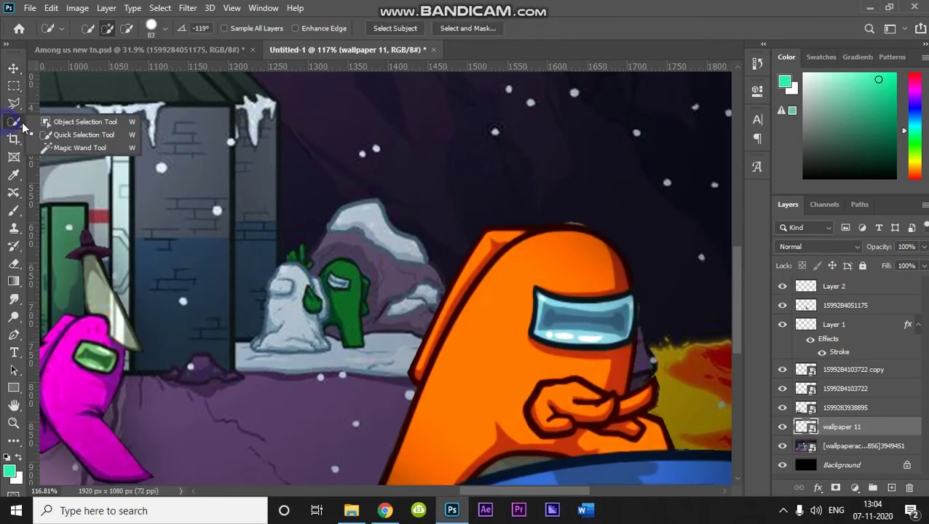
left_click(75, 135)
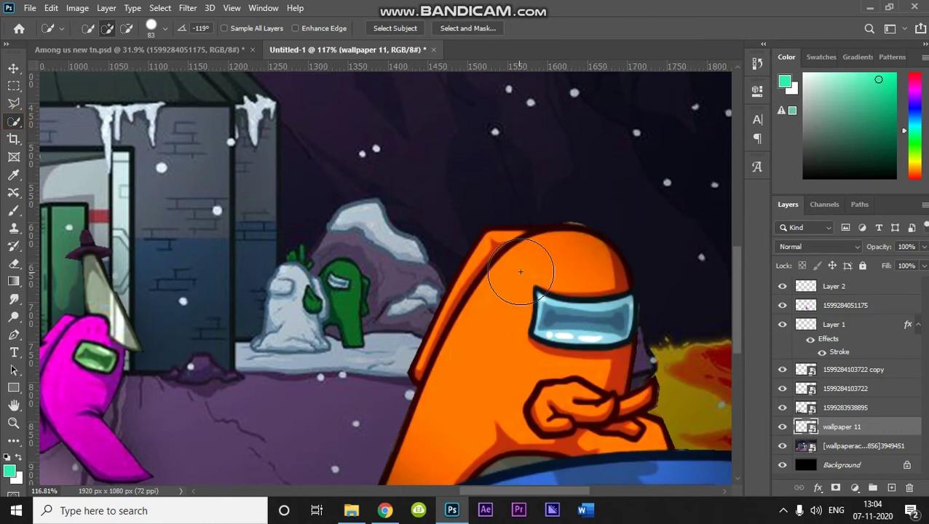
scroll(521, 272, "down", 1)
mouse_move(518, 276)
left_mouse_down()
mouse_move(557, 265)
mouse_move(560, 253)
mouse_move(520, 262)
left_mouse_up()
scroll(548, 233, "up", 4)
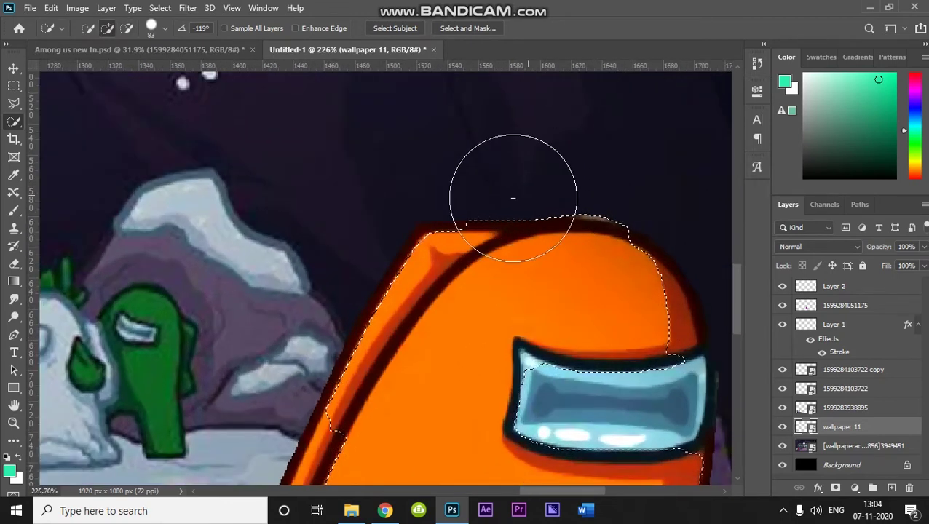
Step: Refine the selection around the orange crewmate's head, backpack and visor, removing the background above the head
left_click(502, 193, "alt")
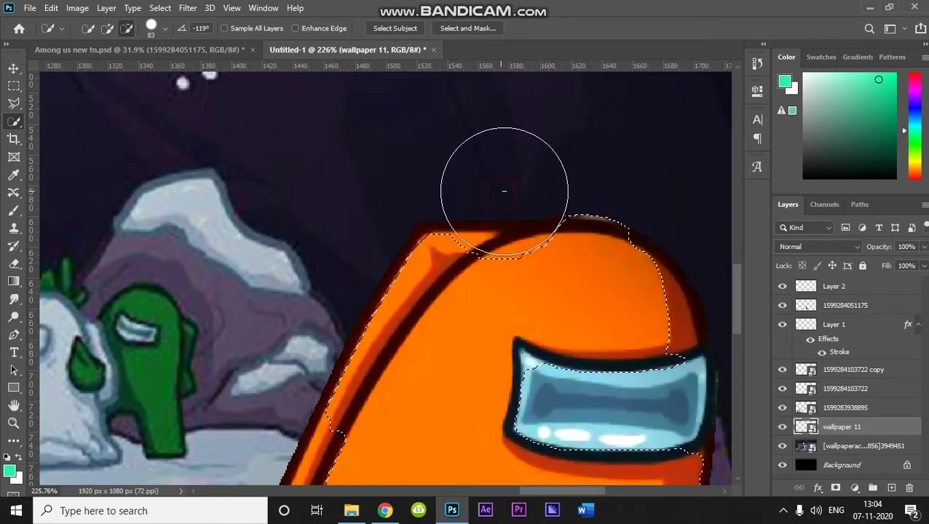
mouse_move(560, 220)
left_mouse_down()
mouse_move(479, 215)
mouse_move(398, 275)
mouse_move(403, 268)
left_mouse_up()
key("space")
mouse_move(621, 298)
left_mouse_down()
mouse_move(530, 212)
mouse_move(457, 125)
left_mouse_up()
mouse_move(517, 146)
left_mouse_down()
mouse_move(575, 216)
mouse_move(590, 394)
mouse_move(620, 364)
left_mouse_up()
Step: Extend and trim the selection along the orange crewmate's lower body and hands, leaving out the background and blue table
scroll(620, 352, "down", 4)
scroll(620, 353, "down", 5)
mouse_move(621, 421)
left_mouse_down()
mouse_move(555, 257)
mouse_move(607, 293)
mouse_move(670, 292)
left_mouse_up()
left_click_drag(562, 255, 568, 252)
left_click_drag(536, 292, 520, 293)
scroll(538, 296, "up", 9)
mouse_move(489, 243)
left_mouse_down()
mouse_move(415, 251)
mouse_move(541, 248)
mouse_move(425, 252)
mouse_move(517, 253)
mouse_move(406, 275)
mouse_move(459, 249)
mouse_move(551, 250)
left_mouse_up()
left_click_drag(309, 318, 641, 288)
left_click_drag(430, 226, 458, 232)
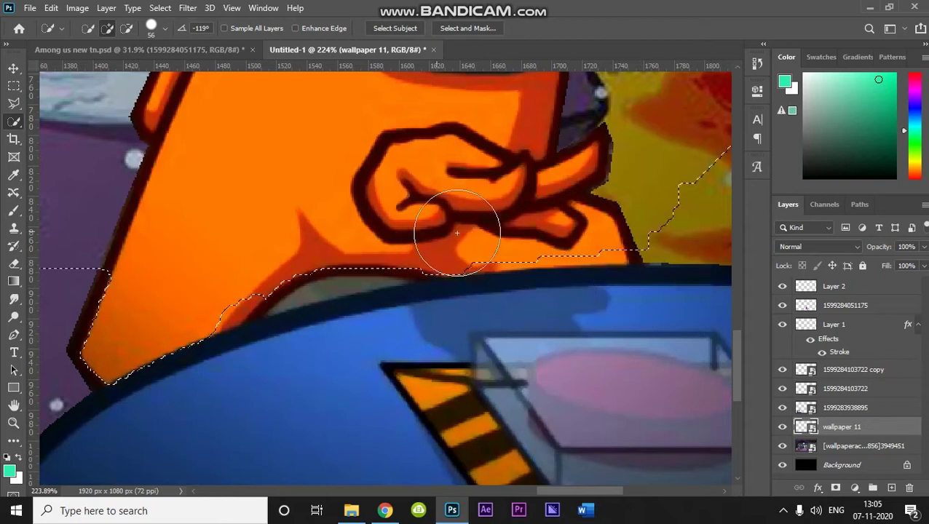
mouse_move(593, 222)
left_mouse_down()
mouse_move(473, 265)
mouse_move(255, 252)
mouse_move(216, 283)
left_mouse_up()
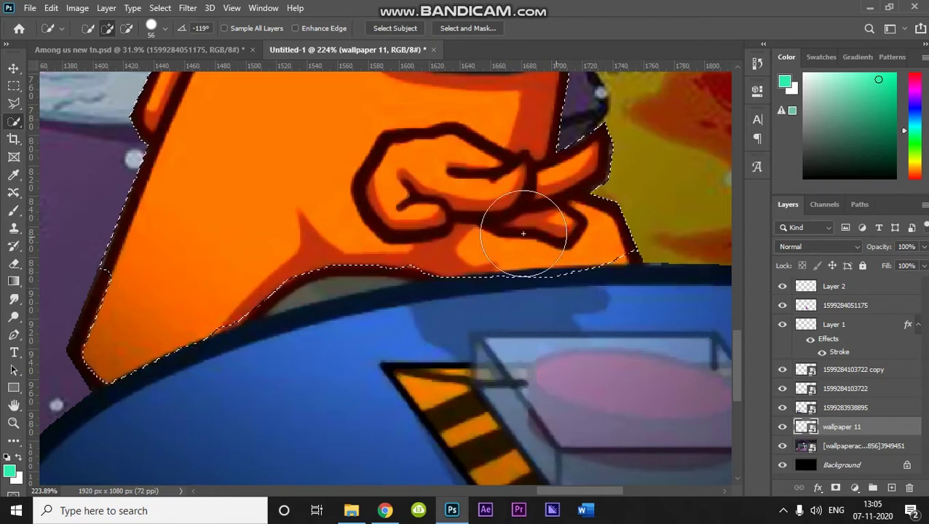
left_click_drag(479, 318, 571, 313)
scroll(659, 312, "down", 3)
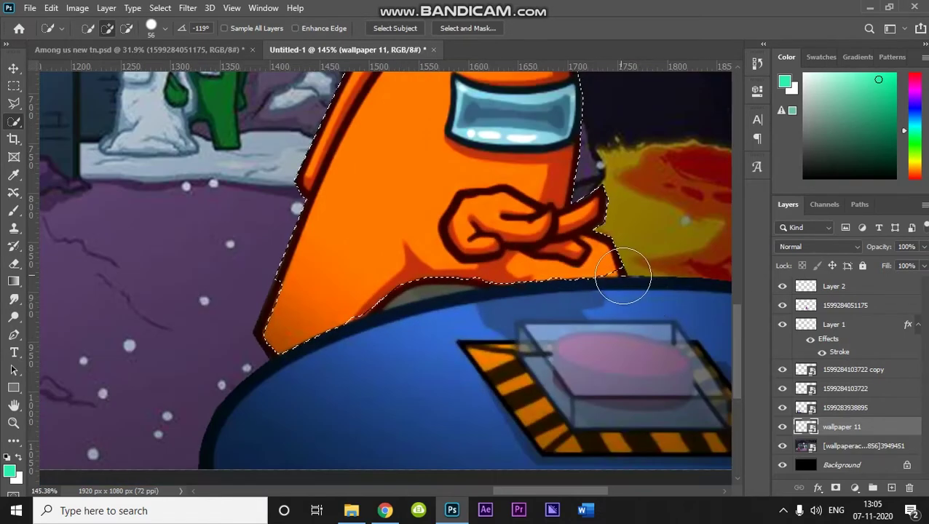
Step: Tighten the selection where the orange crewmate's body meets the table edge below the hands, excluding the tabletop
scroll(624, 273, "up", 4)
scroll(625, 276, "up", 5)
left_click(604, 264)
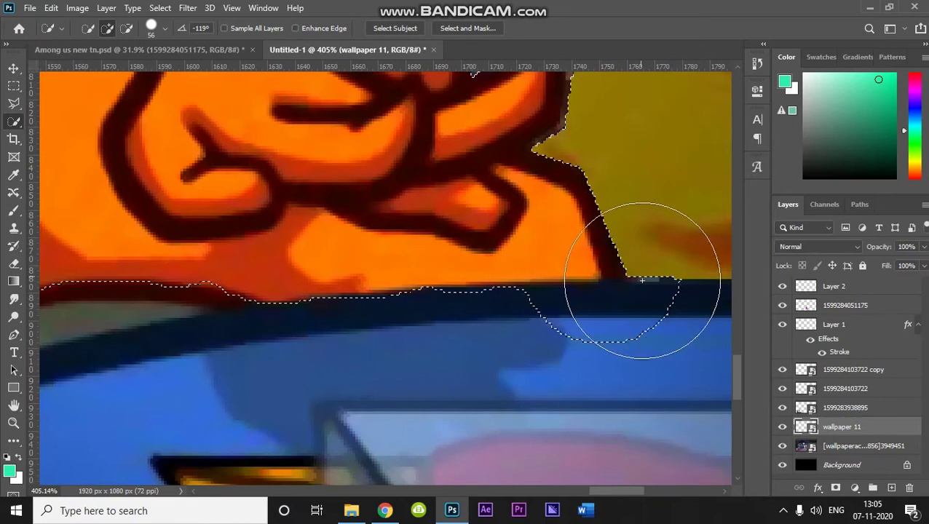
mouse_move(610, 360)
left_mouse_down()
mouse_move(647, 363)
mouse_move(686, 330)
mouse_move(573, 371)
mouse_move(533, 365)
left_mouse_up()
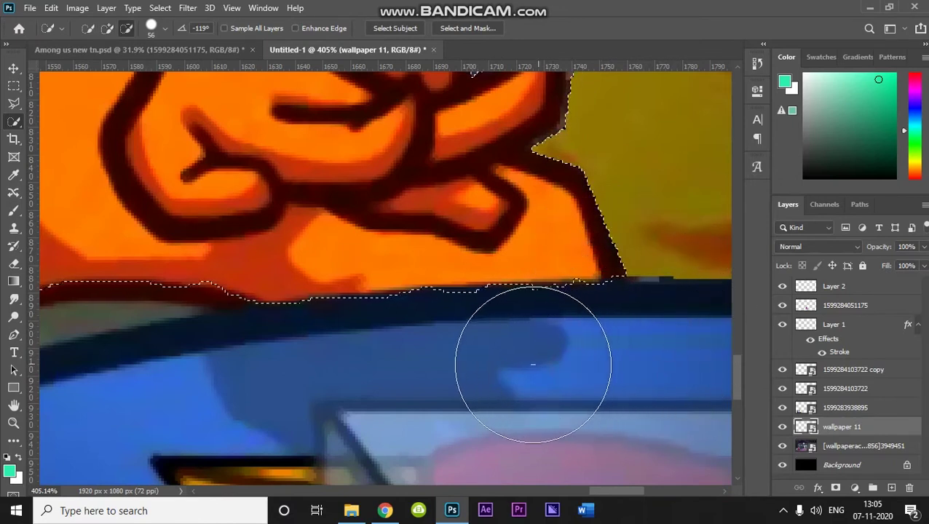
scroll(474, 357, "down", 8)
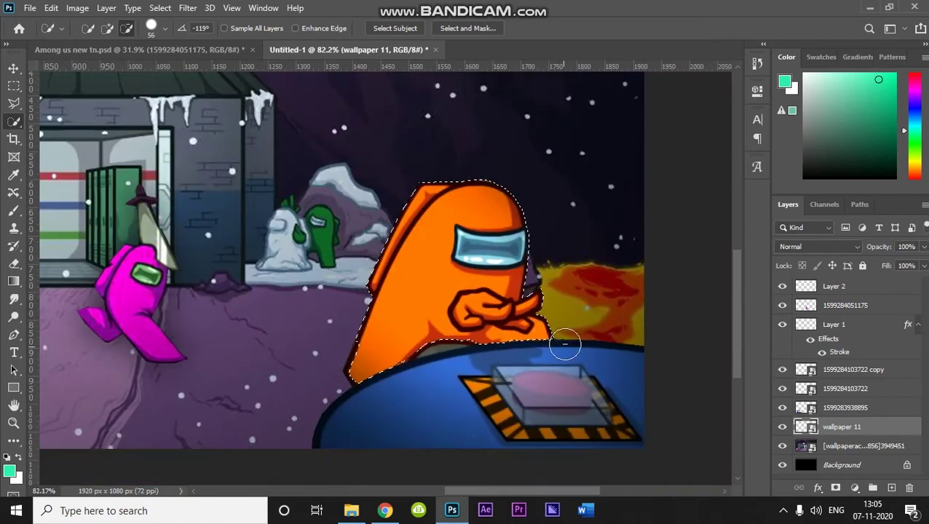
Step: Copy the selected orange crewmate from wallpaper 11 onto a new layer directly above it
scroll(553, 306, "up", 4)
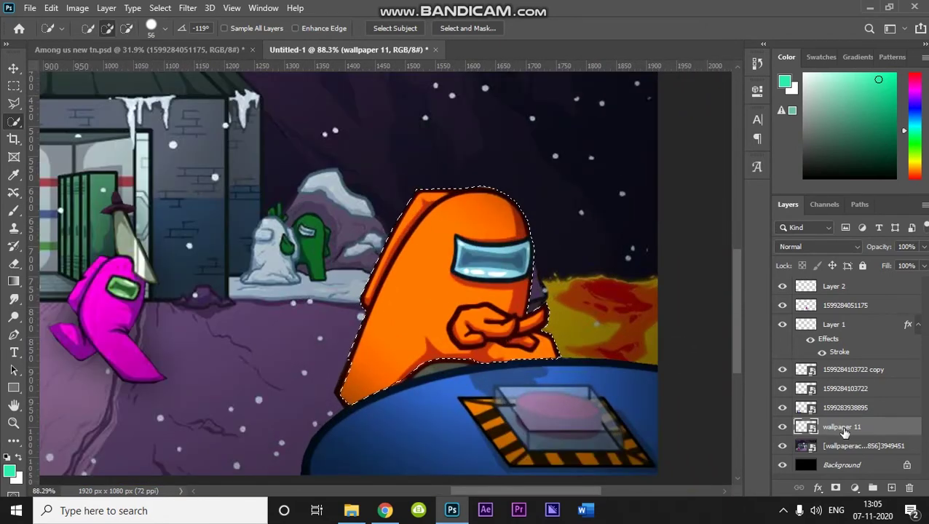
left_click(891, 488)
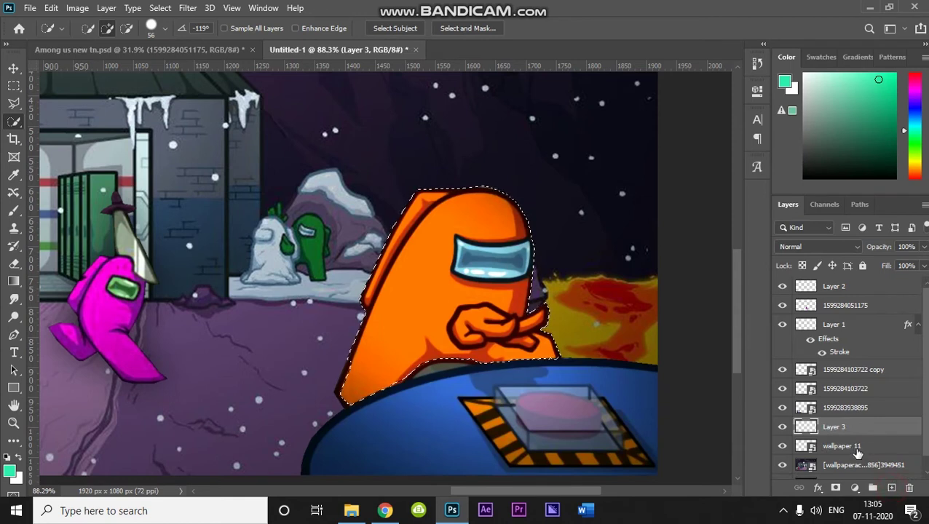
left_click(858, 447)
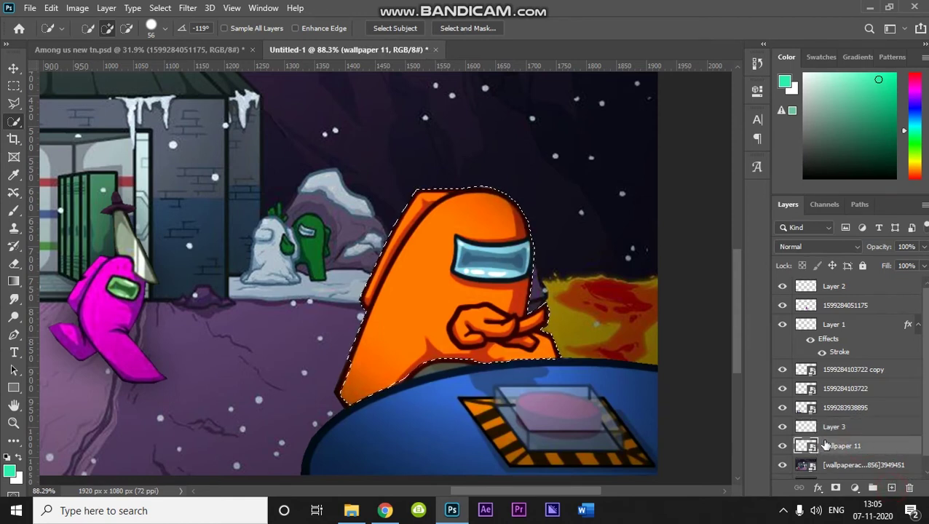
left_click(847, 428)
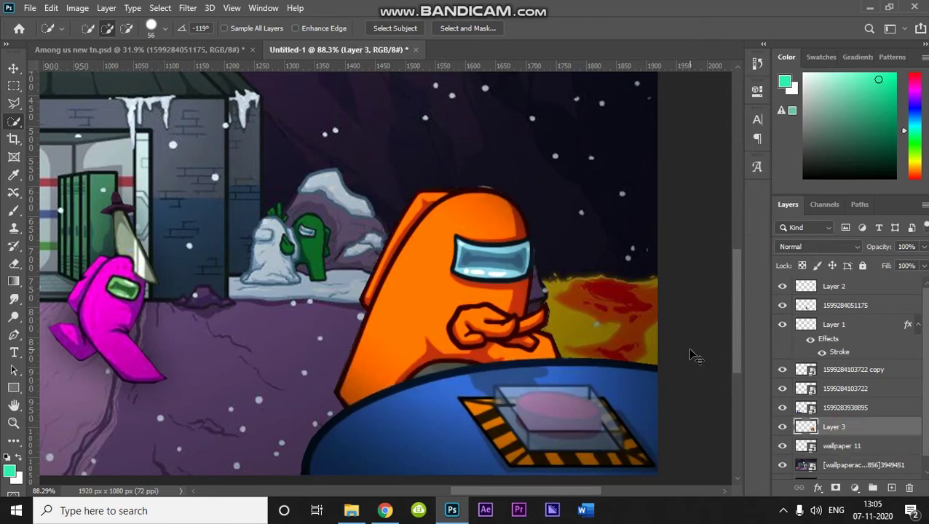
Step: Recolour the copied orange crewmate yellow with Hue/Saturation, setting the hue to +14
key("ctrl+u")
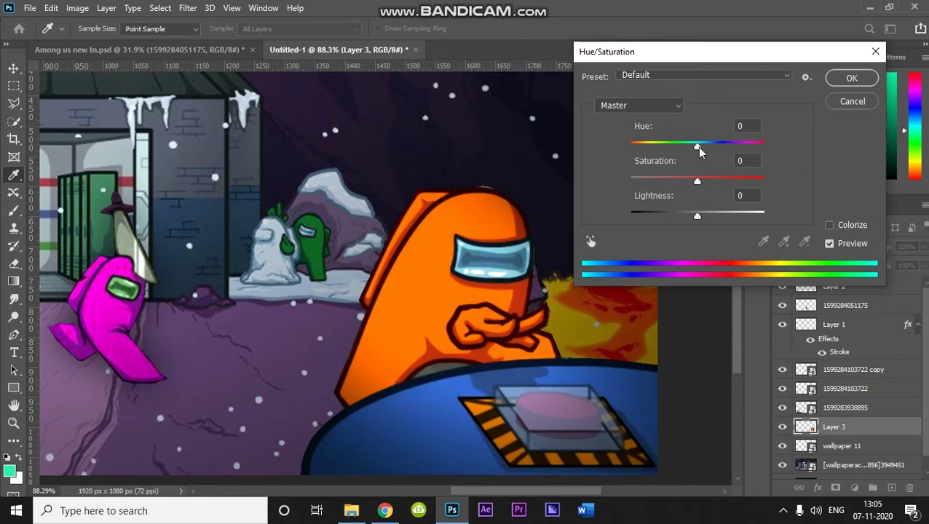
mouse_move(698, 148)
left_mouse_down()
mouse_move(622, 149)
mouse_move(708, 155)
left_mouse_up()
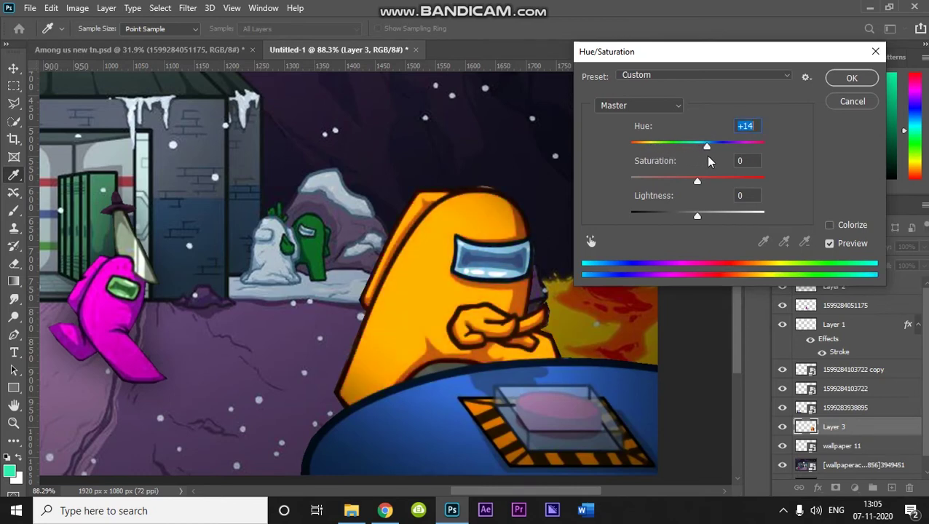
left_click(852, 79)
key("w")
scroll(502, 359, "down", 8)
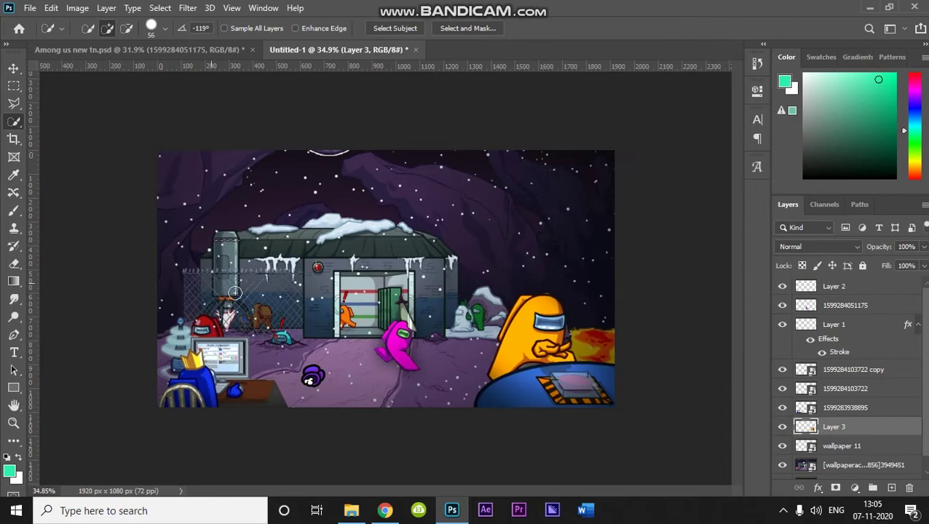
scroll(502, 358, "up", 6)
scroll(421, 334, "down", 2)
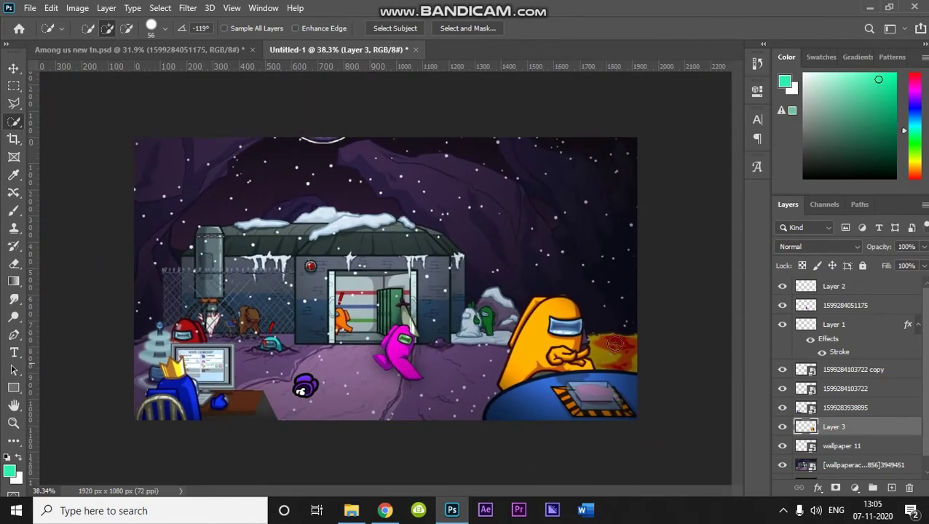
left_click(14, 70)
scroll(420, 388, "up", 4)
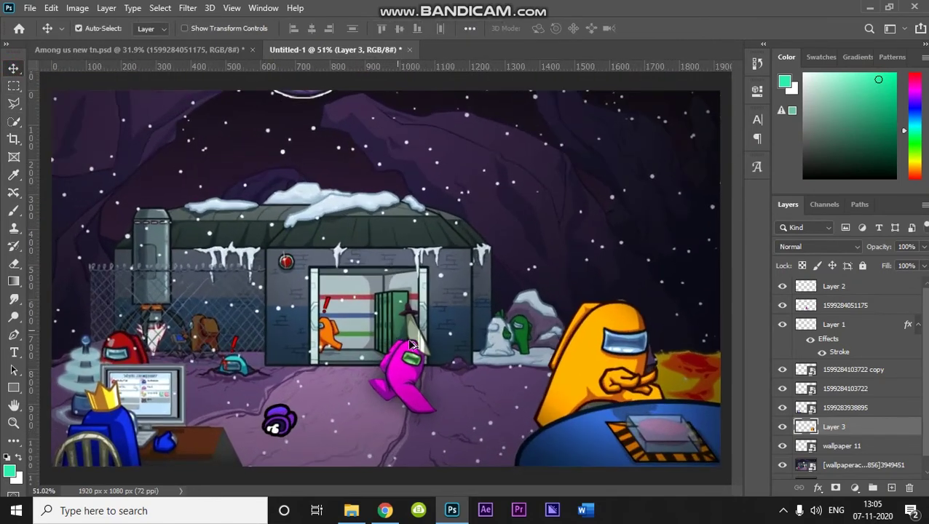
scroll(419, 388, "down", 3)
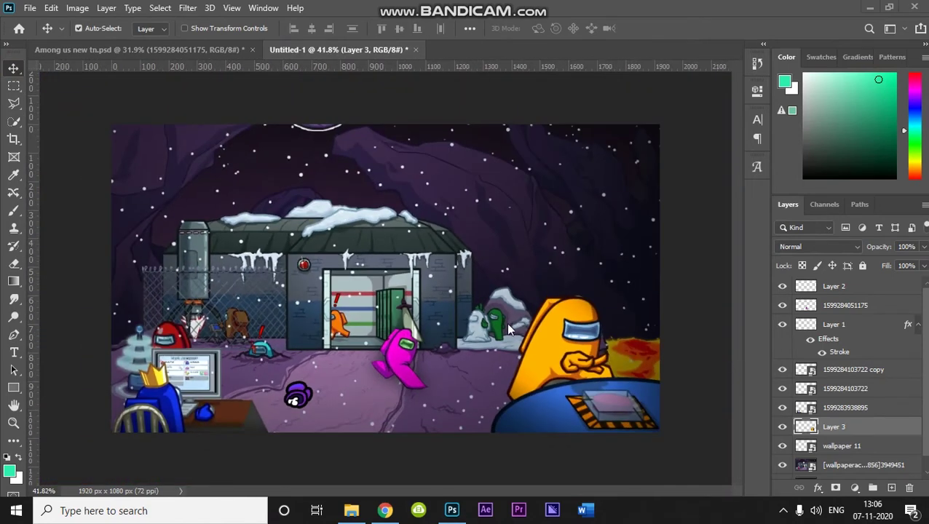
scroll(354, 339, "up", 4)
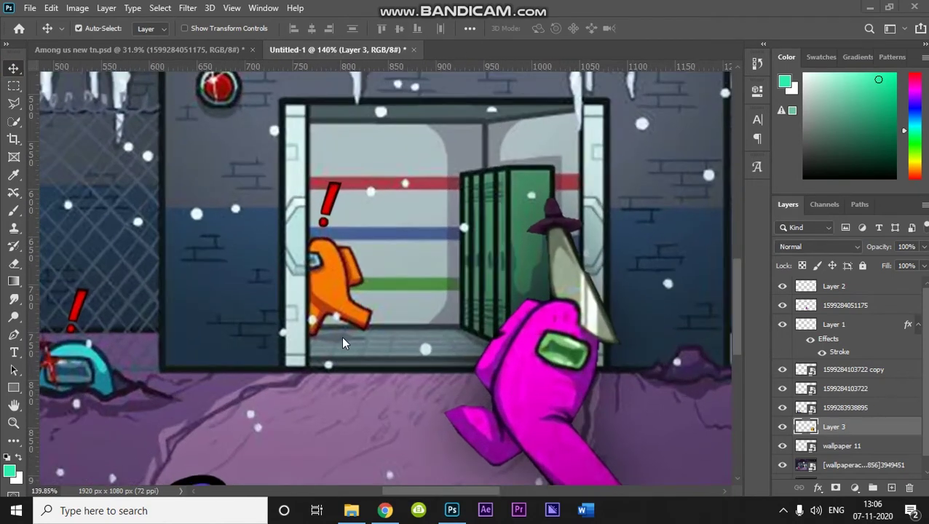
scroll(342, 336, "down", 5)
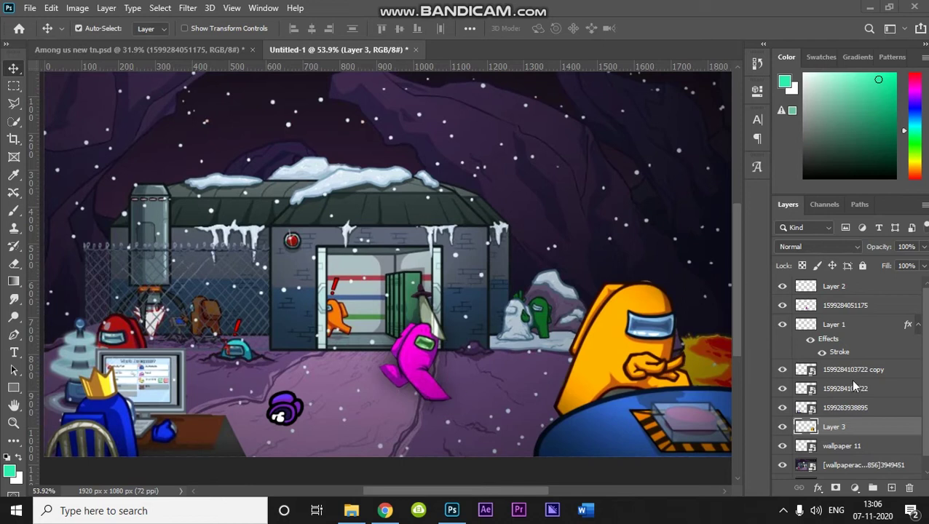
Step: Create a new empty layer directly above Layer 1
left_click(849, 307)
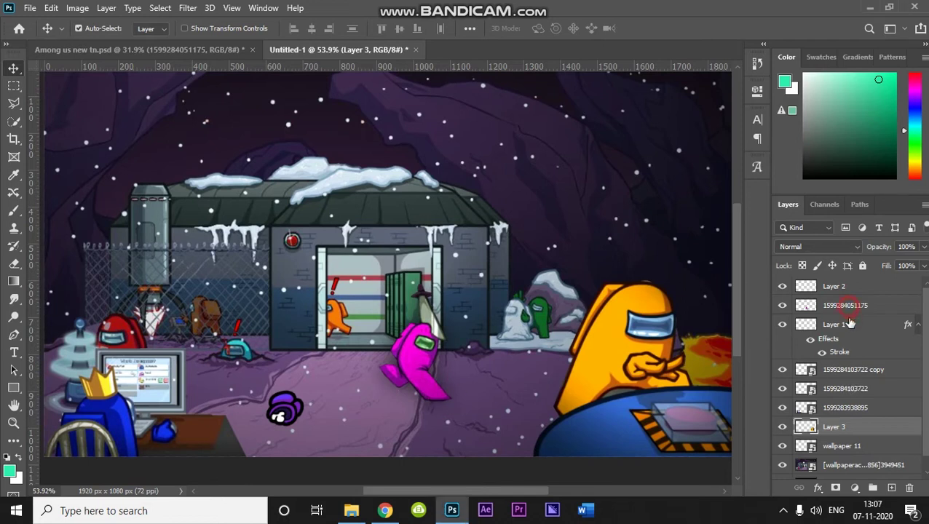
left_click(850, 325)
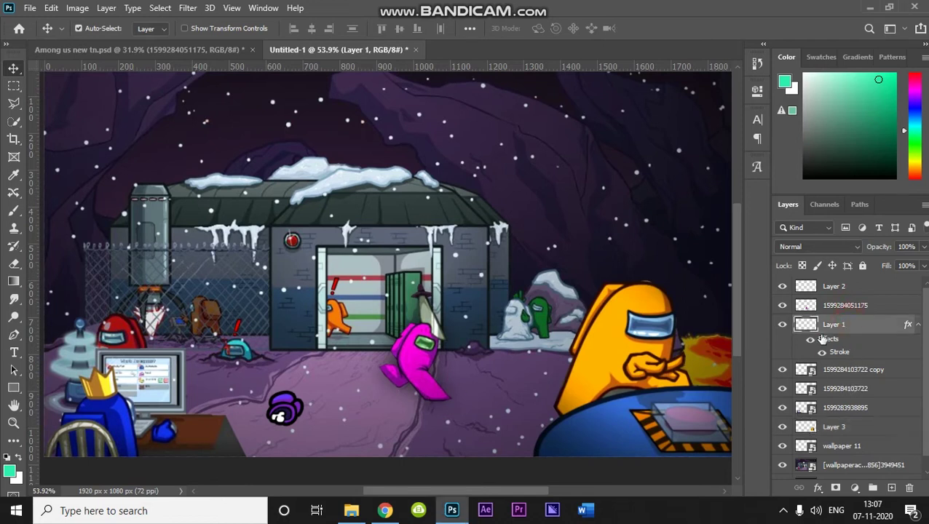
left_click(782, 306)
left_click(782, 306)
left_click(852, 306)
left_click(852, 326)
left_click(891, 488)
Step: Paint a soft black dab beneath the magenta crewmate's feet on the new layer, using a brush about 209 px wide
left_click(14, 210)
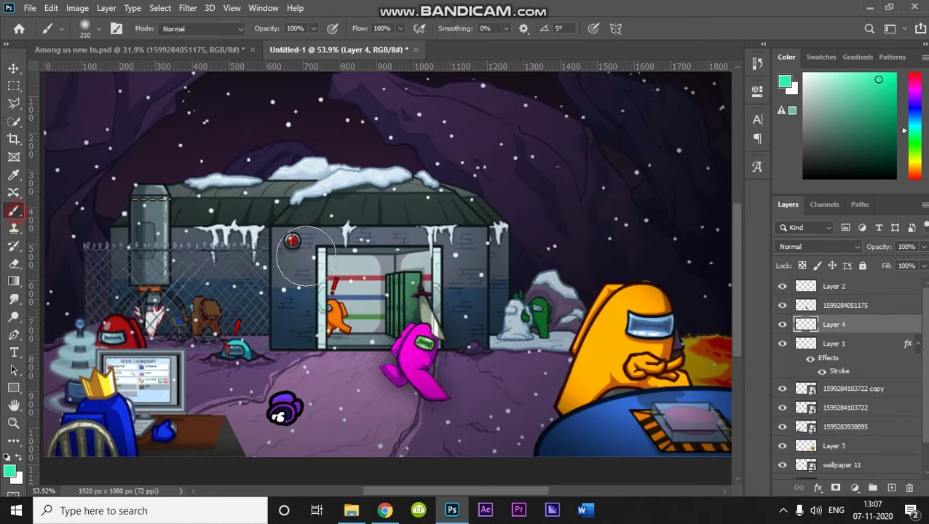
mouse_move(396, 268)
left_mouse_down()
mouse_move(367, 270)
mouse_move(449, 278)
left_mouse_up()
left_click_drag(425, 360, 324, 366)
left_click(10, 472)
left_click_drag(658, 219, 572, 285)
left_click(881, 105)
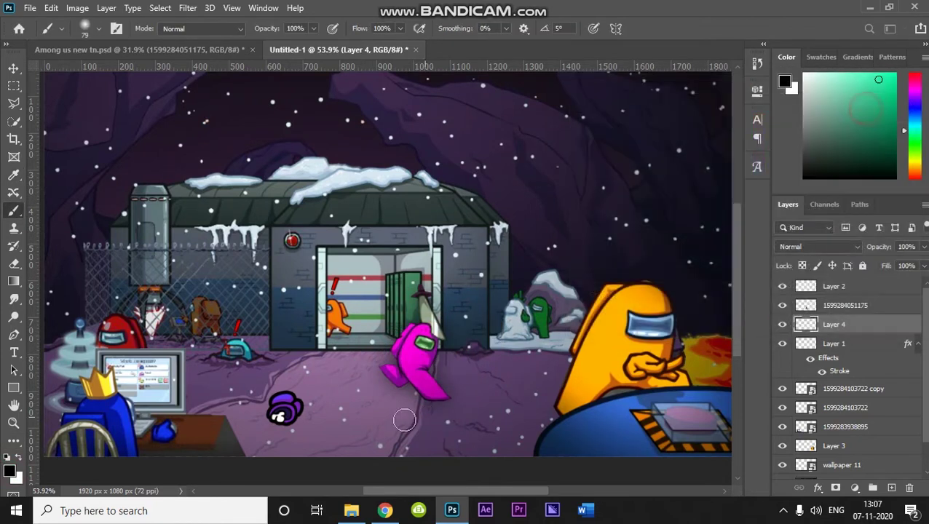
left_click_drag(407, 381, 430, 391)
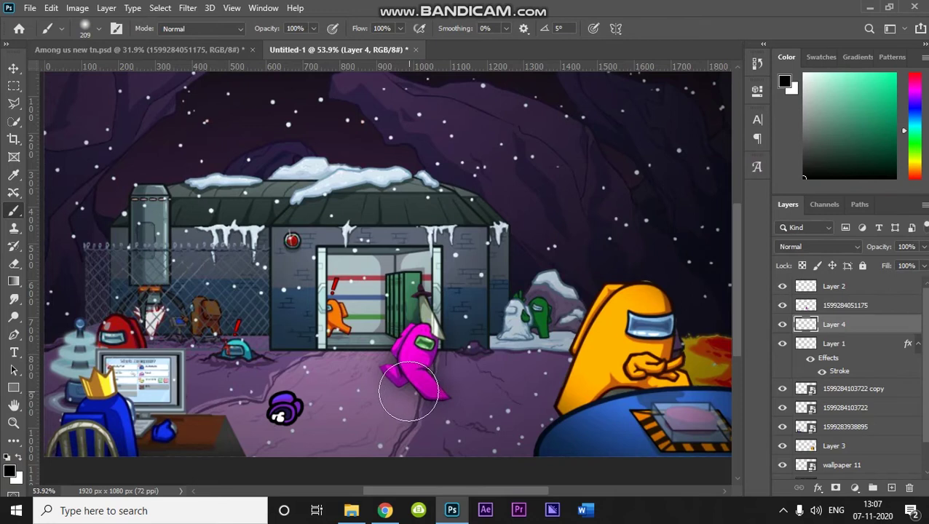
left_click(404, 390)
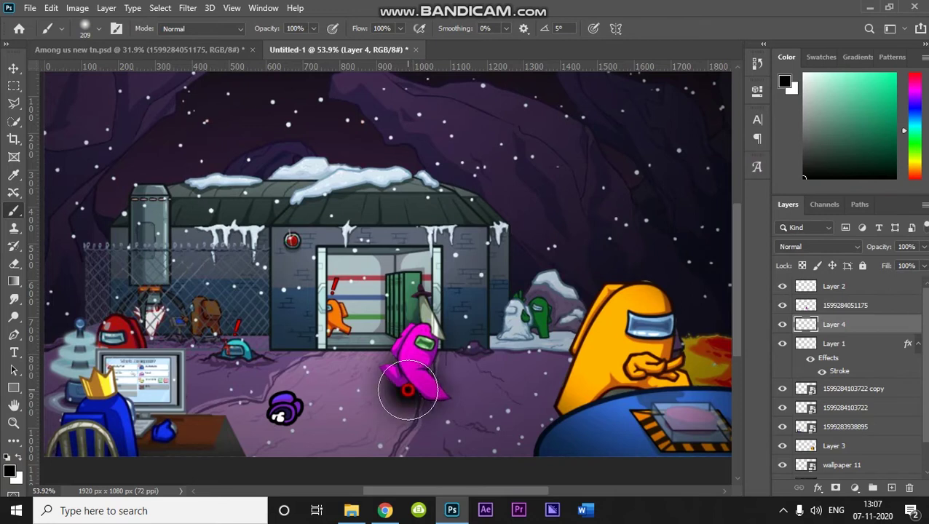
Step: Squash the black dab to about 84% width and 20% height, rotate it about 10.6°, and place it as a shadow under the magenta crewmate
left_click(13, 68)
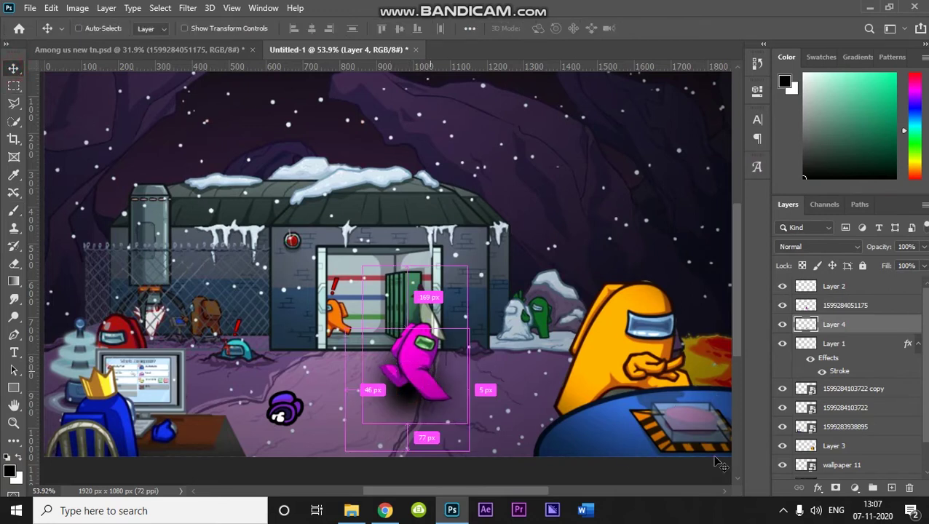
key("ctrl+t")
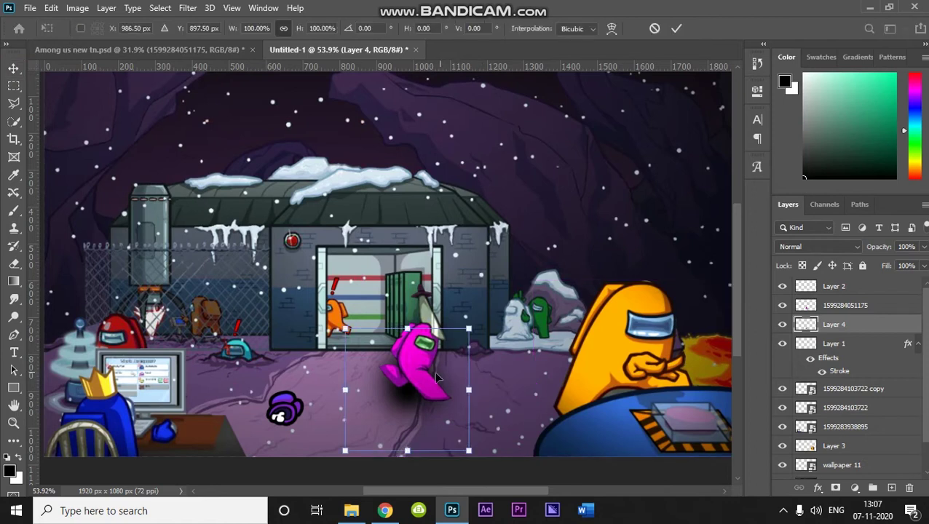
scroll(412, 380, "down", 2)
scroll(413, 388, "down", 1)
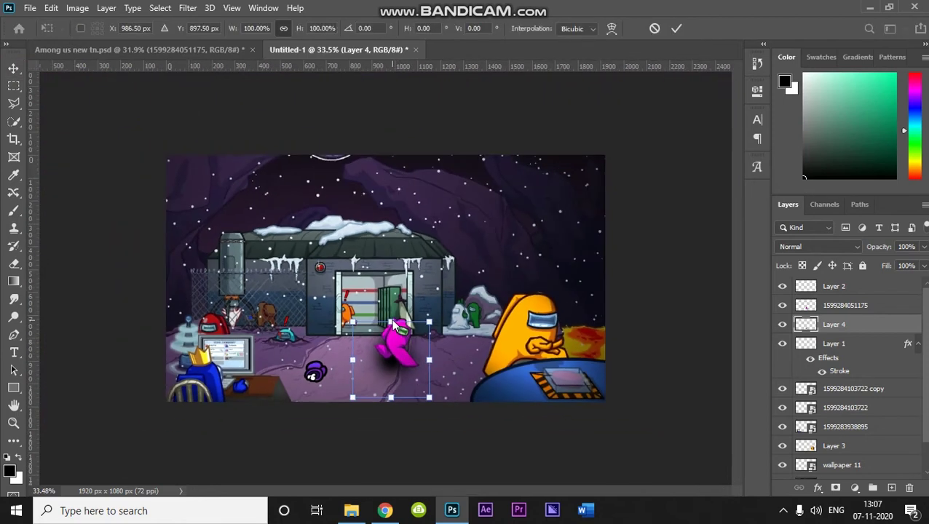
left_click_drag(391, 321, 408, 371)
left_click_drag(435, 336, 440, 345)
left_click_drag(407, 373, 403, 374)
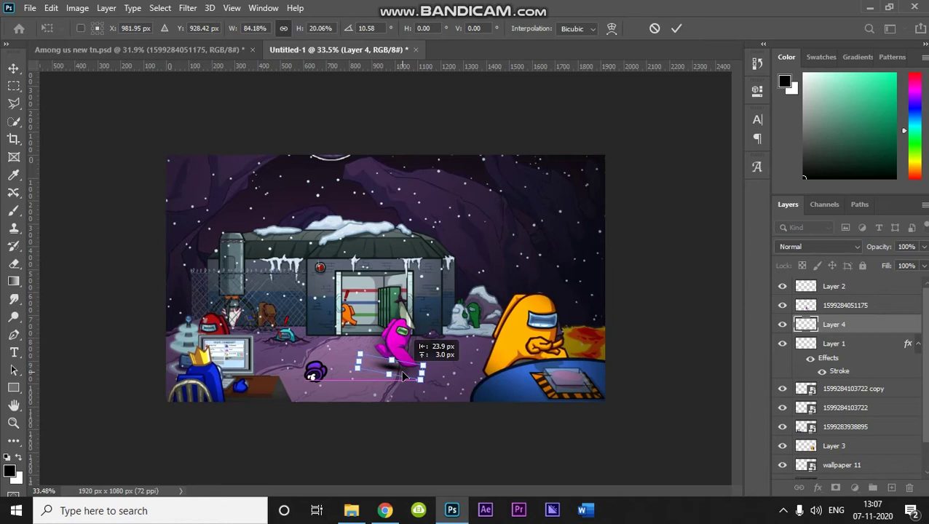
mouse_move(404, 375)
left_mouse_down()
mouse_move(417, 370)
mouse_move(406, 379)
left_mouse_up()
key("Return")
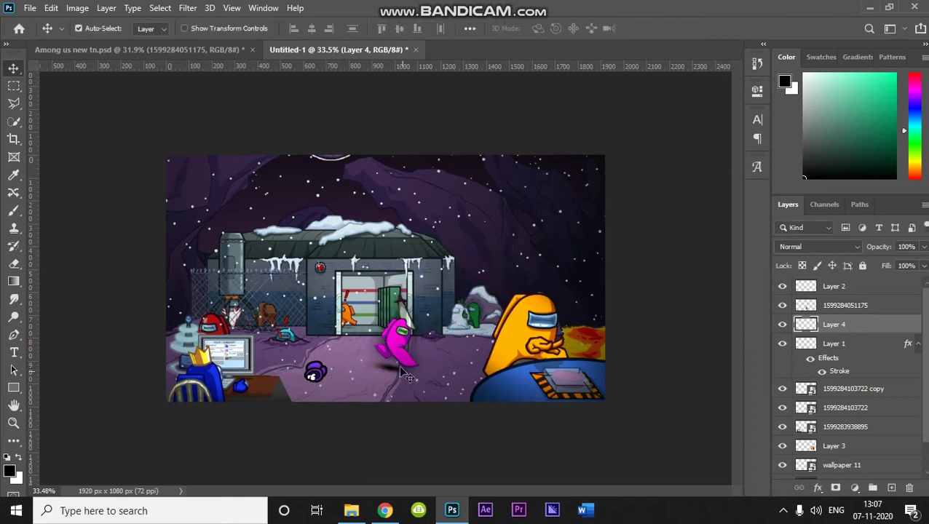
Step: Set the magenta crewmate's shadow layer to 60% fill
scroll(408, 386, "up", 2)
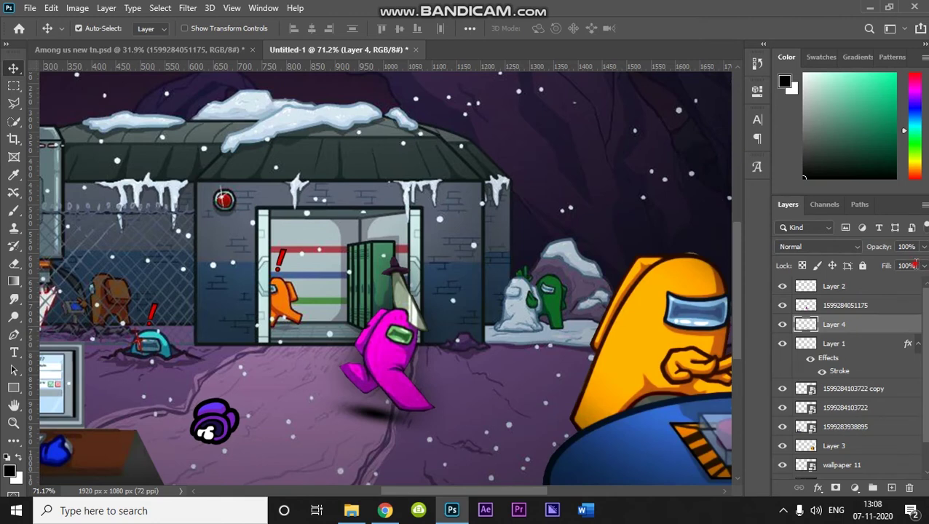
type("60")
key("Return")
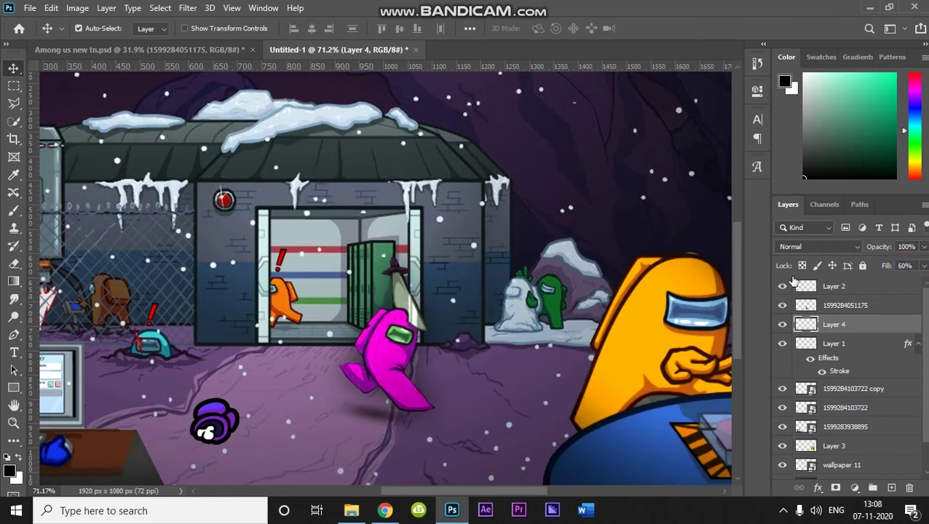
scroll(340, 396, "down", 4)
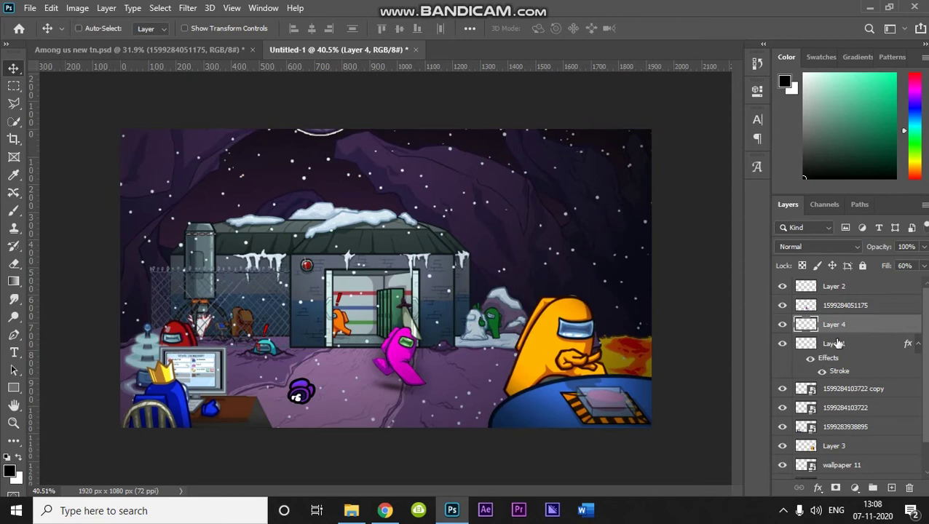
Step: Duplicate the shadow layer, scale the copy to about 58%, rotate it to about -12.8°, and place it under the purple dead body
key("ctrl+j")
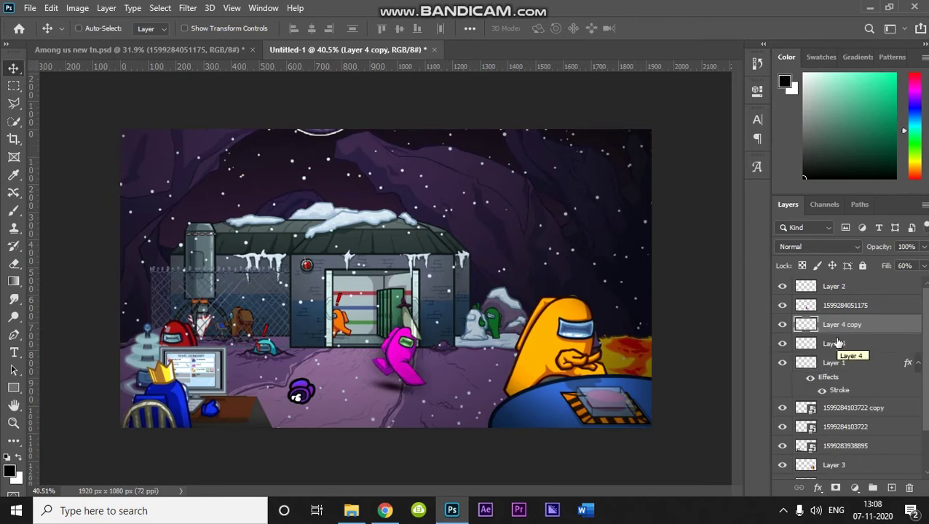
key("ctrl+t")
left_click_drag(414, 390, 346, 402)
left_click_drag(417, 374, 357, 351)
left_click_drag(360, 383, 313, 403)
left_click_drag(316, 369, 332, 380)
left_click_drag(310, 408, 332, 386)
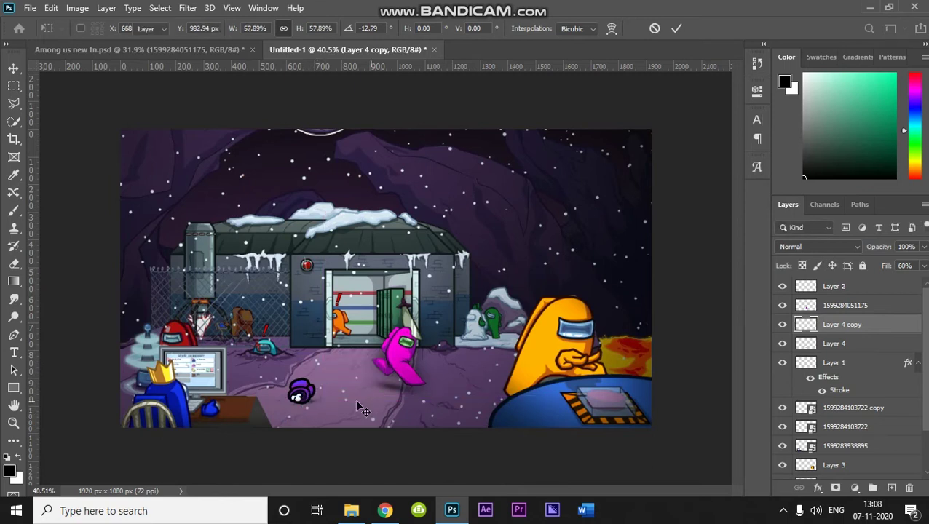
key("Return")
scroll(302, 391, "up", 5)
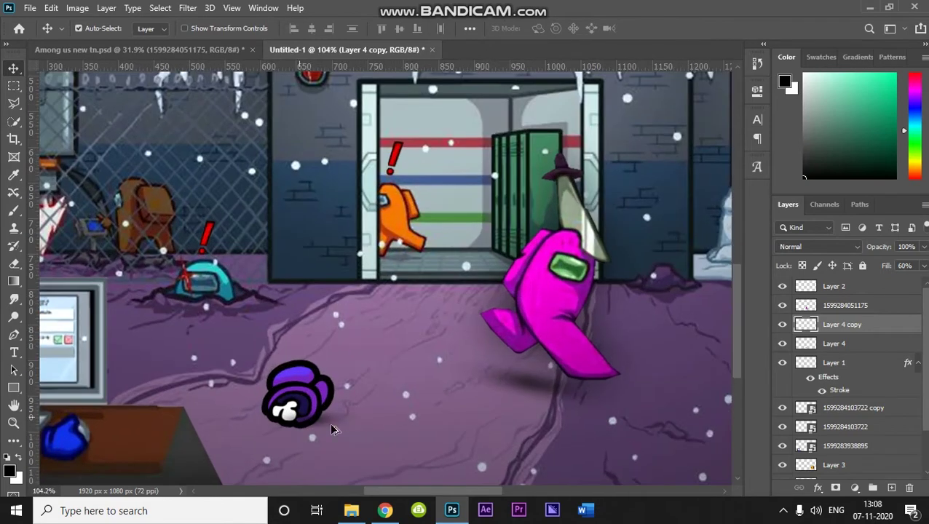
scroll(350, 419, "down", 5)
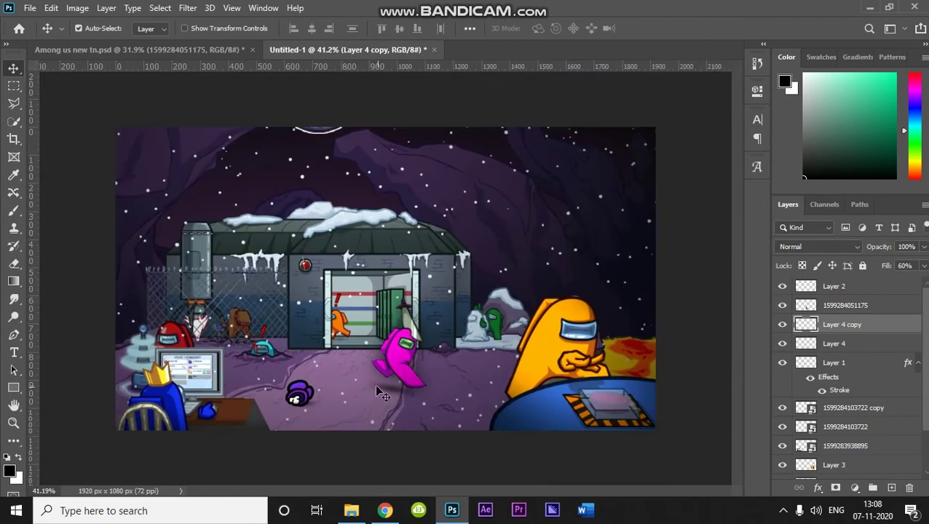
Step: Create a new empty layer directly above the background wallpaper layer
scroll(377, 388, "down", 2)
scroll(375, 386, "up", 2)
scroll(412, 316, "down", 2)
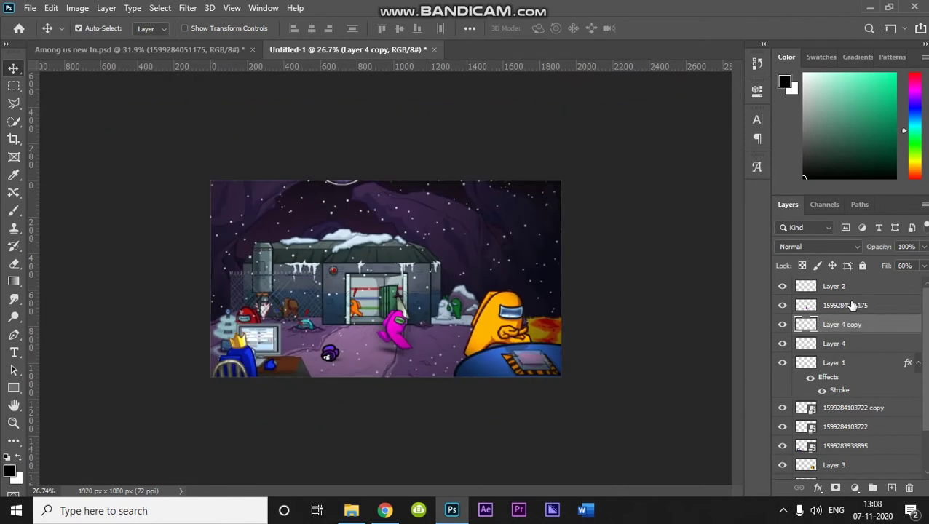
scroll(836, 344, "down", 3)
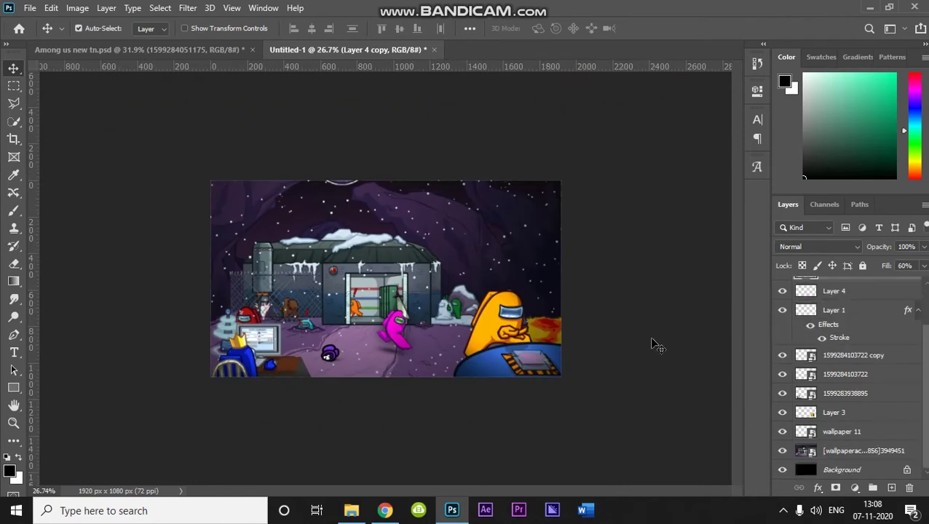
scroll(838, 343, "up", 3)
scroll(860, 393, "down", 3)
left_click(854, 453)
left_click(890, 487)
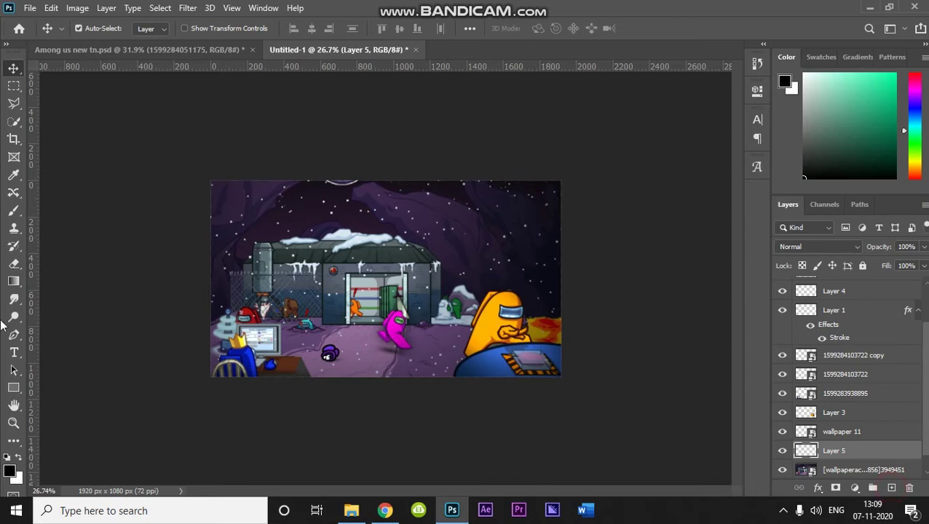
Step: Paint a black vignette around the canvas edges on the new layer with a soft brush about 822 px wide
left_click(14, 210)
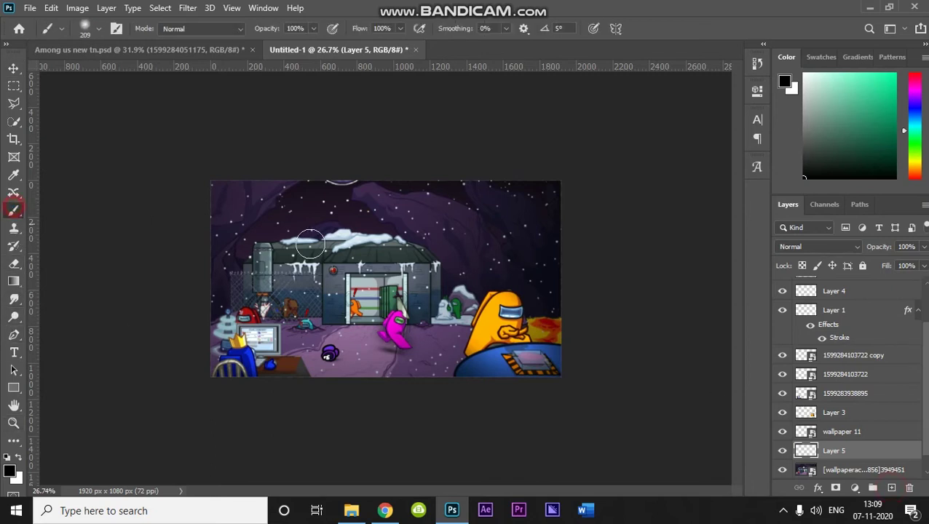
mouse_move(338, 225)
left_mouse_down()
mouse_move(417, 225)
mouse_move(402, 228)
left_mouse_up()
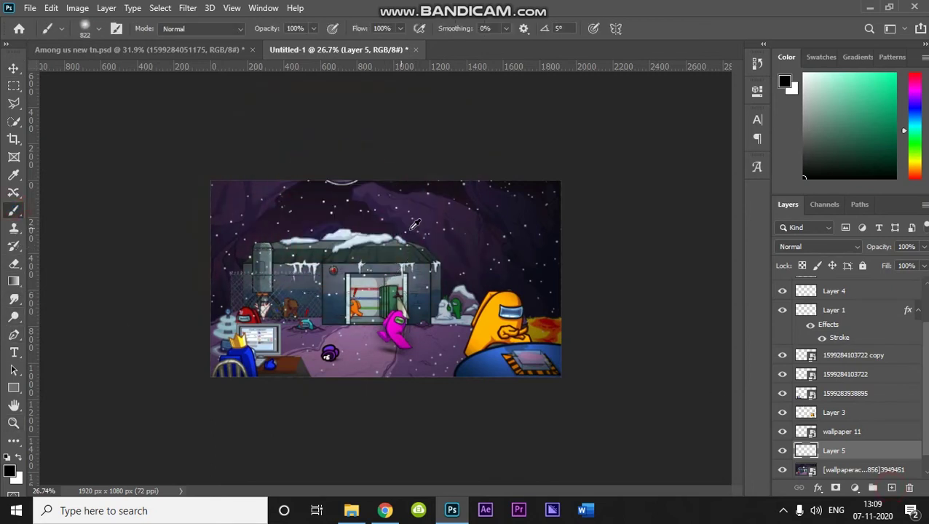
scroll(415, 224, "down", 2)
scroll(415, 230, "up", 1)
left_click_drag(262, 170, 549, 166)
mouse_move(201, 166)
left_mouse_down()
mouse_move(536, 173)
mouse_move(541, 282)
left_mouse_up()
left_click_drag(542, 195, 533, 322)
left_click_drag(533, 247, 537, 337)
mouse_move(545, 260)
left_mouse_down()
mouse_move(537, 338)
mouse_move(543, 299)
mouse_move(522, 407)
left_mouse_up()
left_click_drag(531, 373, 214, 387)
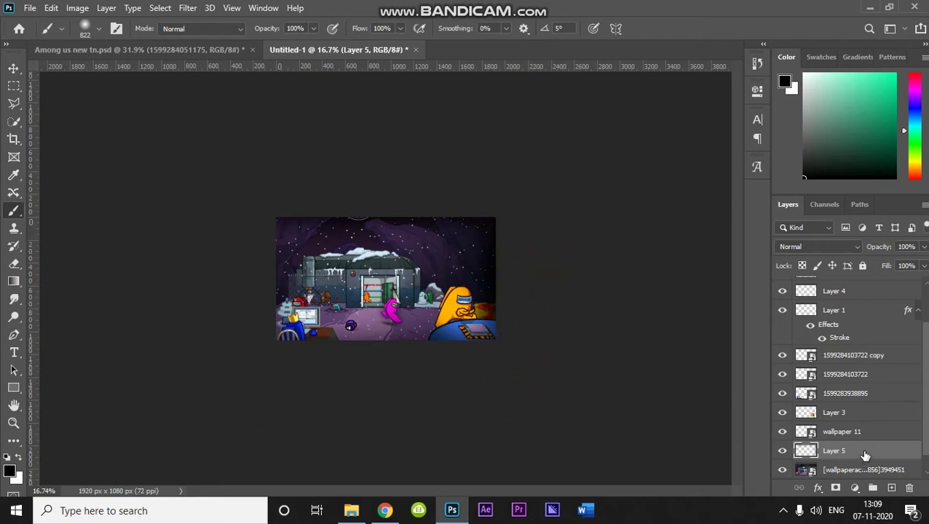
scroll(844, 452, "down", 1)
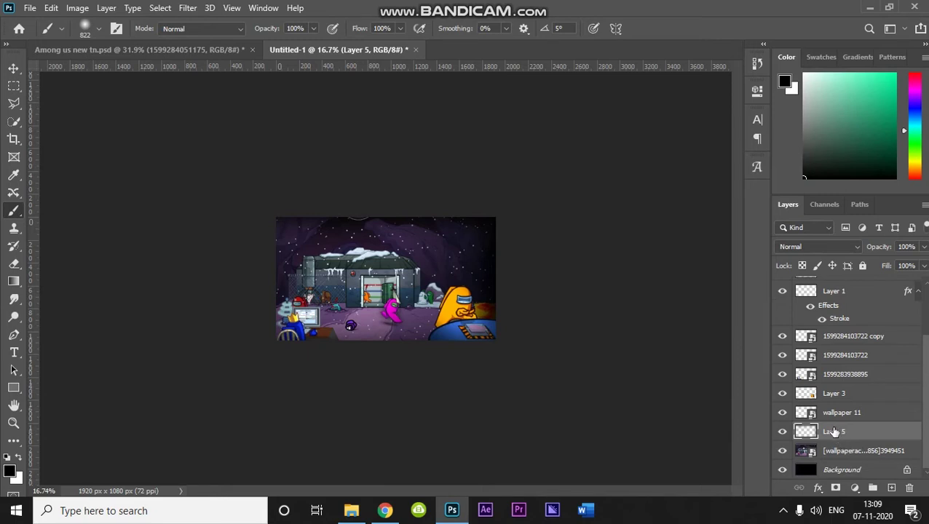
left_click_drag(854, 435, 814, 410)
left_click_drag(879, 417, 874, 366)
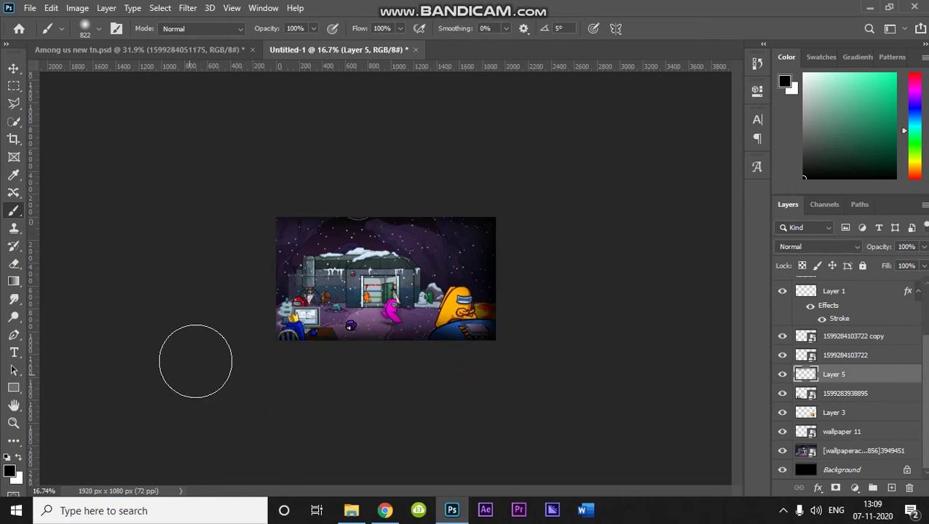
mouse_move(234, 221)
left_mouse_down()
mouse_move(236, 350)
mouse_move(235, 254)
mouse_move(228, 357)
mouse_move(239, 306)
mouse_move(234, 258)
mouse_move(236, 343)
left_mouse_up()
Step: Set the vignette layer's blend mode to Hard Light and its fill to 83%
scroll(463, 329, "up", 8)
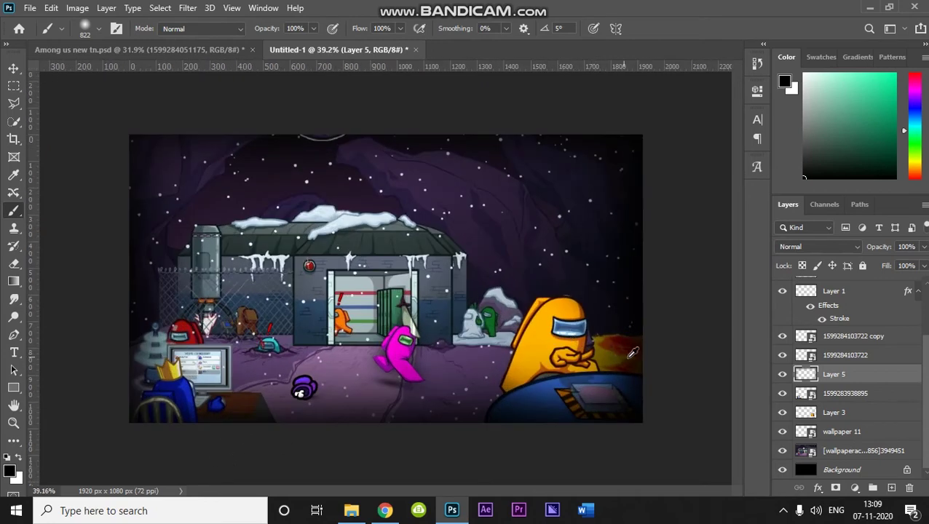
left_click(816, 247)
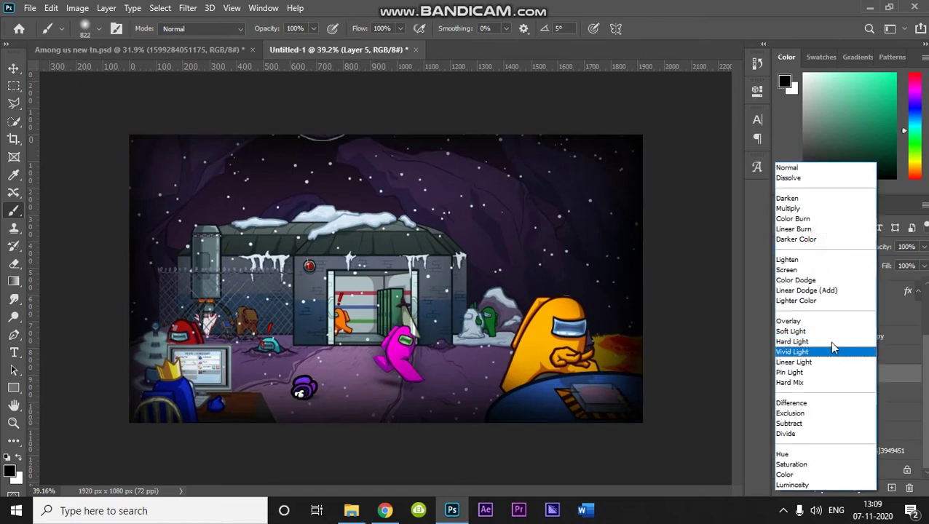
left_click(832, 344)
left_click(925, 266)
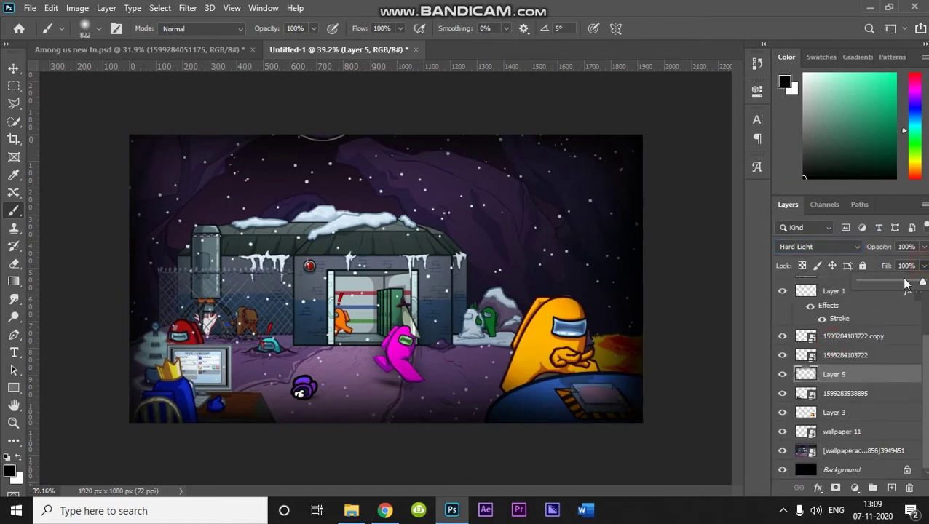
left_click_drag(904, 284, 915, 285)
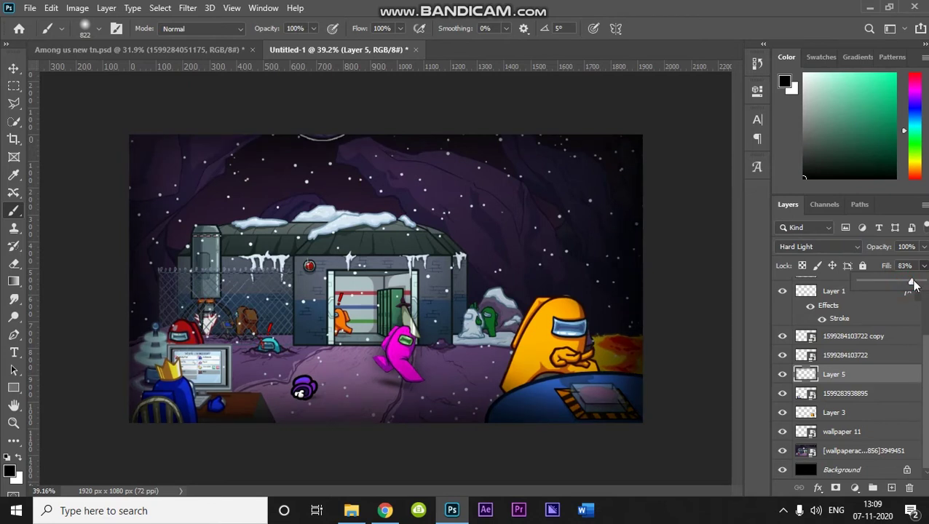
Step: Reduce the vignette layer's fill to 75%
left_click(917, 265)
type("75")
key("Return")
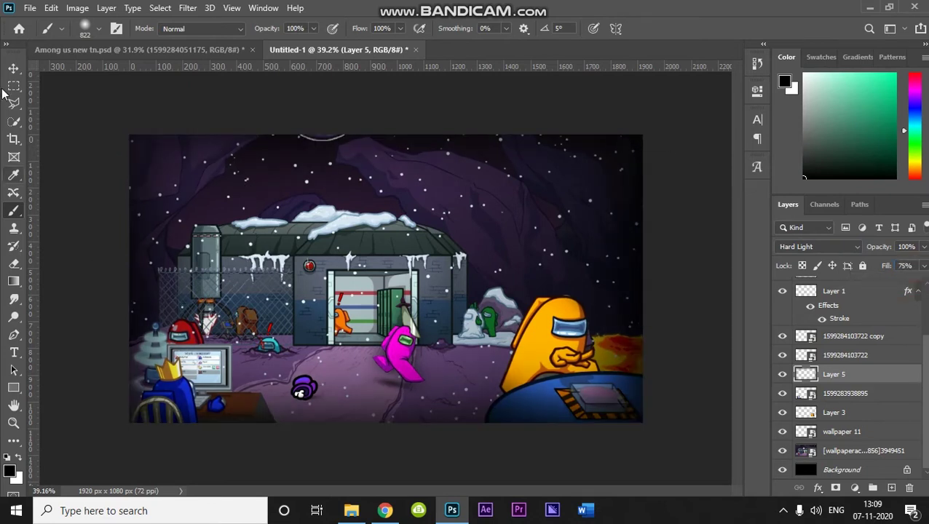
left_click(13, 69)
scroll(336, 293, "down", 5)
scroll(339, 297, "up", 5)
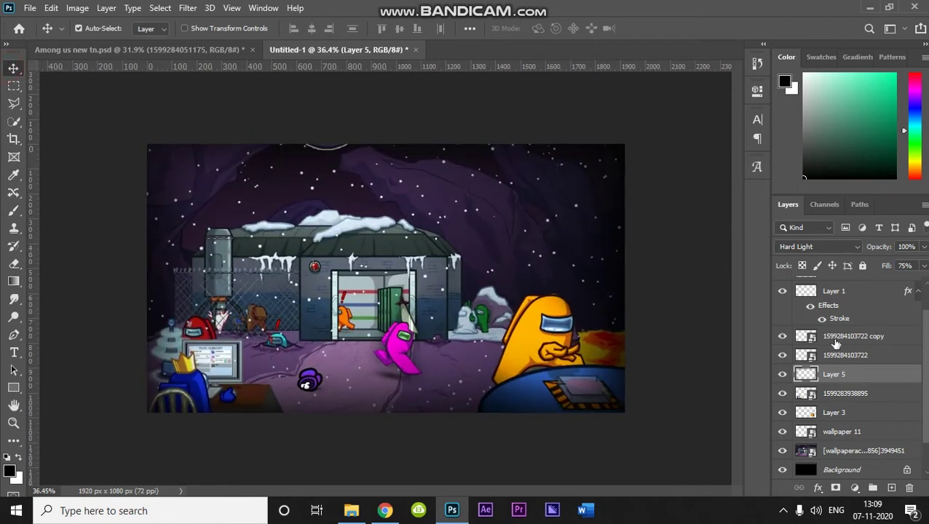
Step: Add the text "BEST GAME" on the topmost layer in Aliens Among Us Regular at 300 pt, starting above the building
scroll(833, 320, "up", 2)
left_click(845, 290)
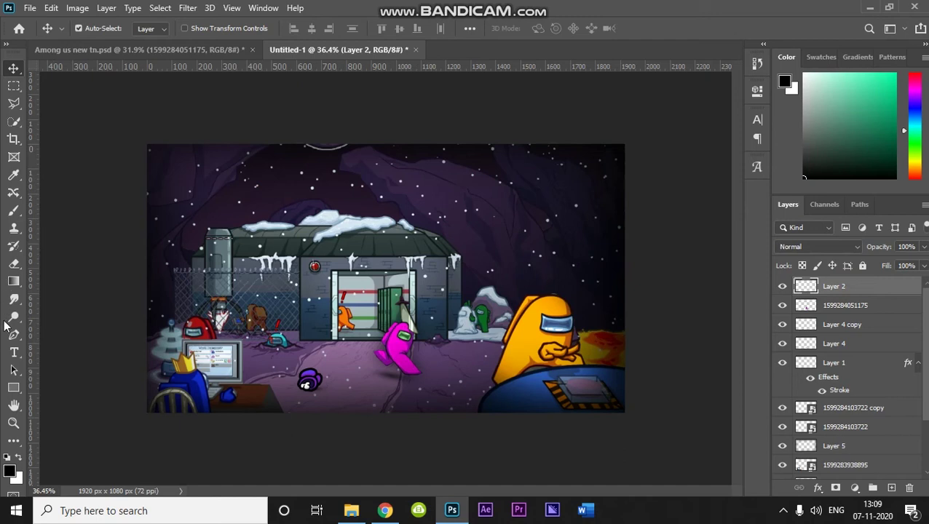
left_click(16, 354)
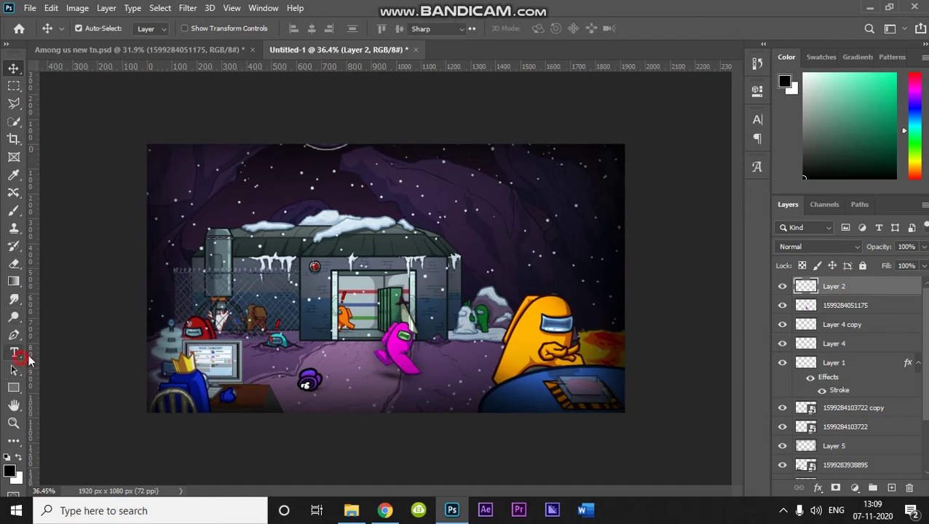
left_click(361, 191)
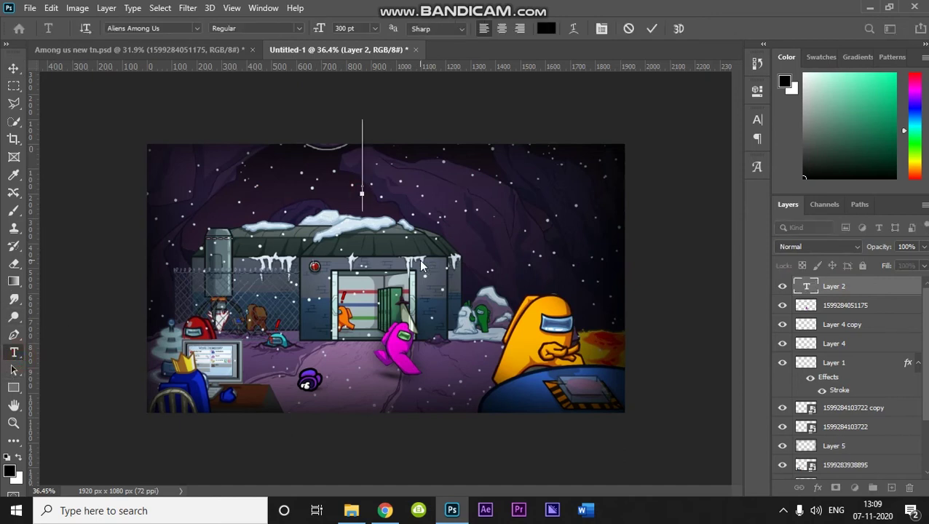
type("BEST ")
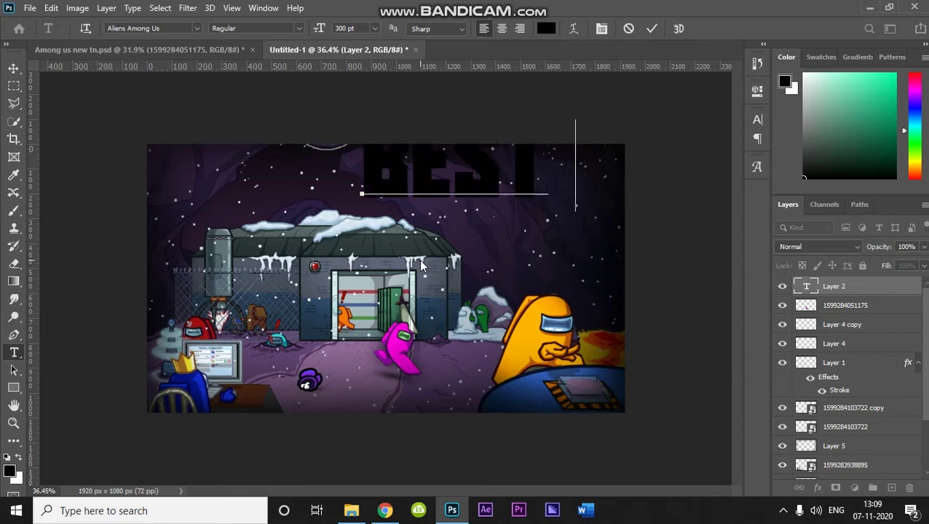
type("IMAM")
Step: Recolour the whole BEST GAME text white
key("ctrl")
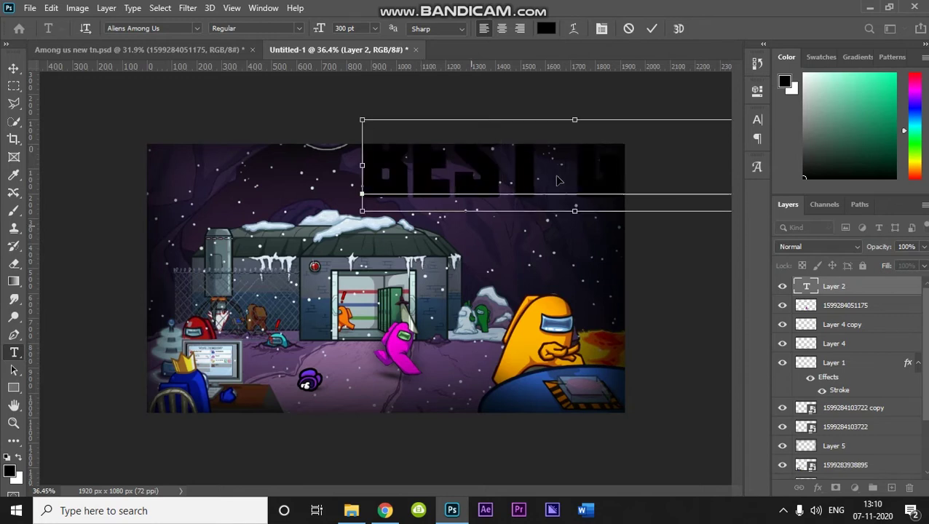
key("ctrl+a")
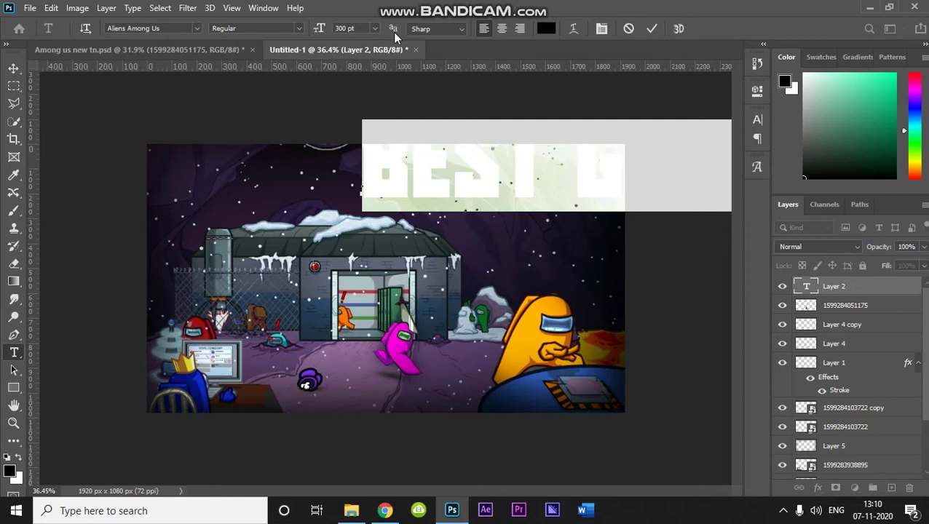
left_click(544, 29)
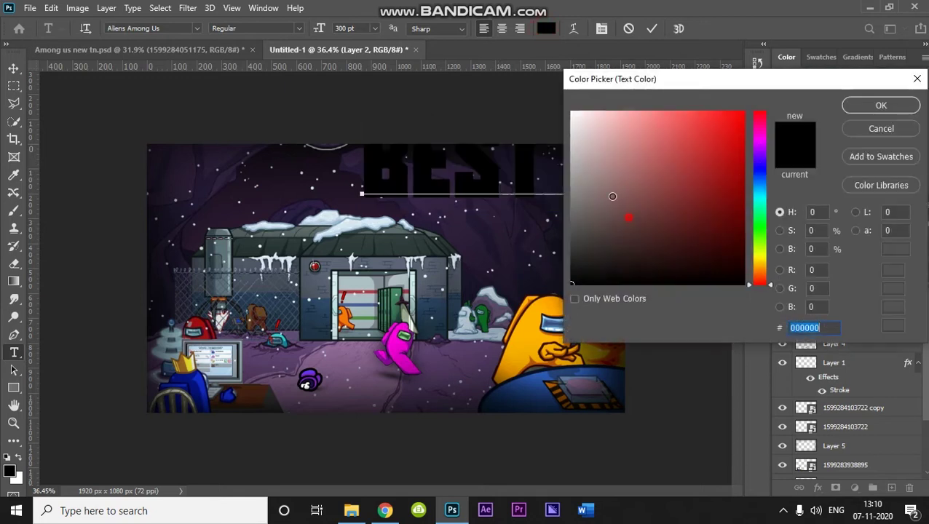
left_click(572, 113)
left_click(896, 108)
Step: Scale the BEST GAME text to about 60% and place it in the canvas's upper right area
left_click(13, 68)
key("ctrl+t")
left_click_drag(592, 169, 396, 194)
left_click_drag(170, 139, 383, 193)
left_click_drag(529, 224, 529, 184)
left_click_drag(387, 156, 333, 145)
left_click_drag(524, 182, 534, 192)
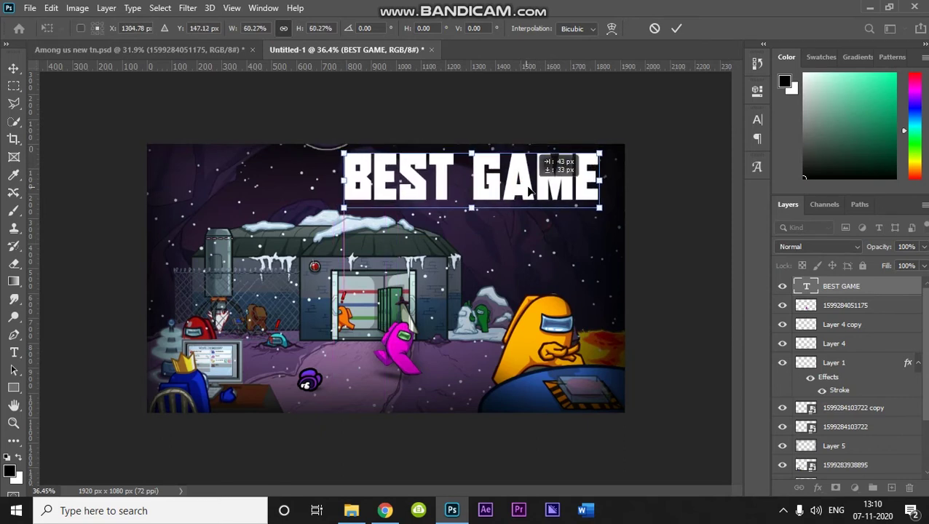
key("Return")
scroll(536, 208, "down", 2)
scroll(525, 207, "up", 2)
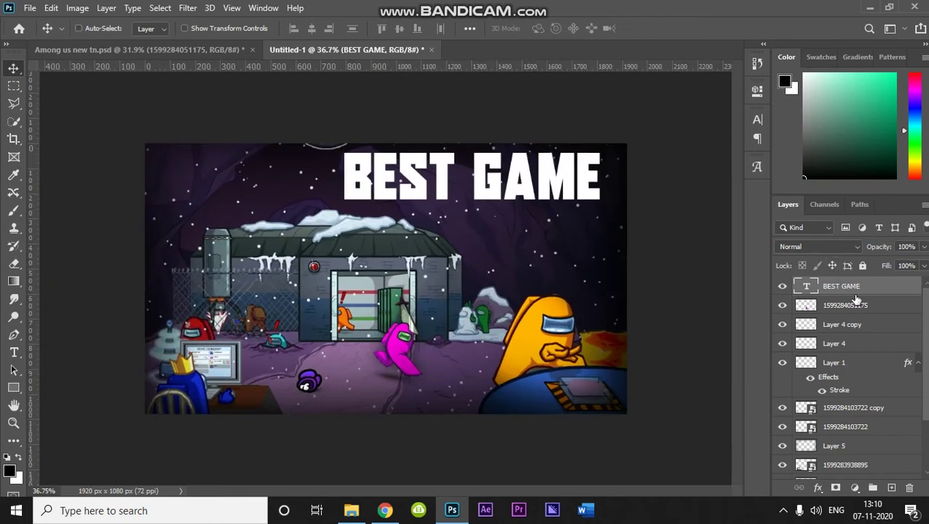
Step: Duplicate the BEST GAME text layer and move the copy about 220 px straight down
key("ctrl+j")
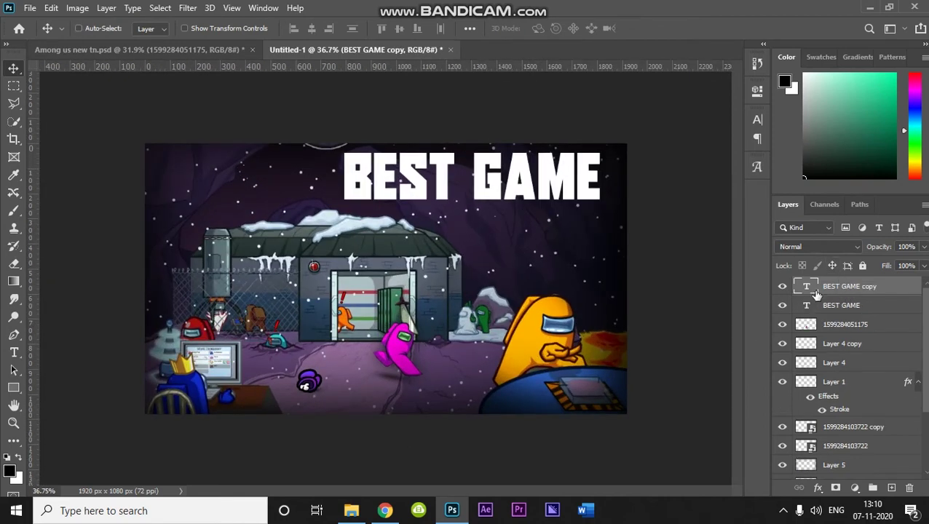
key("ctrl+t")
left_click_drag(553, 191, 554, 248)
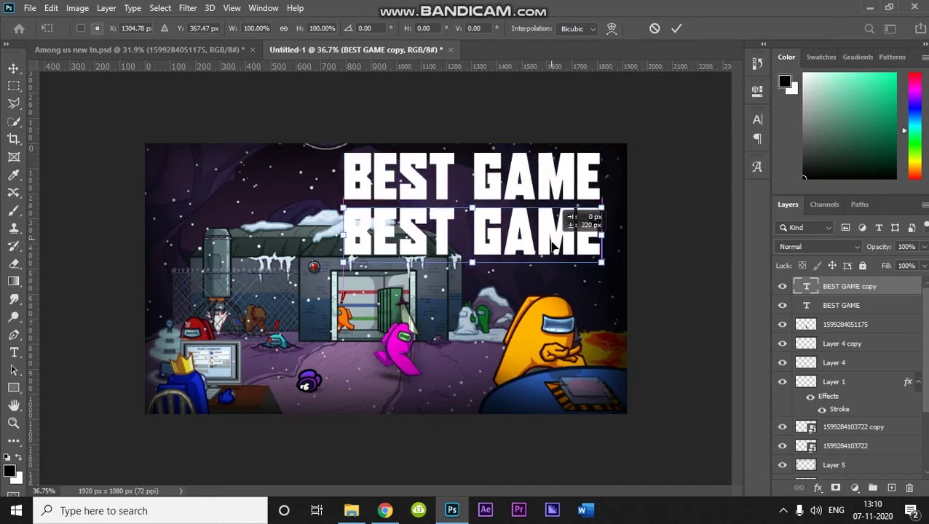
key("Return")
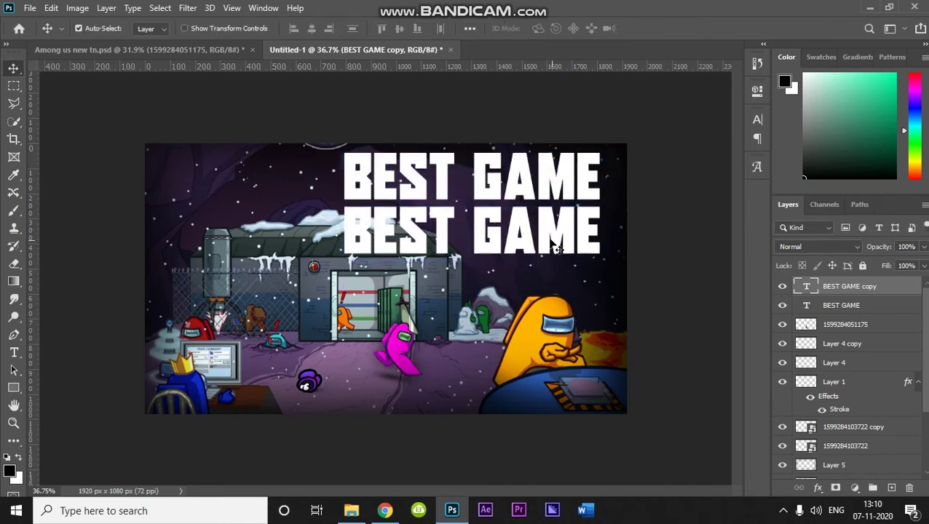
Step: Replace the wording of the lower text copy with "EVER"
key("t")
left_click_drag(594, 220, 43, 214)
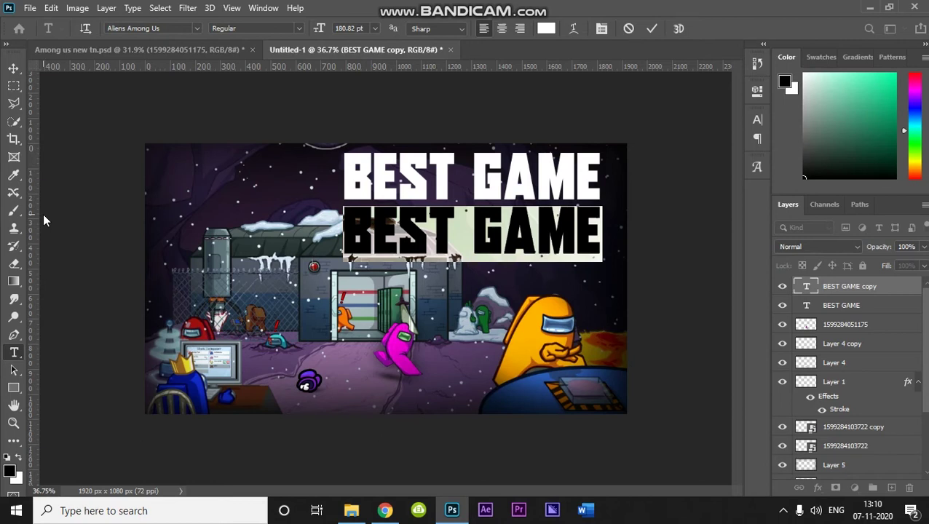
type("EVER")
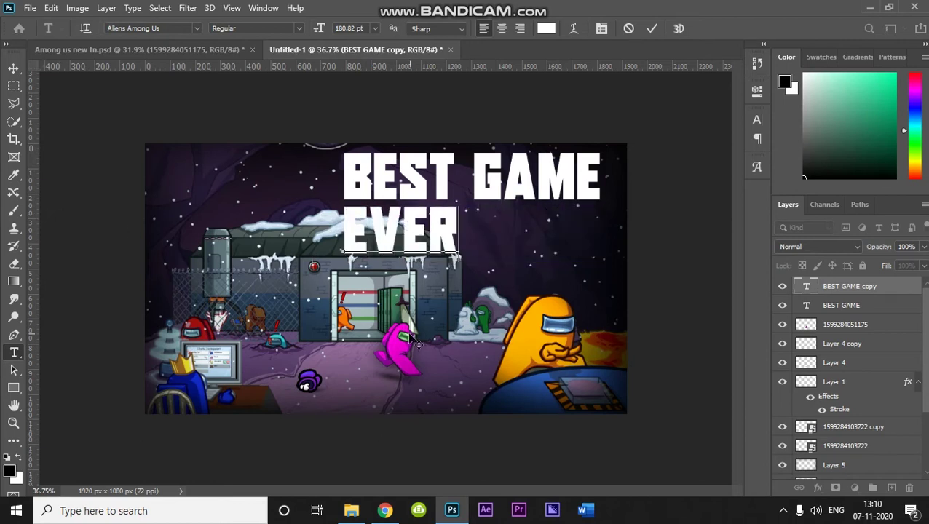
left_click(652, 28)
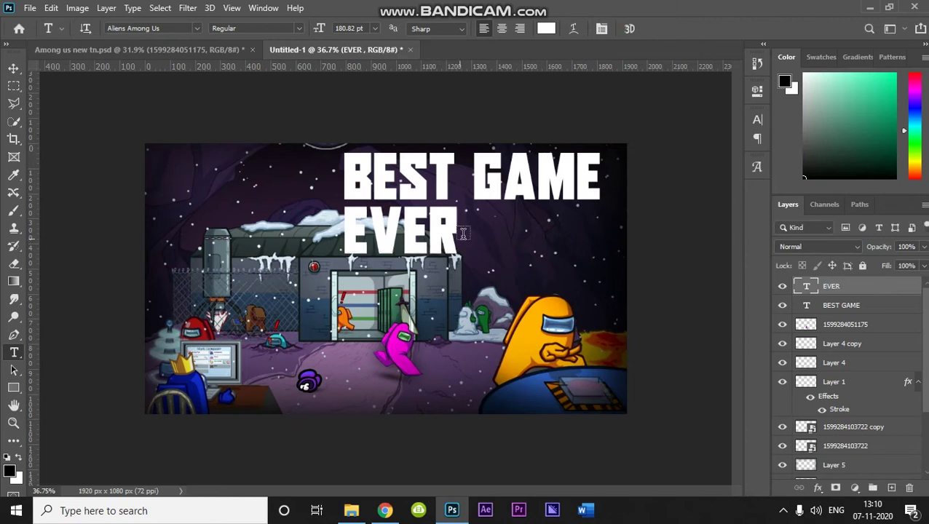
Step: Recolour the EVER text pure red (ff0000)
key("Return")
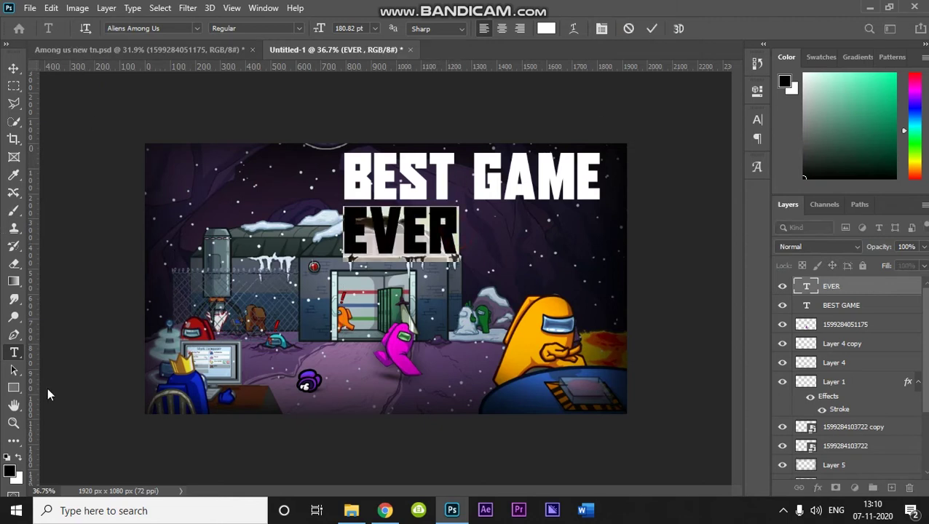
left_click(546, 28)
left_click_drag(673, 179, 907, 67)
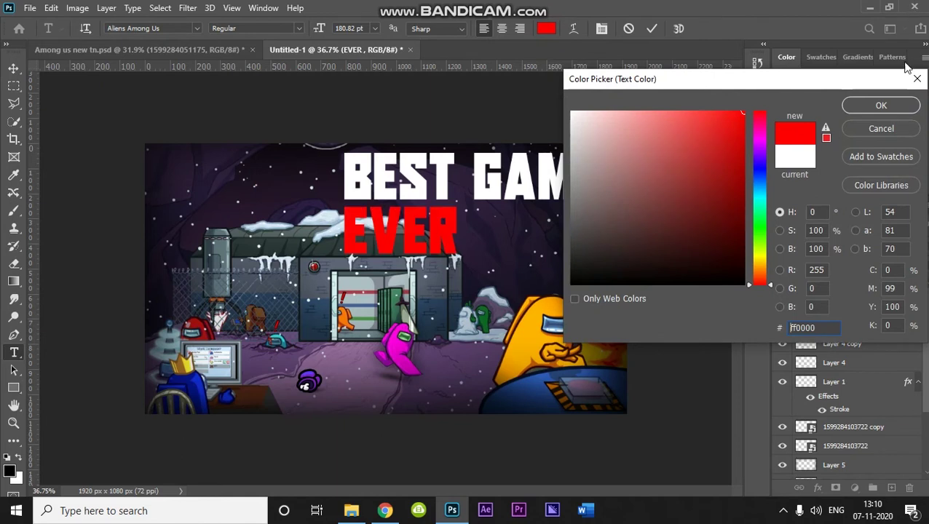
left_click(879, 106)
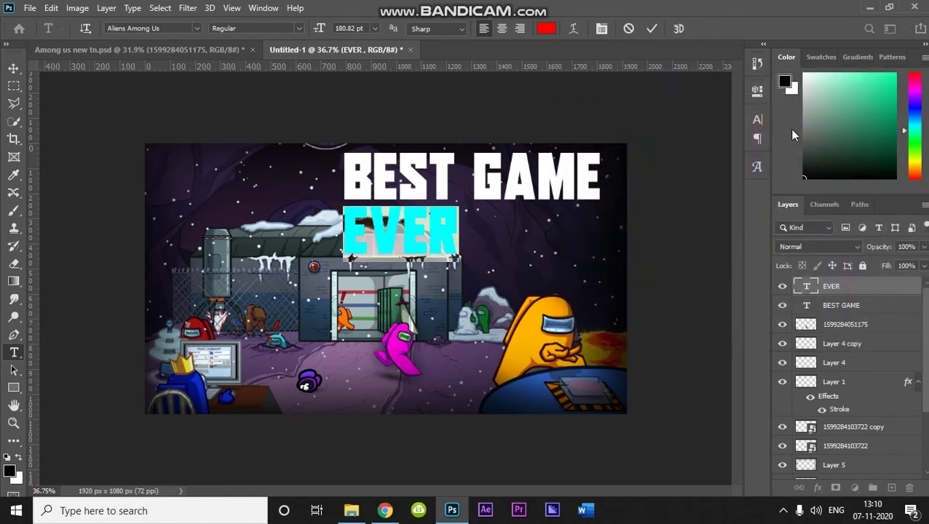
left_click(12, 70)
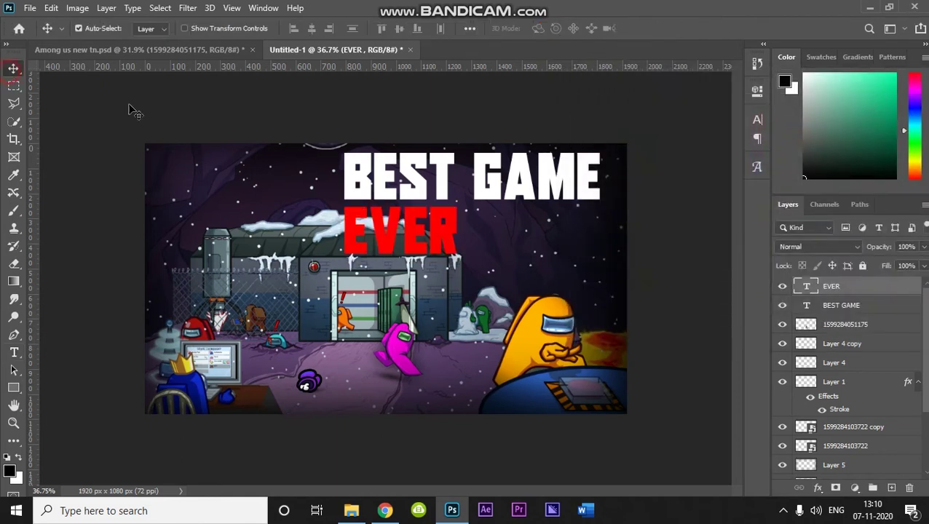
Step: Change the EVER text's font to VCR OSD Mono Regular
key("t")
double_click(433, 218)
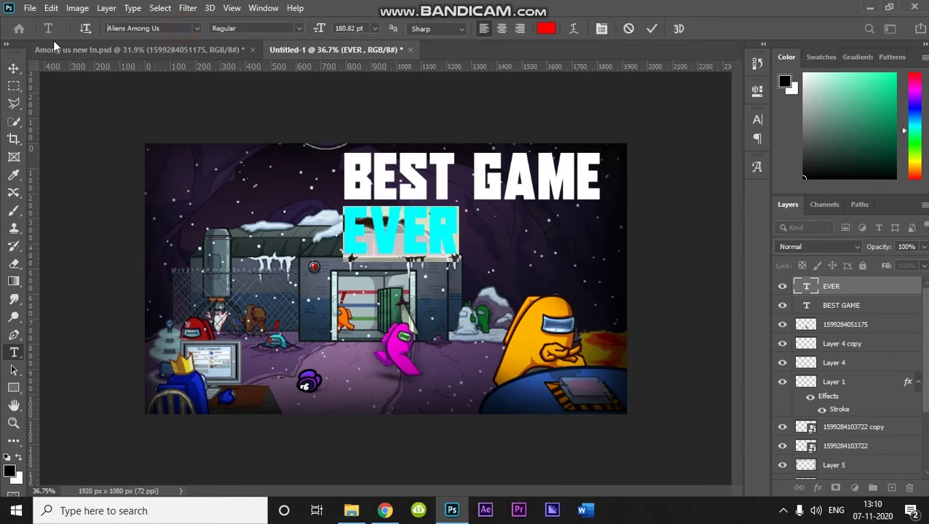
left_click_drag(167, 28, 127, 28)
type("vcr")
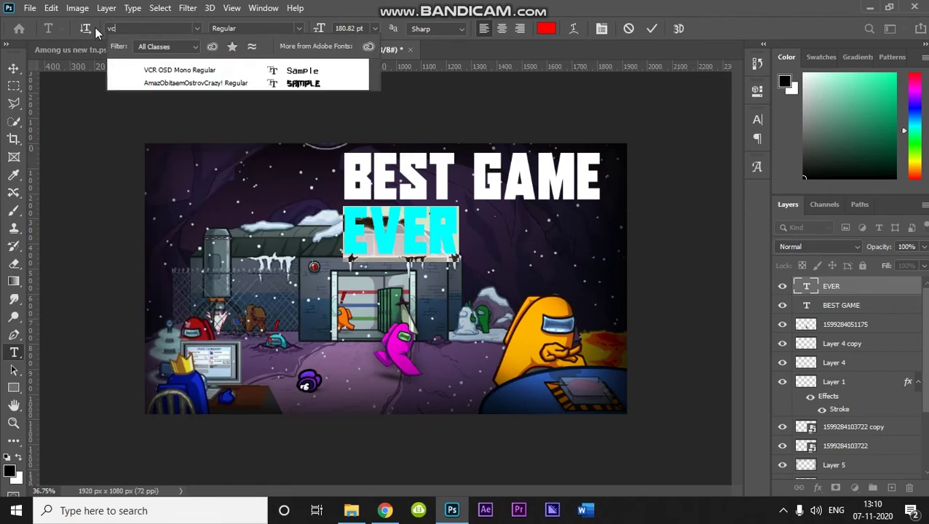
left_click(207, 76)
left_click(14, 68)
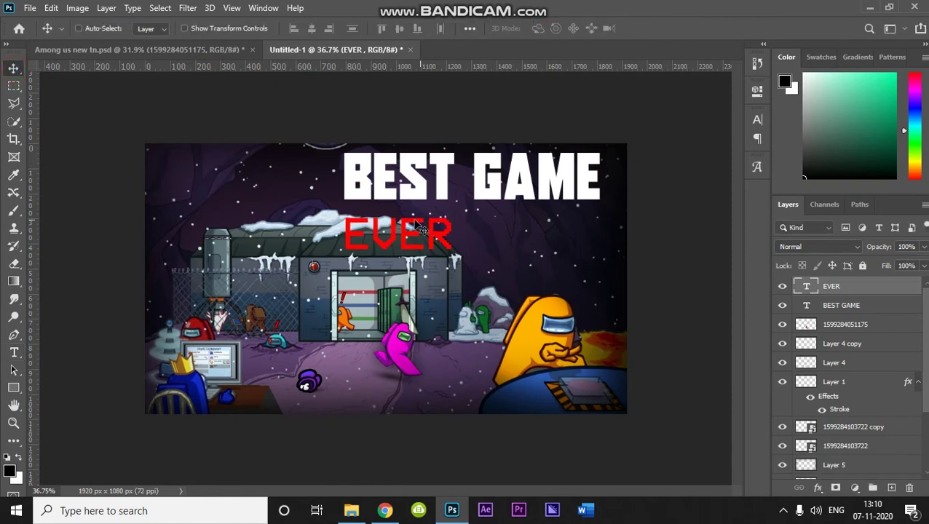
Step: Move the EVER text beneath the word GAME with their right edges aligned, and enlarge it slightly
key("ctrl+t")
left_click_drag(421, 228, 552, 225)
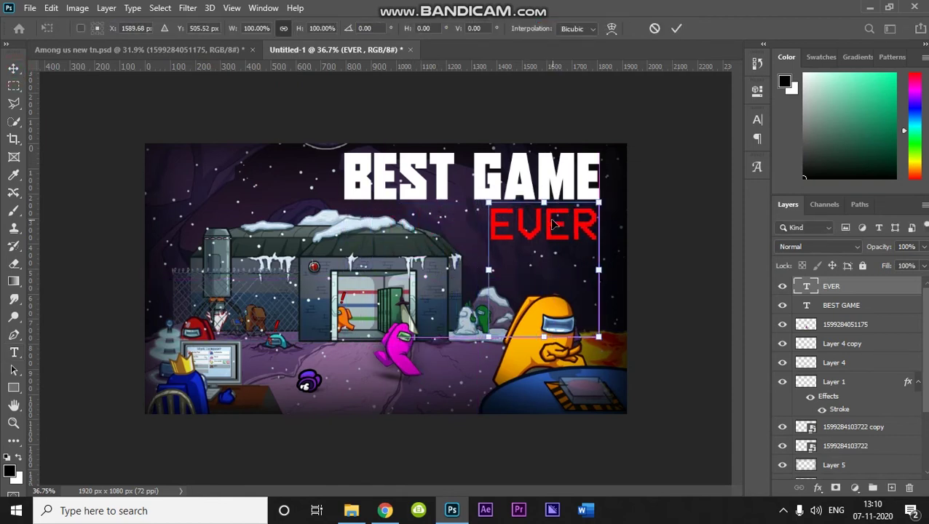
left_click_drag(489, 201, 533, 212)
key("Return")
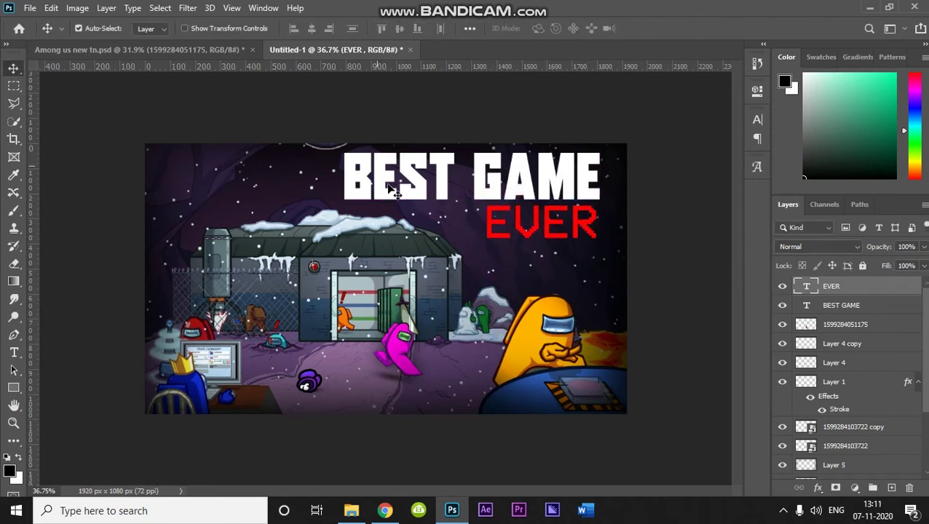
Step: Give the BEST GAME layer a black stroke and a black inner glow with 43% opacity, 100% choke and 2 px size
left_click(852, 306, "shift")
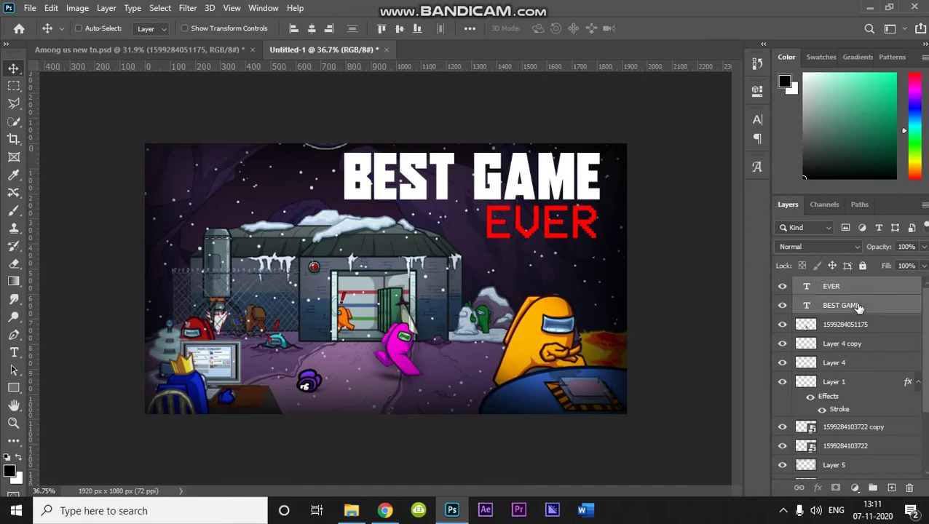
left_click(876, 307)
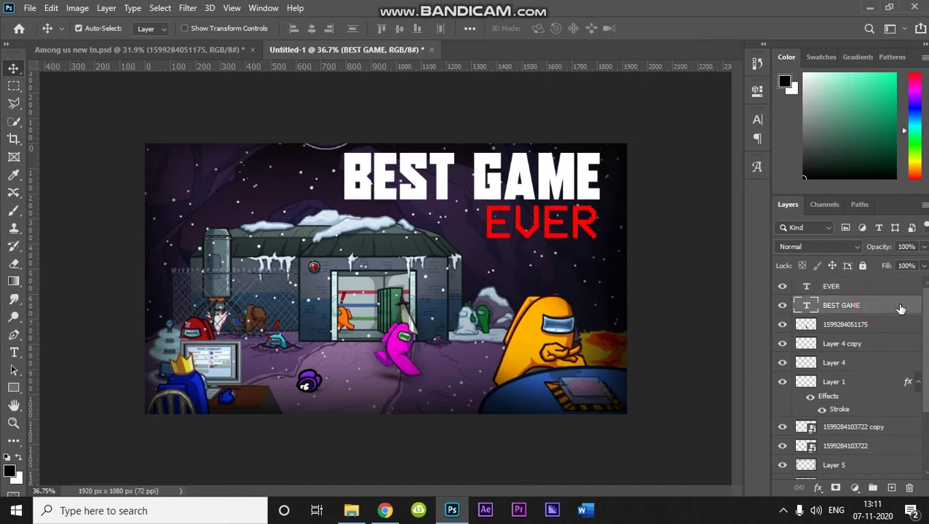
double_click(899, 309)
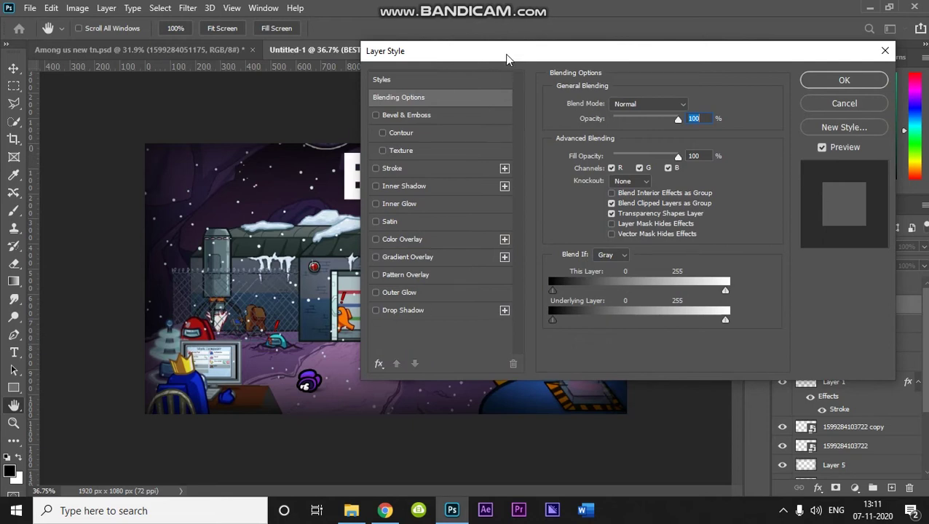
left_click_drag(506, 58, 698, 42)
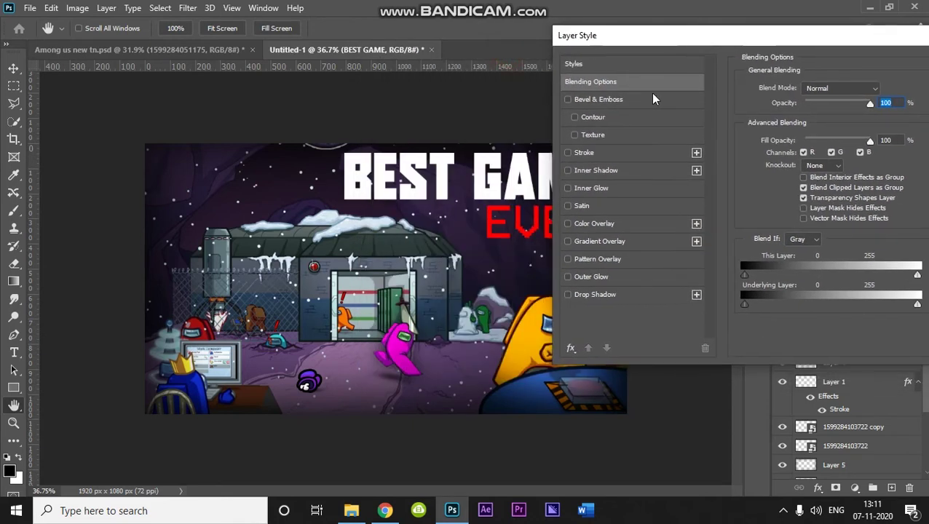
left_click(575, 156)
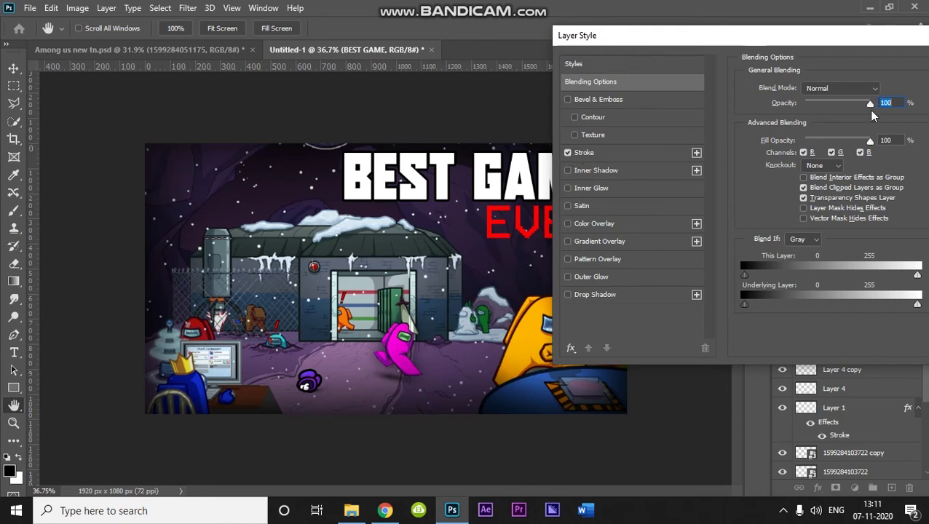
left_click(595, 189)
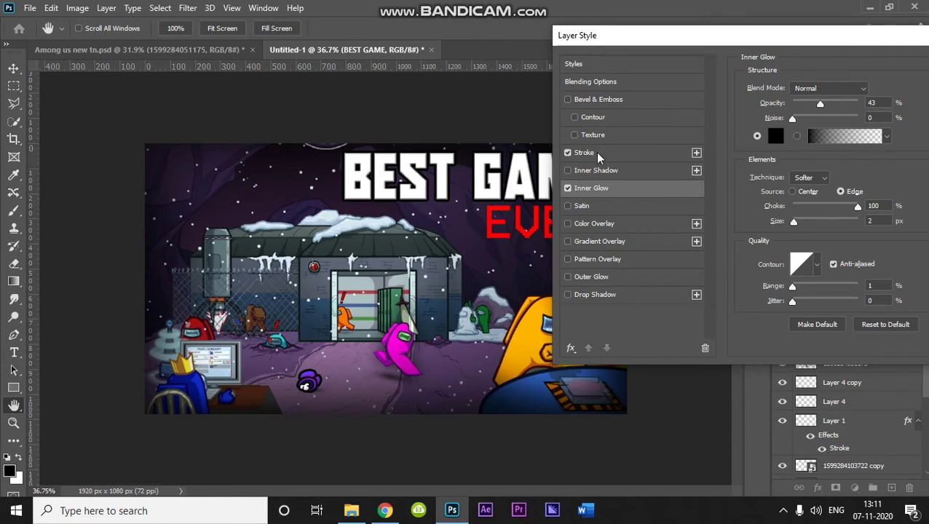
Step: Add a black-to-white linear gradient overlay to BEST GAME with Hard Light blending, 53% opacity, -90° angle and 150% scale
left_click(596, 242)
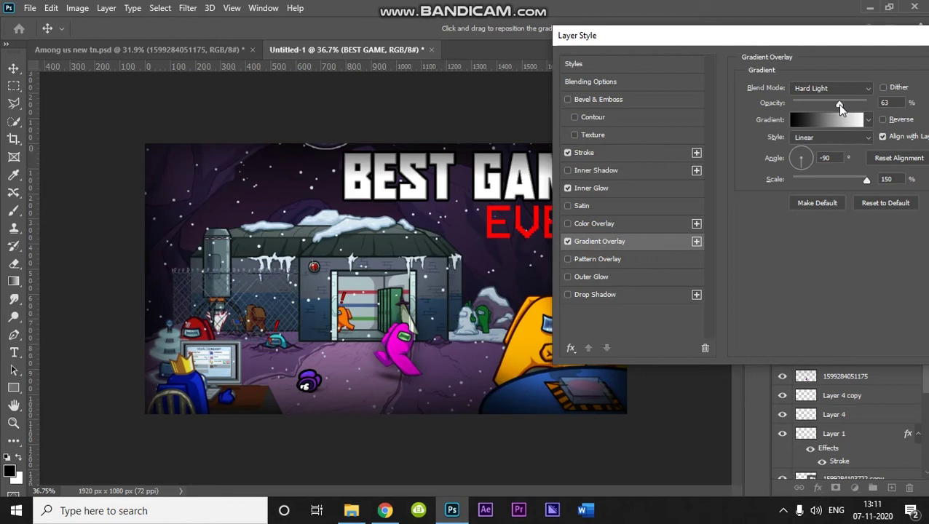
left_click_drag(856, 47, 831, 52)
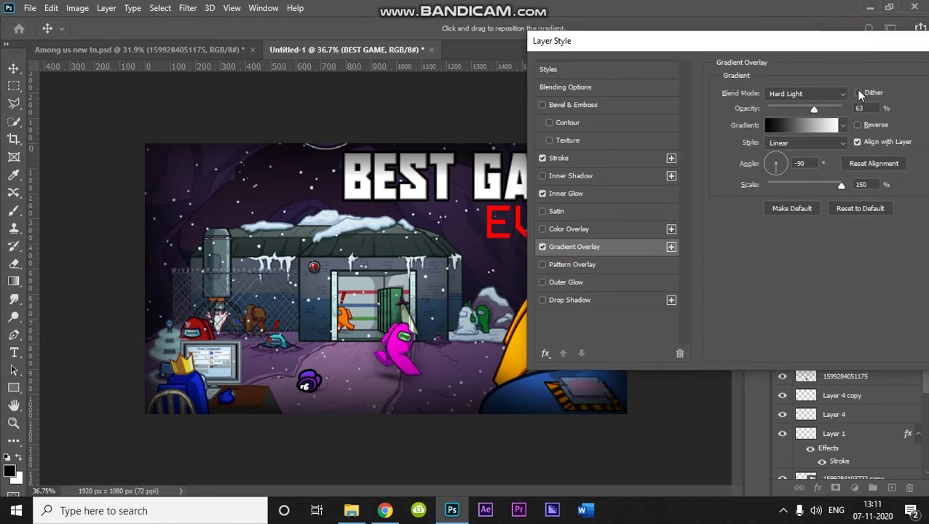
left_click_drag(814, 109, 805, 109)
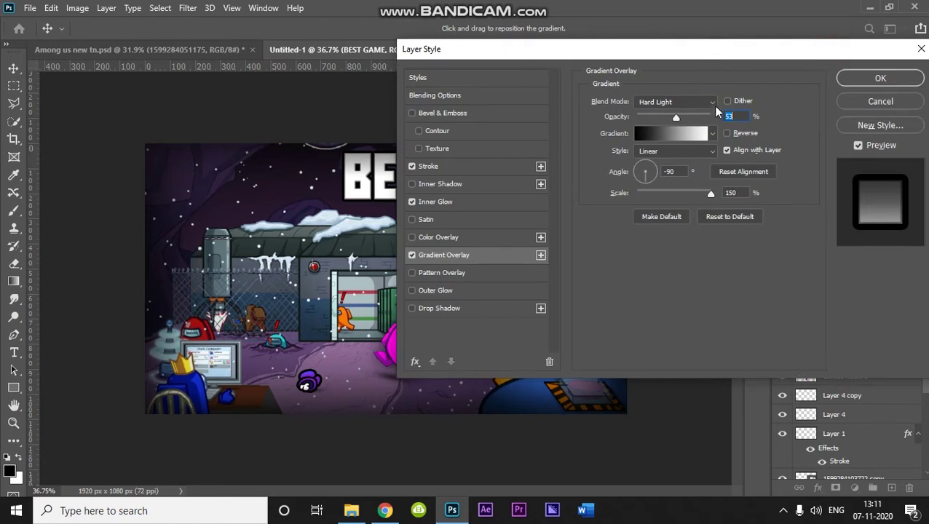
Step: Review the basic gradient presets for the BEST GAME overlay without changing the gradient, and apply the layer style
left_click(685, 133)
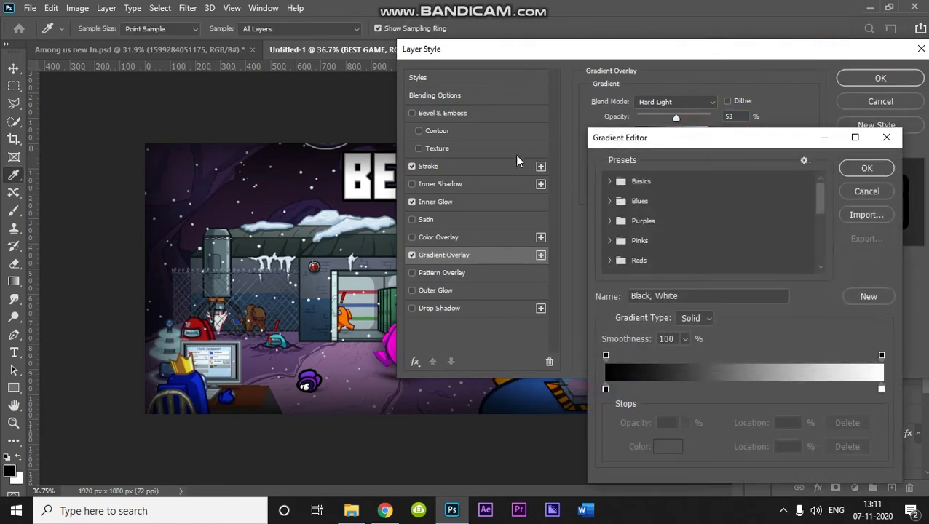
left_click(610, 182)
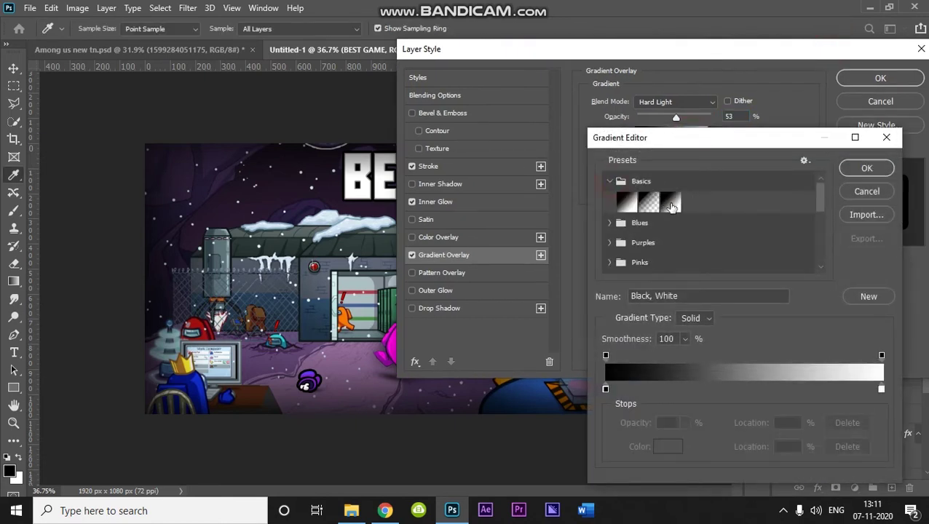
left_click(887, 137)
key("Return")
scroll(440, 208, "up", 6)
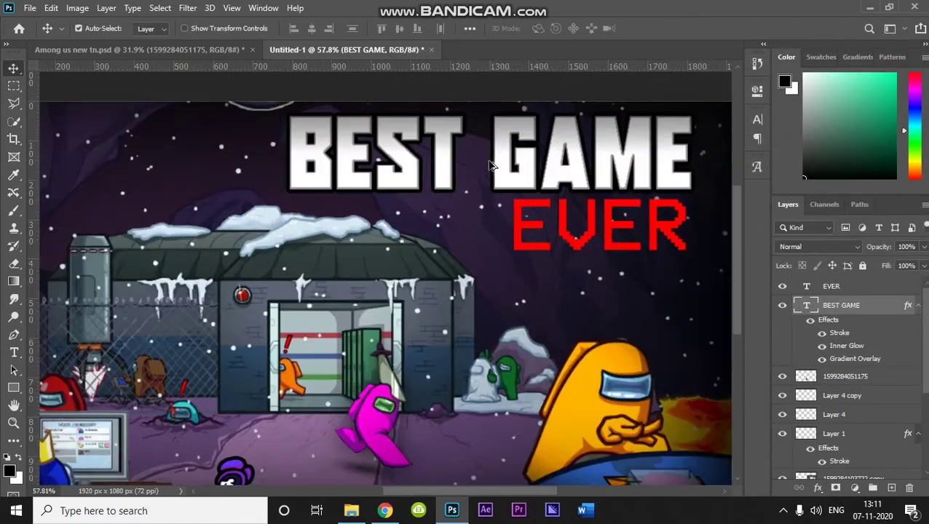
scroll(493, 169, "down", 5)
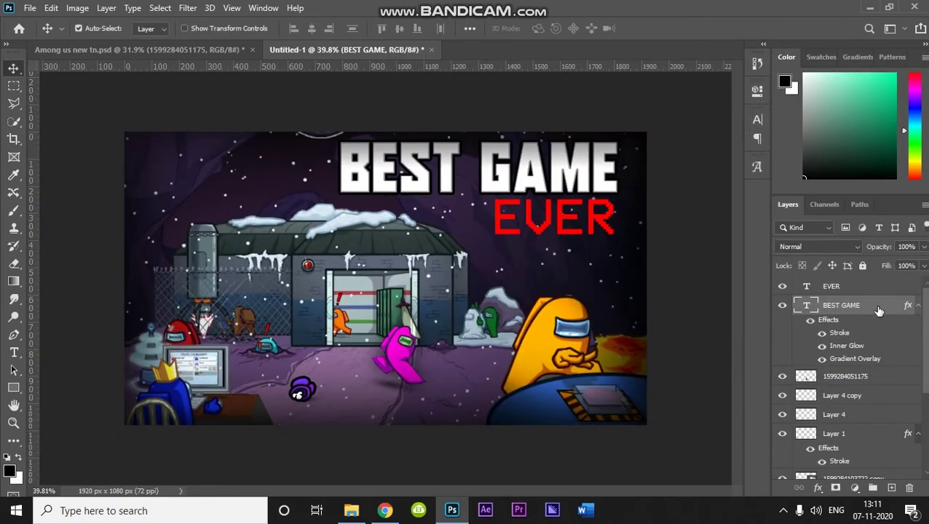
Step: Copy the BEST GAME layer's style and paste it onto the EVER layer
right_click(879, 310)
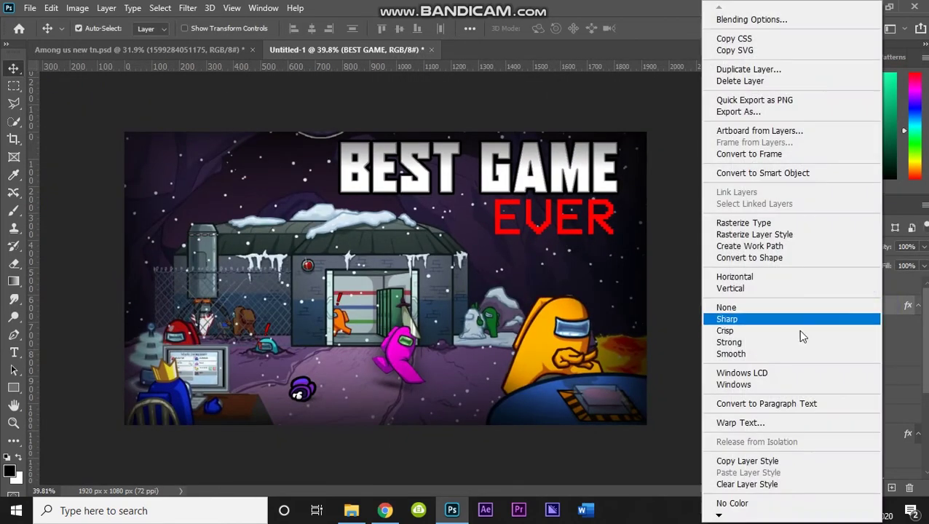
left_click(775, 459)
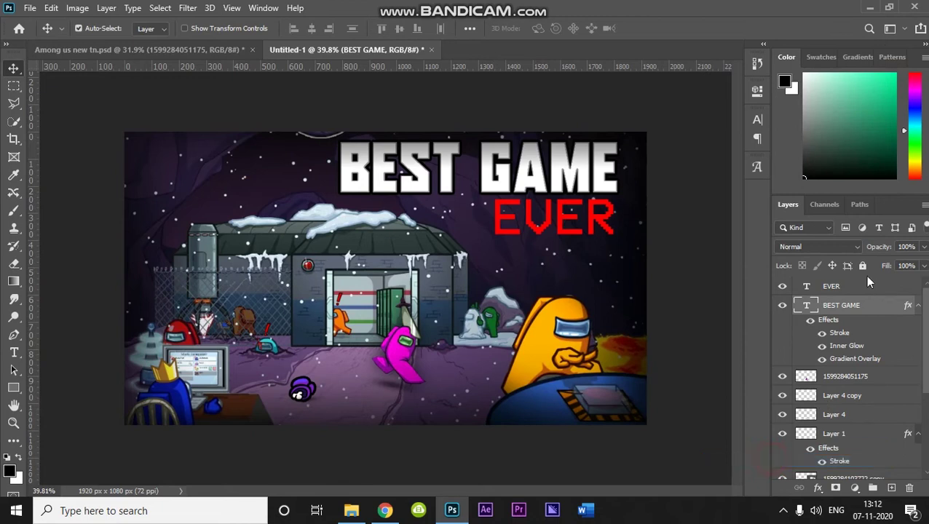
right_click(865, 275)
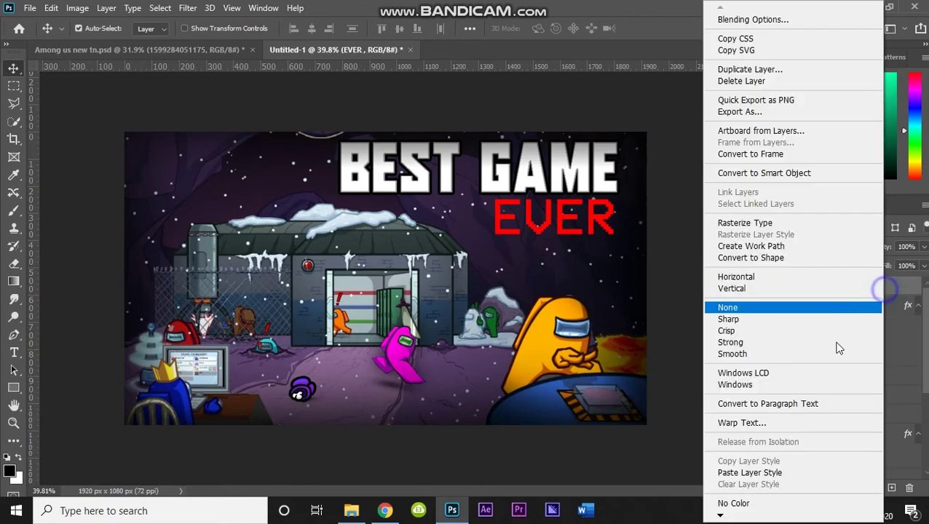
left_click(778, 473)
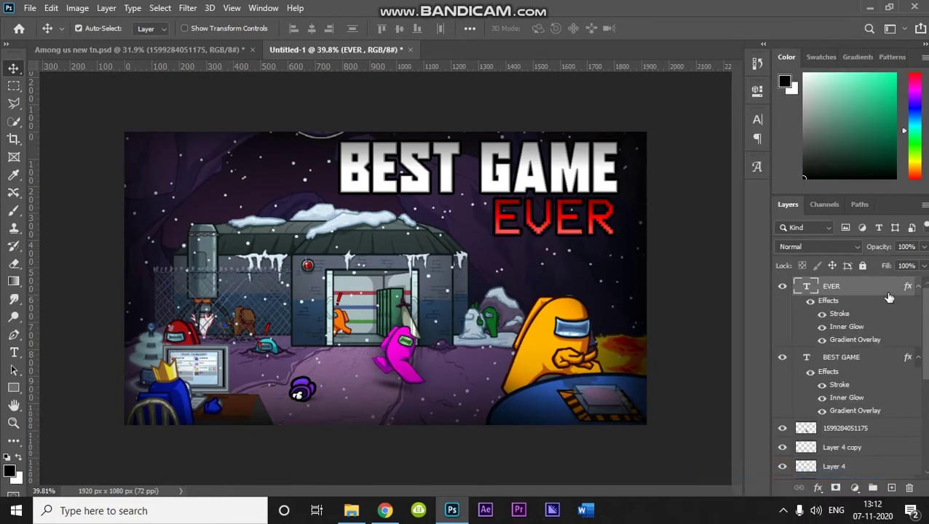
Step: Slightly reduce the size of the EVER layer's black stroke, keeping the stroke enabled
double_click(889, 289)
left_click_drag(590, 52, 861, 19)
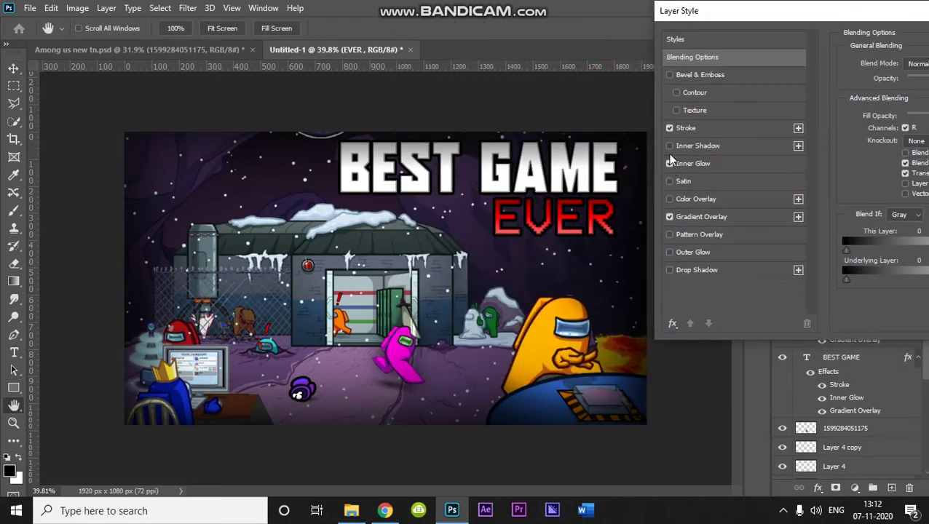
left_click(690, 129)
left_click(669, 128)
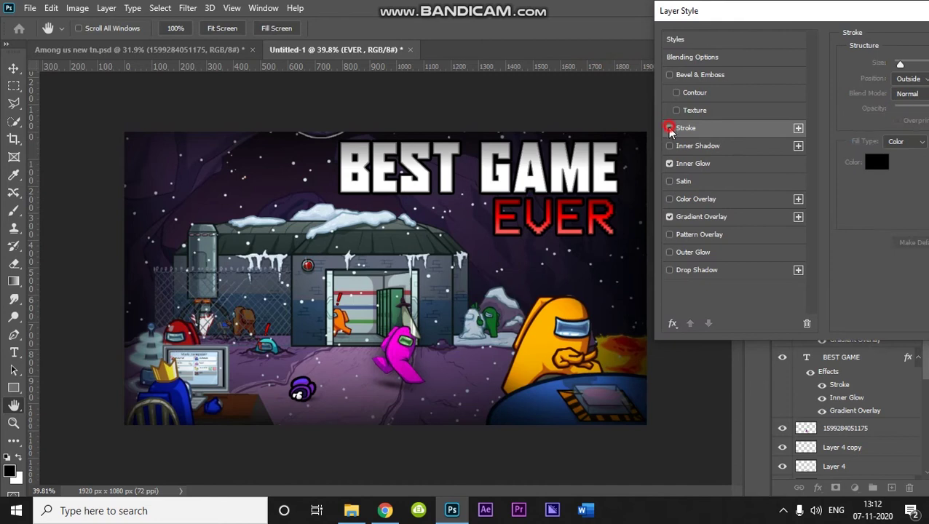
left_click(669, 128)
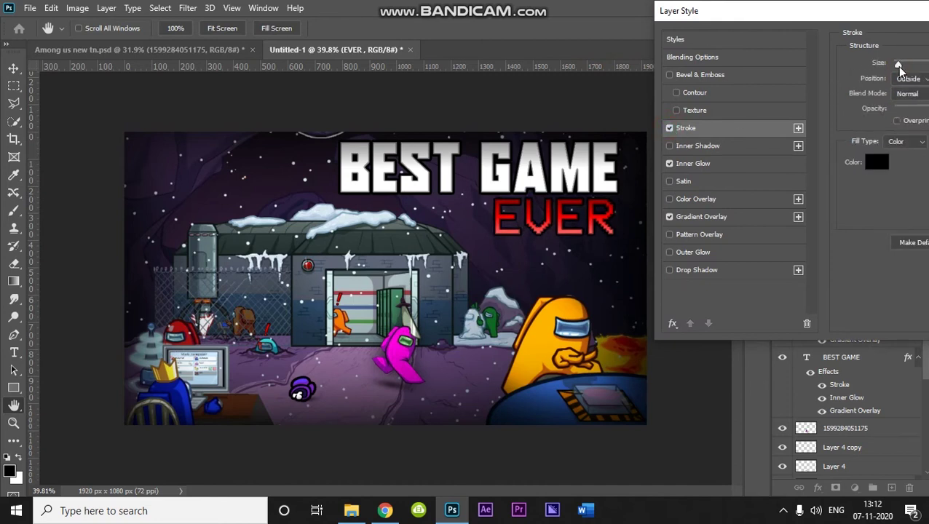
Step: Set the EVER layer's gradient overlay opacity to 34%, turn off its inner glow and apply the style
left_click(698, 221)
left_click_drag(879, 14, 835, 17)
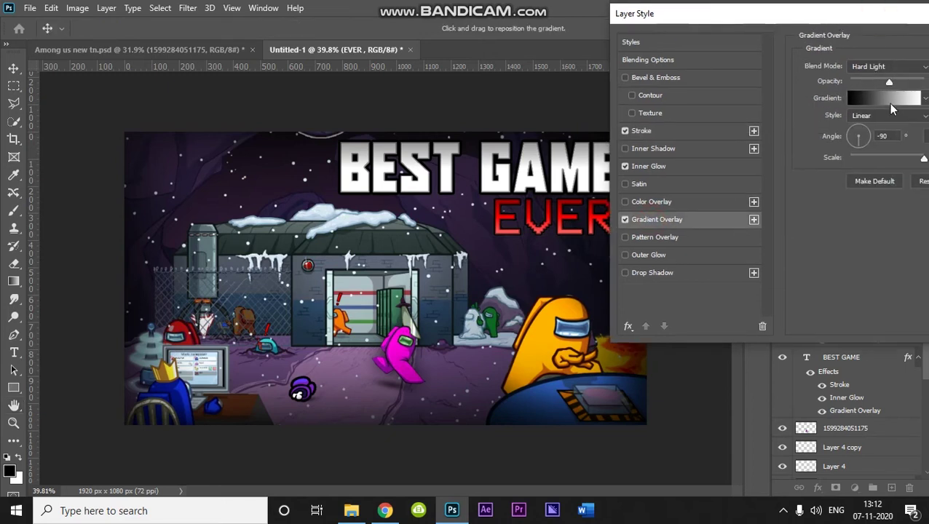
left_click_drag(889, 83, 873, 86)
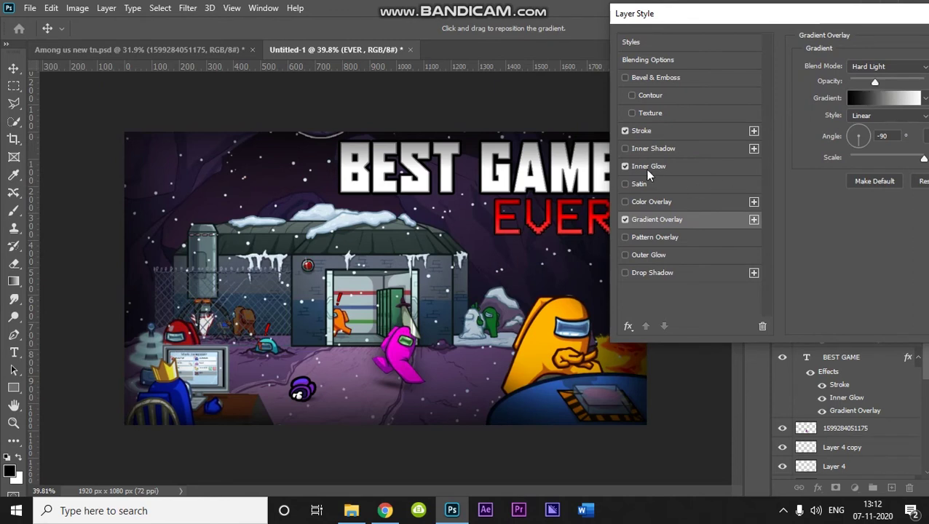
left_click(625, 167)
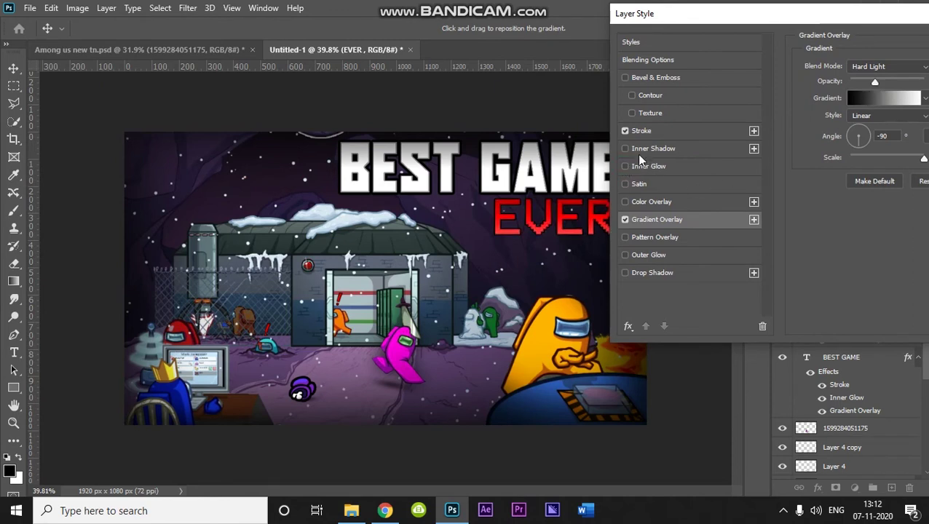
left_click(774, 13)
left_click_drag(775, 13, 354, 65)
left_click(670, 91)
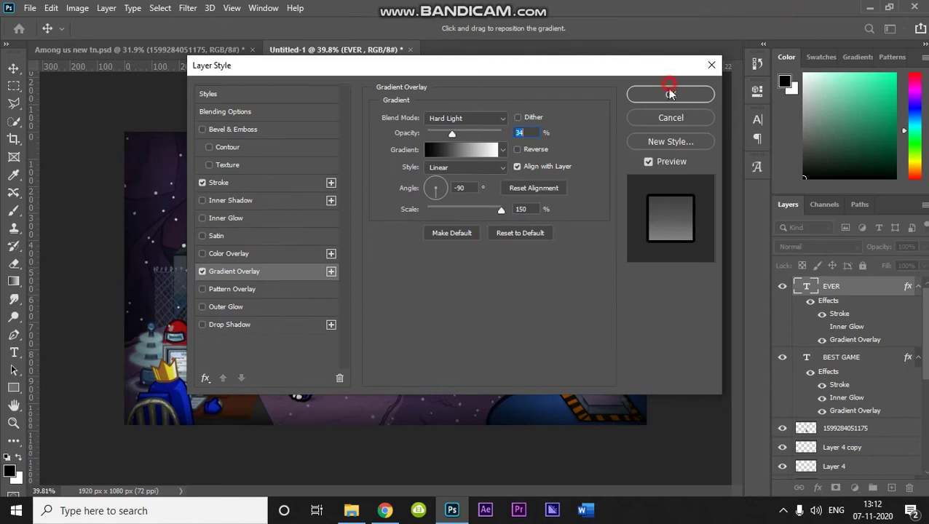
scroll(490, 195, "down", 4)
scroll(491, 223, "up", 2)
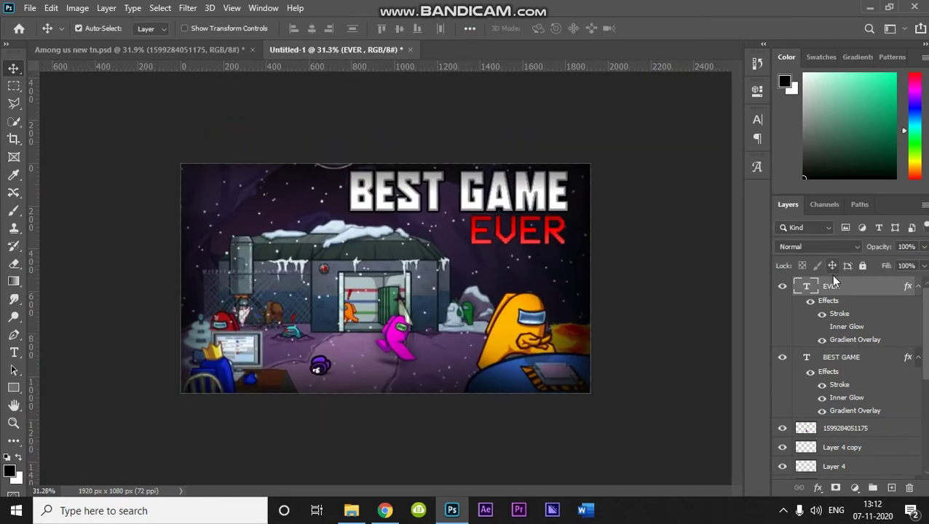
Step: Transform the EVER and BEST GAME layers together: enlarge them to about 113%, reposition them at the canvas's upper right, and slant them rightward
left_click(867, 360, "shift")
key("ctrl+t")
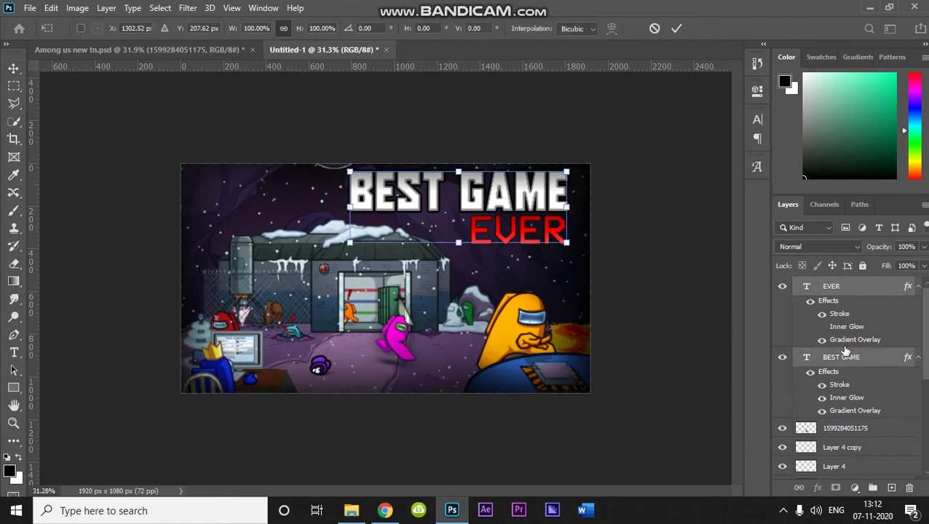
left_click_drag(350, 172, 322, 163)
left_click_drag(464, 203, 495, 216)
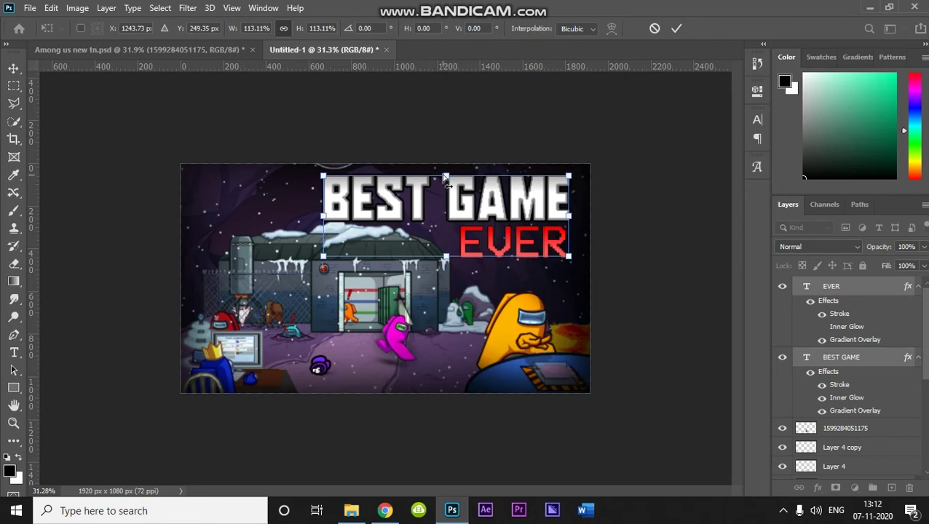
left_click_drag(447, 175, 459, 175)
key("Return")
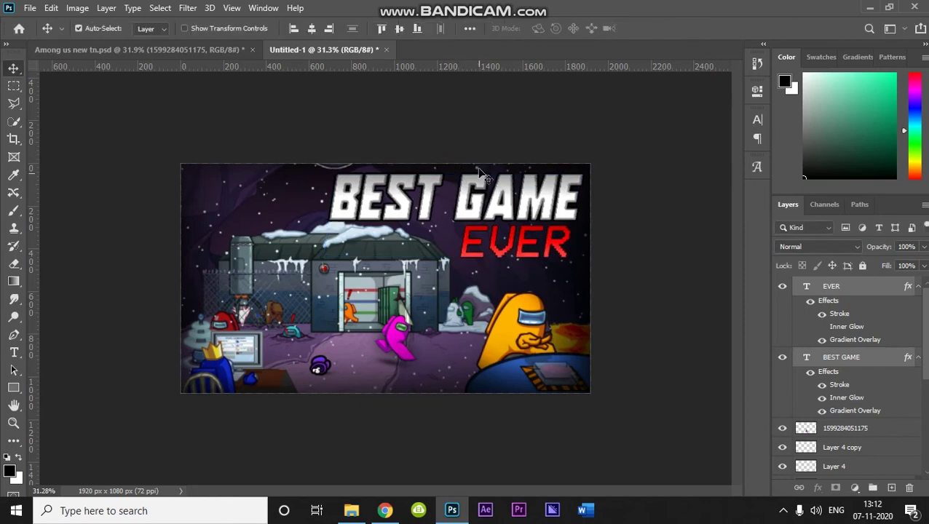
scroll(467, 191, "up", 5)
scroll(515, 184, "down", 5)
scroll(515, 183, "up", 4)
scroll(515, 184, "down", 4)
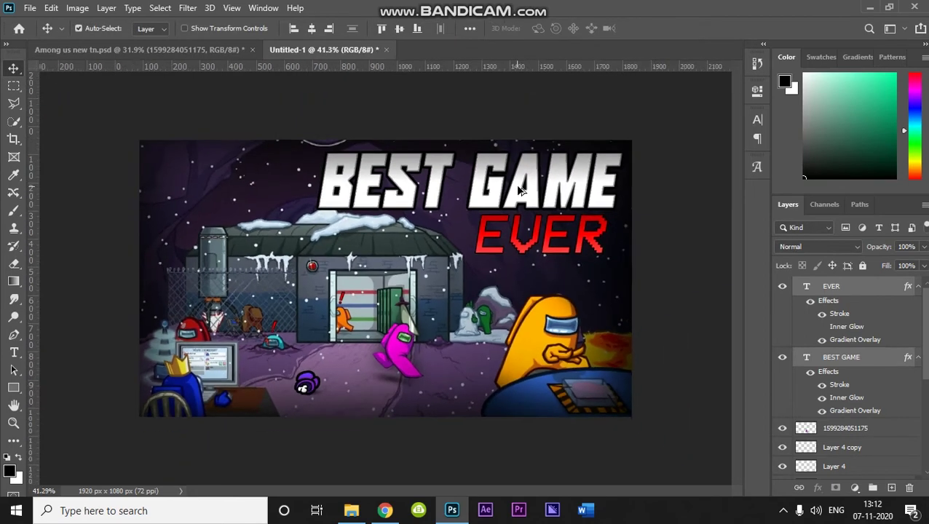
Step: Group the EVER and BEST GAME layers, and add a new layer above the group as a clipping mask
left_click(874, 489)
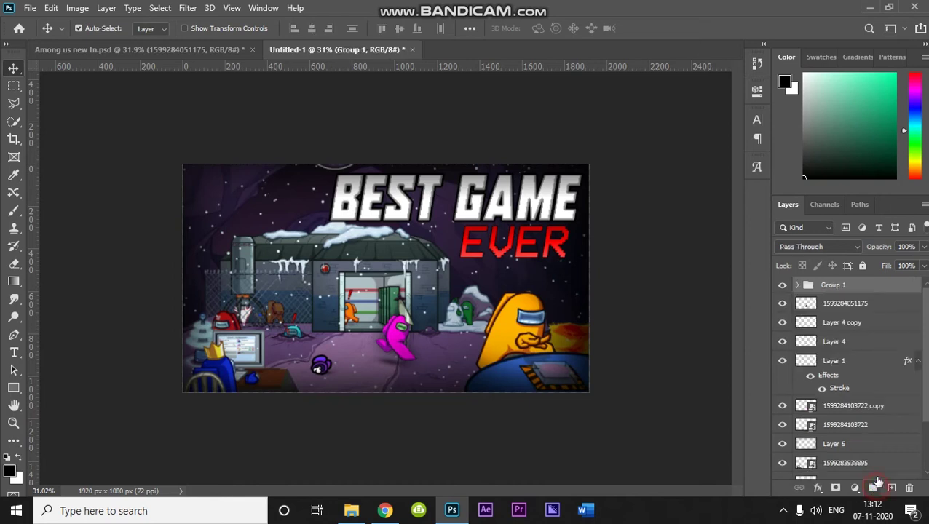
left_click(892, 488)
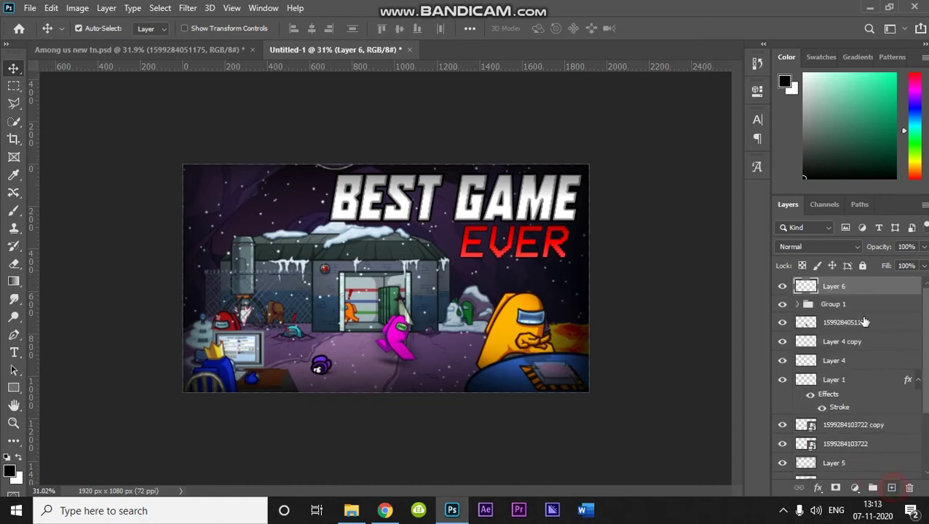
right_click(879, 289)
left_click(805, 262)
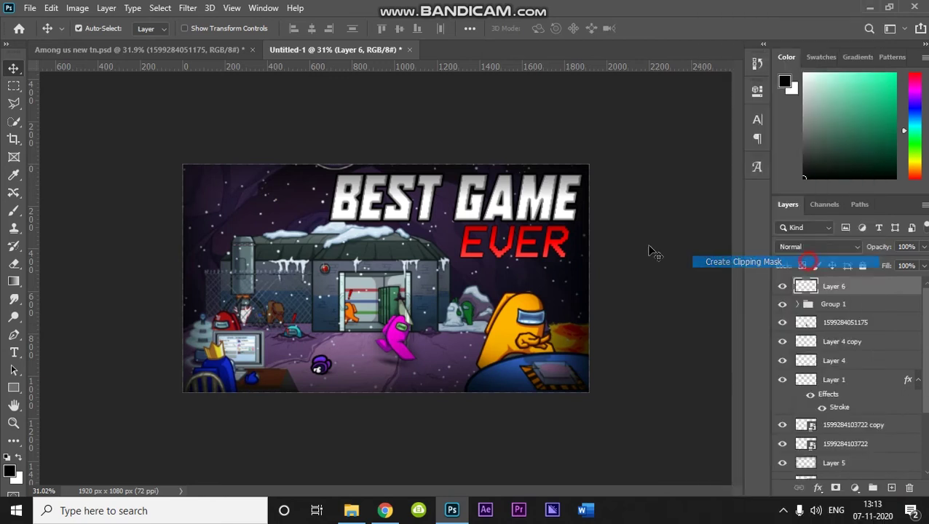
Step: Fill the clipped layer with a reversed Black, White radial gradient, bright around GAME and dark toward the title's outer edges
left_click(14, 281)
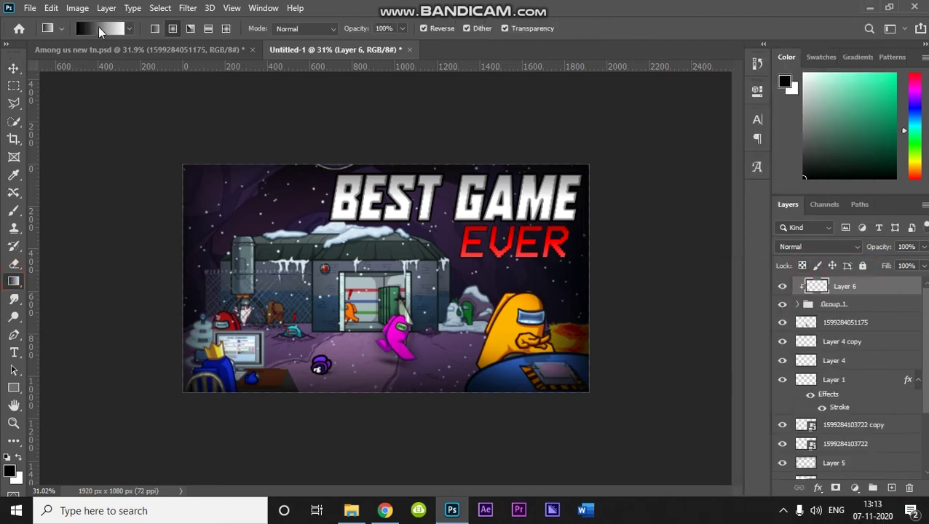
left_click(102, 28)
left_click(609, 181)
left_click(671, 202)
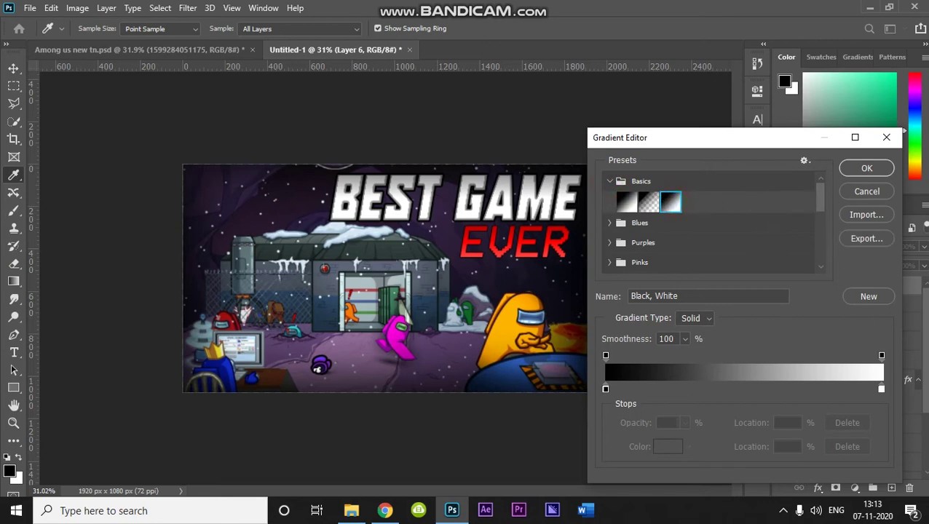
left_click(868, 170)
left_click(172, 29)
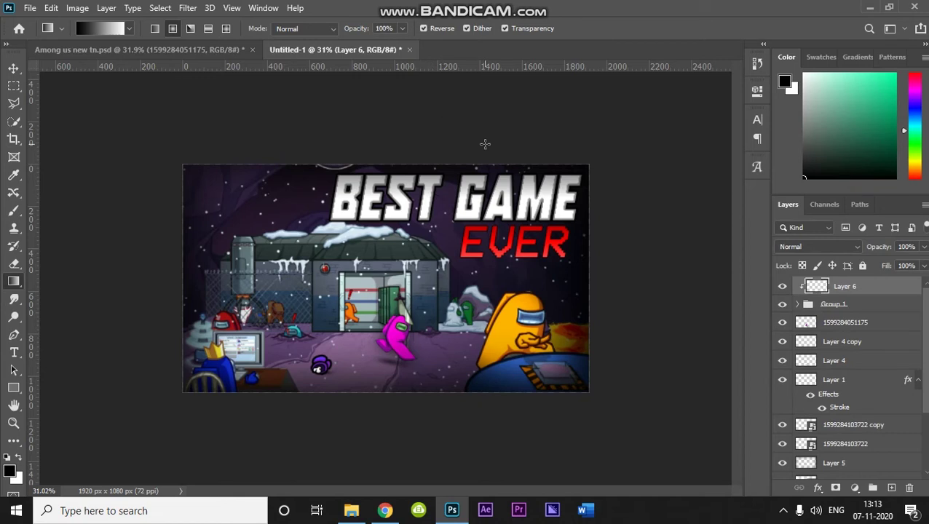
left_click_drag(464, 226, 627, 141)
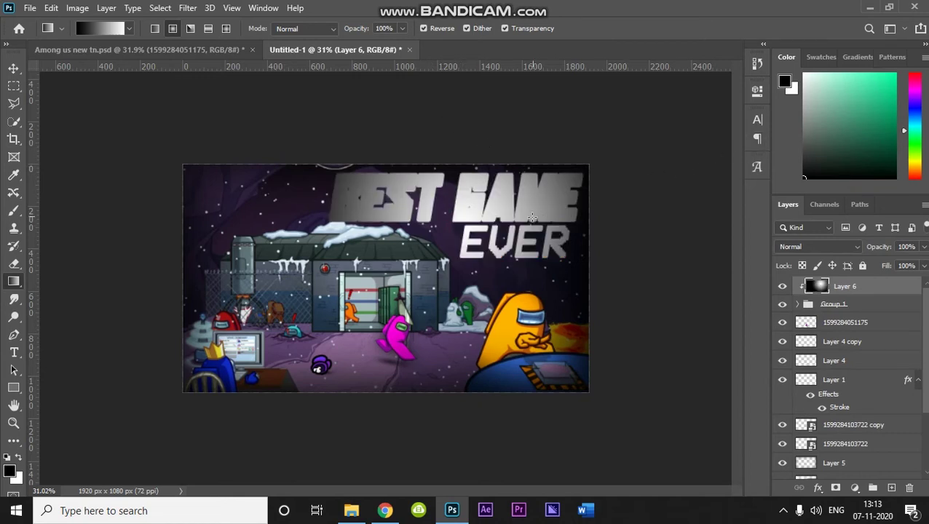
key("ctrl+z")
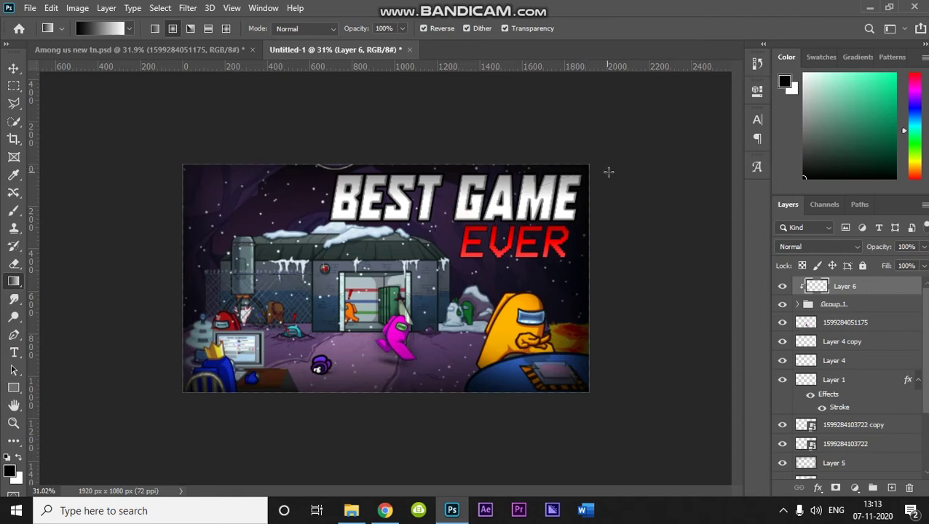
key("ctrl+shift+z")
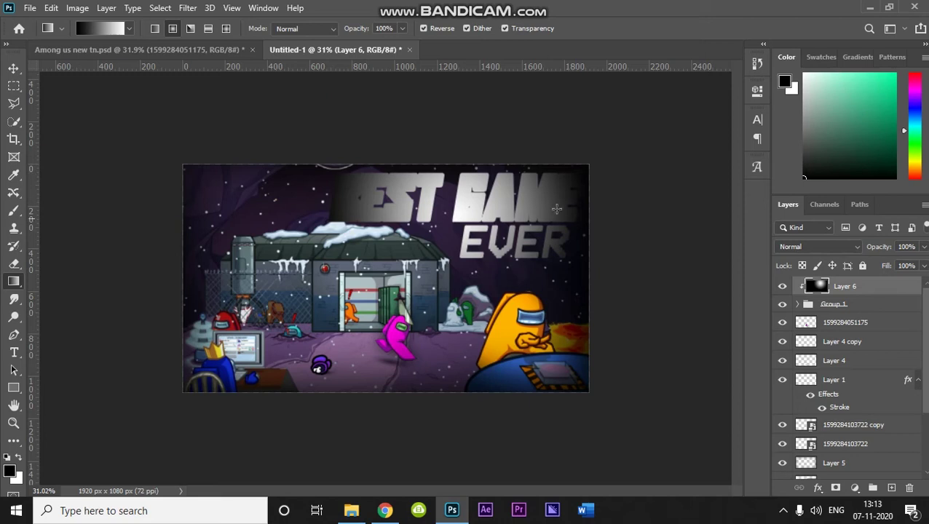
Step: Set the clipped gradient layer's blend mode to Overlay and its fill to 65%
left_click(801, 247)
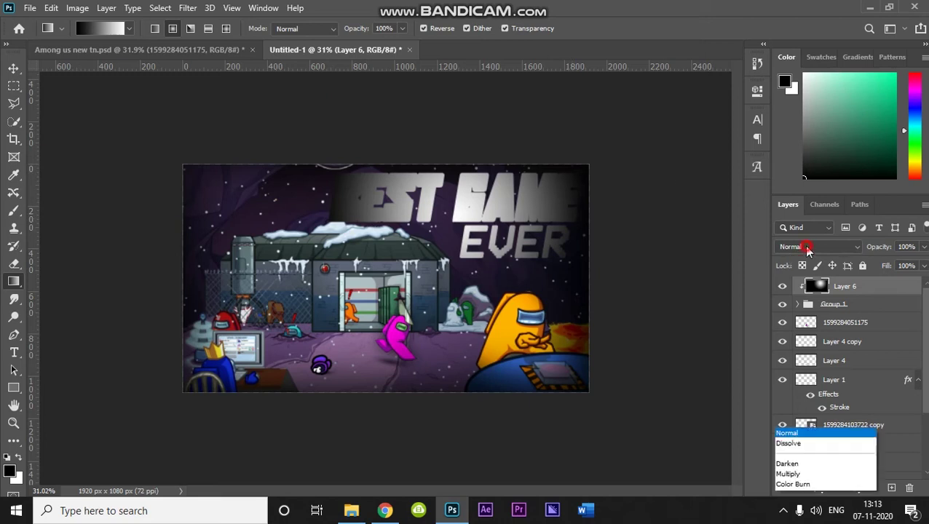
left_click(792, 321)
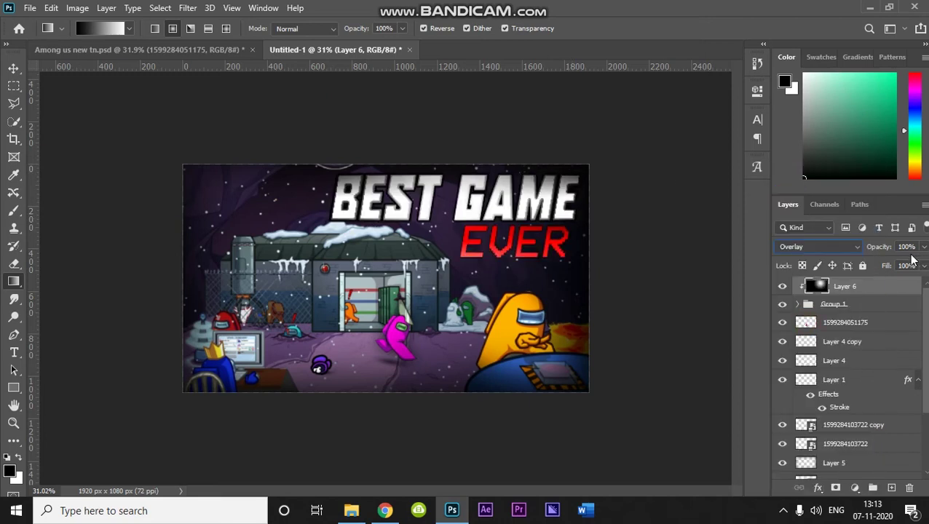
left_click_drag(925, 267, 896, 284)
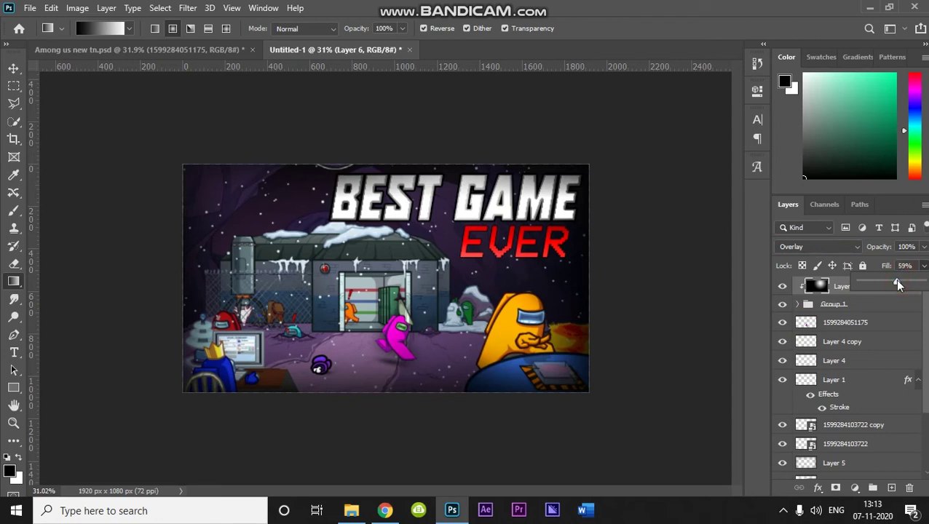
left_click(906, 265)
type("65")
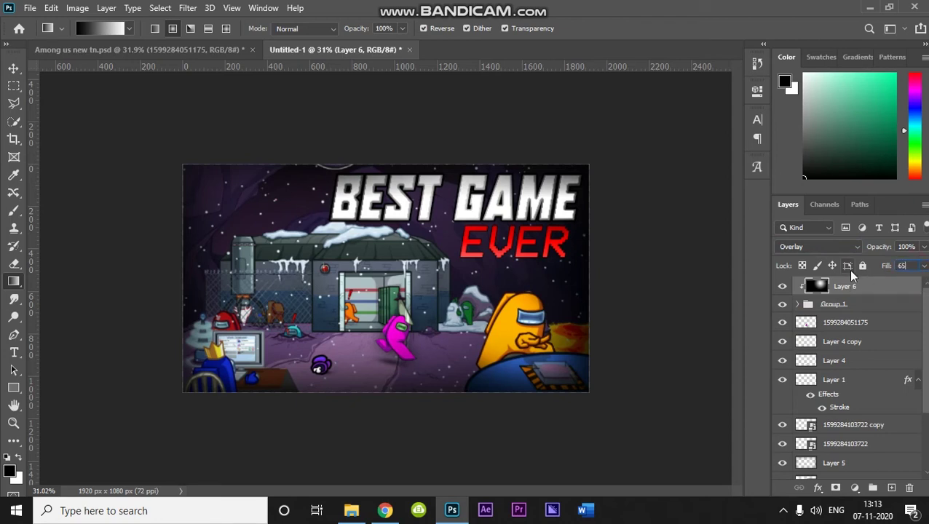
left_click(14, 68)
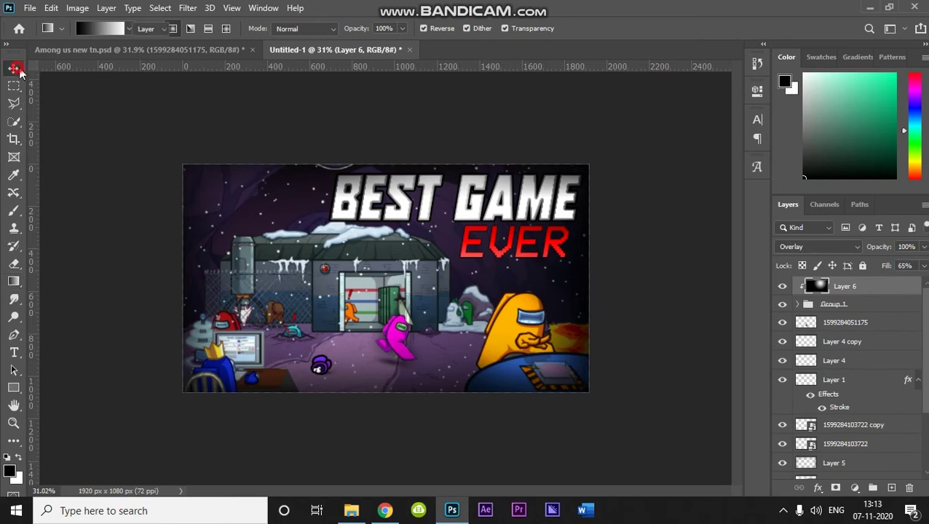
key("ctrl+0")
key("ctrl+minus")
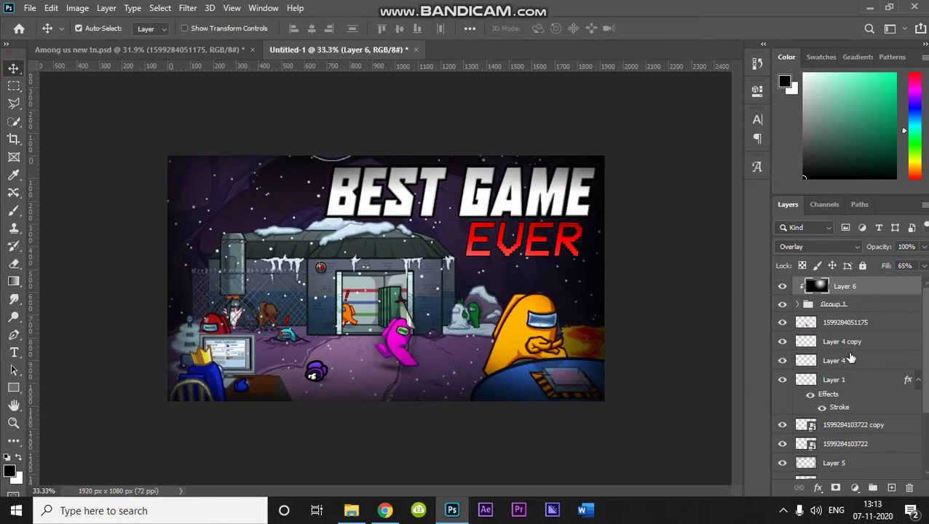
Step: Add a new layer above the clipped gradient layer and clip it to the title group
left_click(892, 487)
right_click(893, 288)
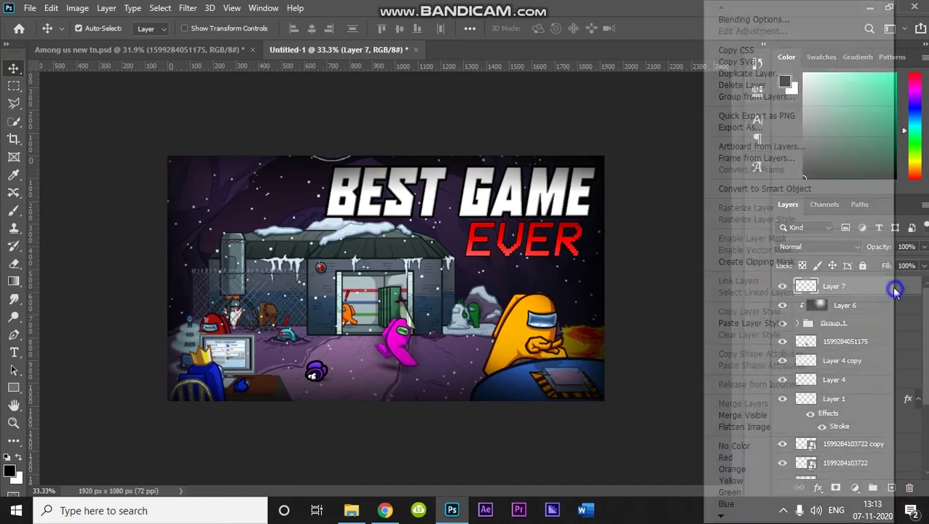
left_click(824, 262)
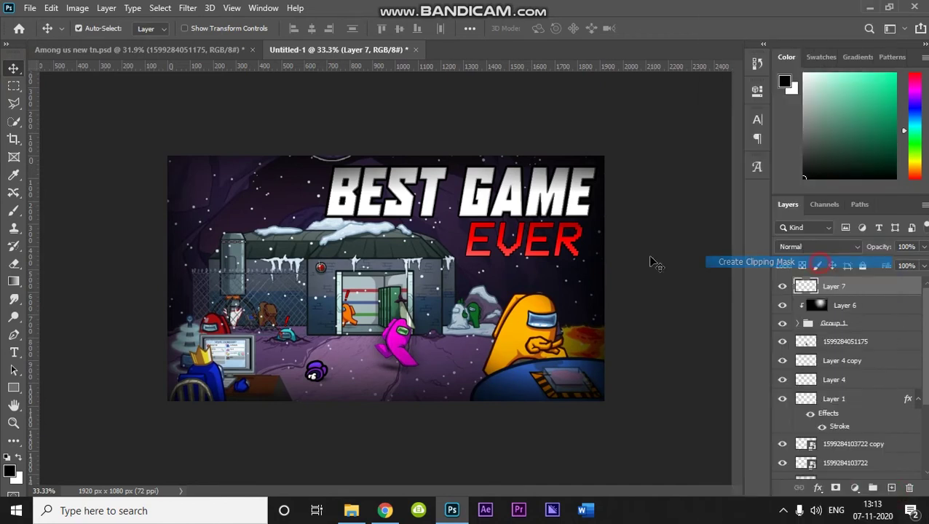
Step: Paint a soft white spot over the title around the G of GAME with a 930 px brush
left_click(13, 211)
left_click(10, 470)
left_click_drag(619, 235, 570, 110)
left_click(878, 106)
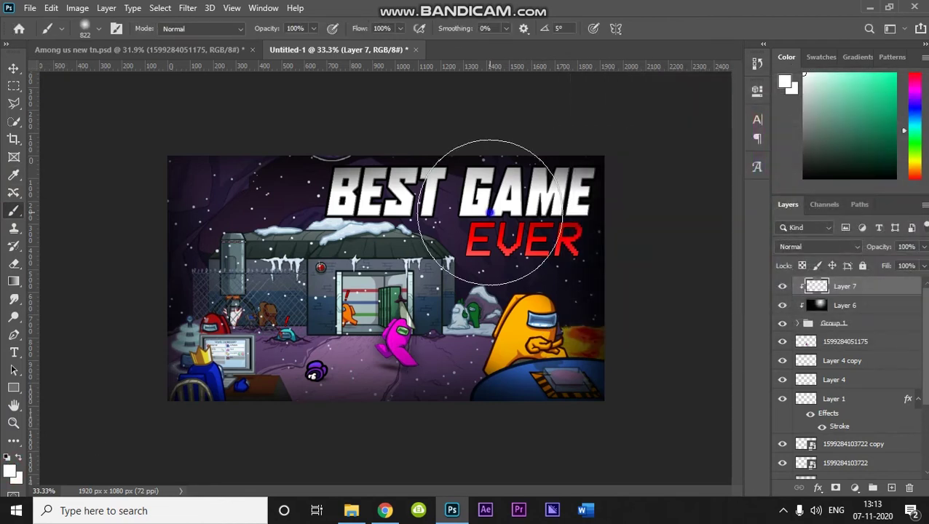
right_click(499, 180)
left_click(551, 149)
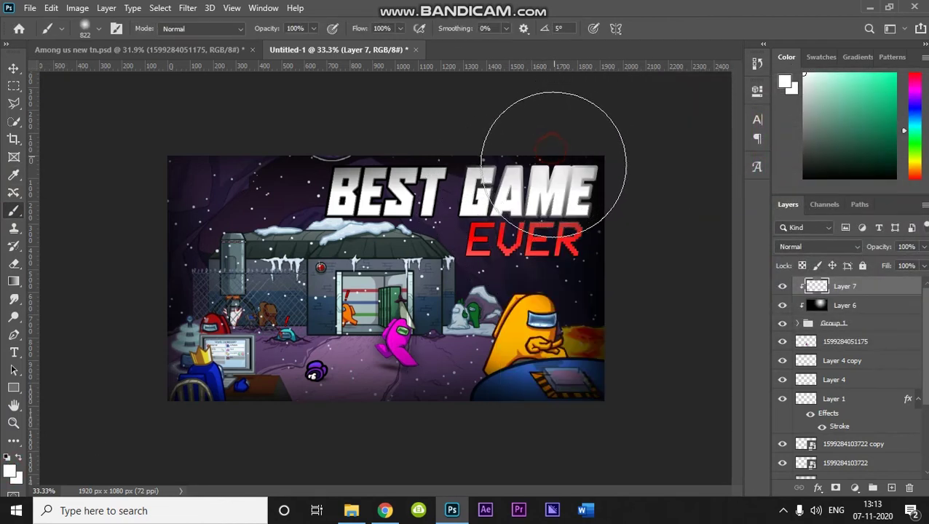
mouse_move(459, 202)
left_mouse_down()
mouse_move(626, 205)
mouse_move(443, 214)
left_mouse_up()
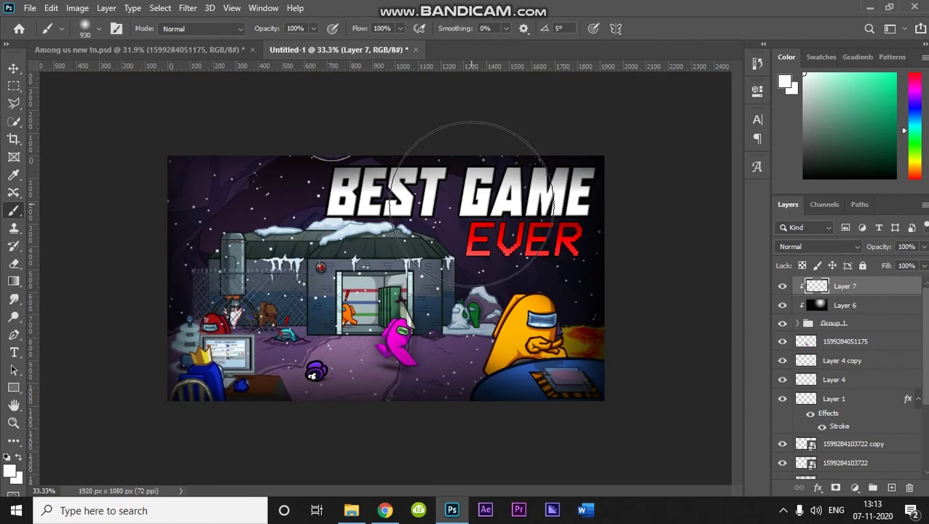
left_click(472, 204)
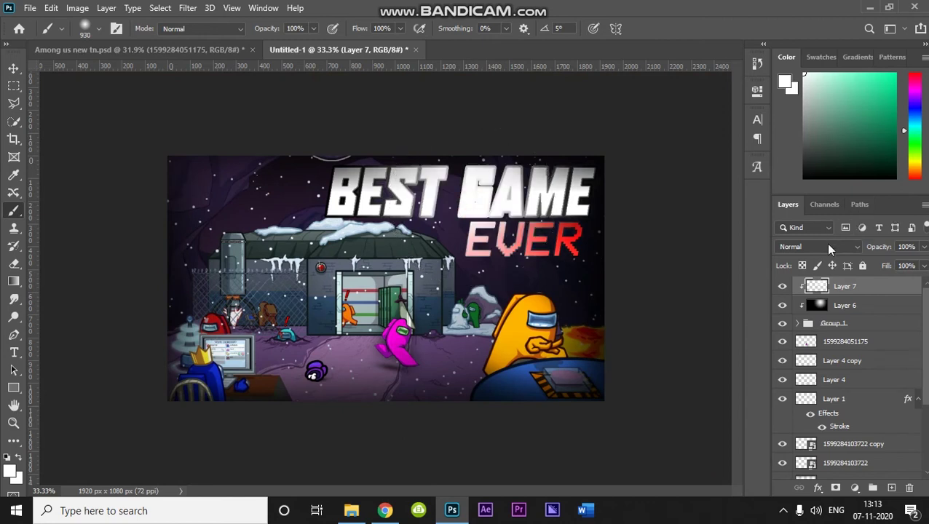
Step: Set the white spot layer's blend mode to Soft Light and its fill to 75%
left_click(828, 246)
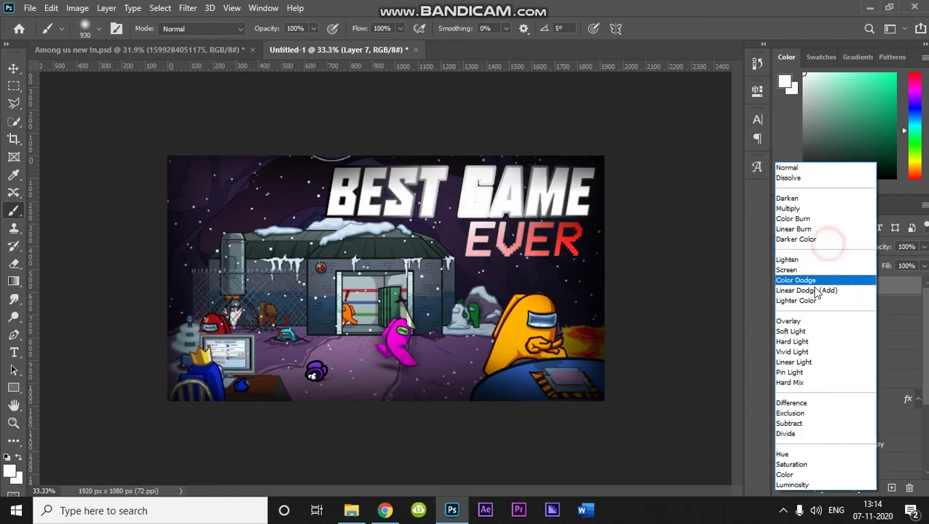
left_click(814, 334)
left_click(825, 247)
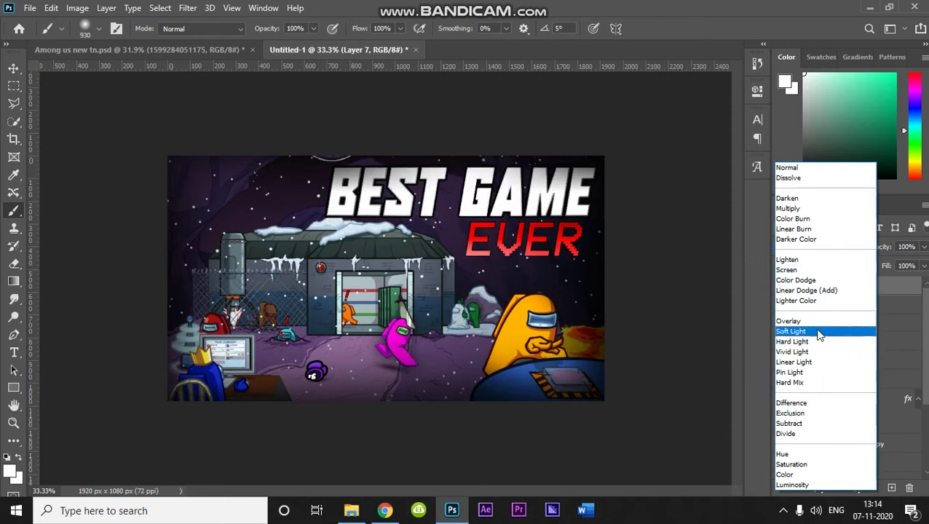
left_click(810, 332)
left_click(911, 266)
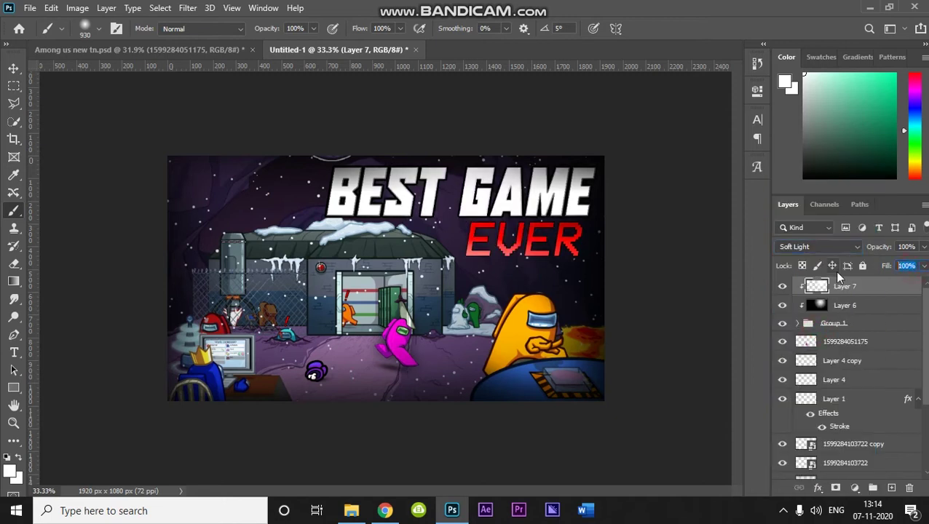
type("75")
key("Return")
left_click(14, 68)
scroll(386, 408, "down", 3)
scroll(466, 233, "up", 4)
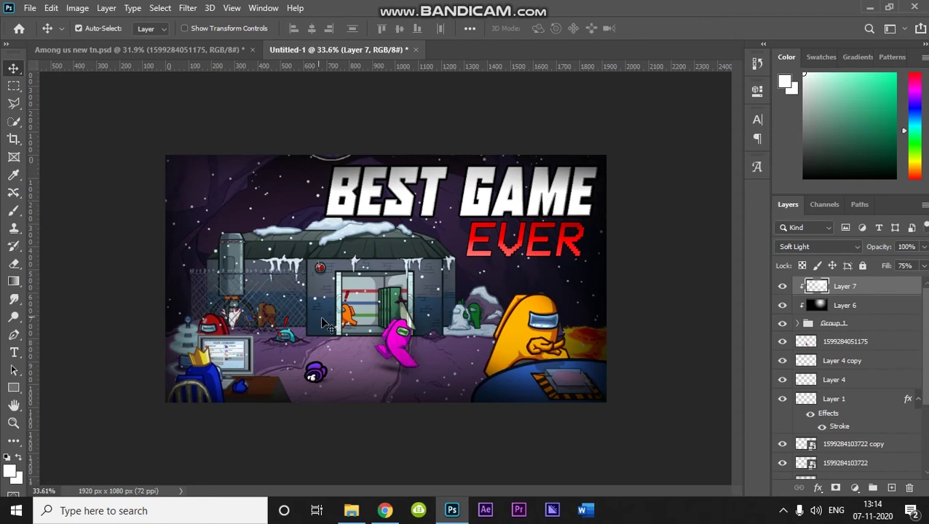
left_click(357, 504)
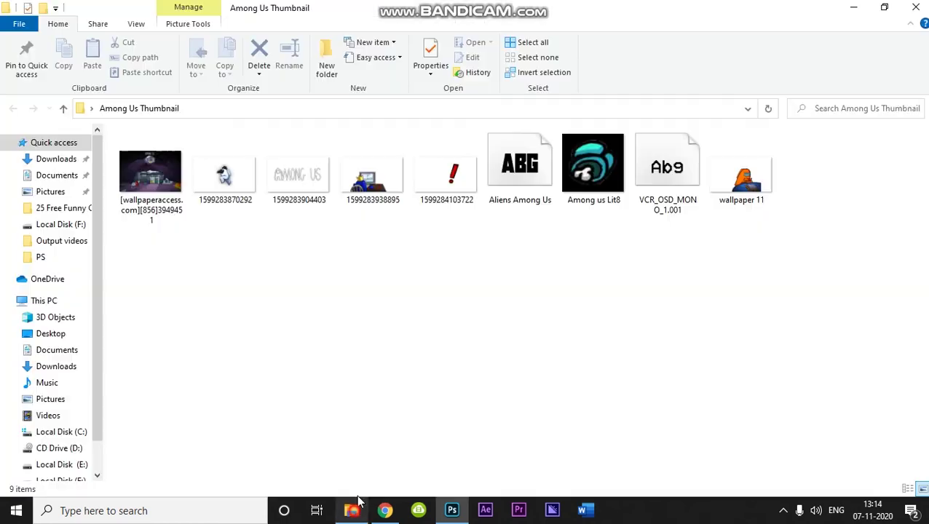
left_click_drag(224, 184, 309, 194)
left_click_drag(430, 279, 342, 174)
left_click_drag(151, 92, 248, 145)
left_click_drag(371, 235, 341, 225)
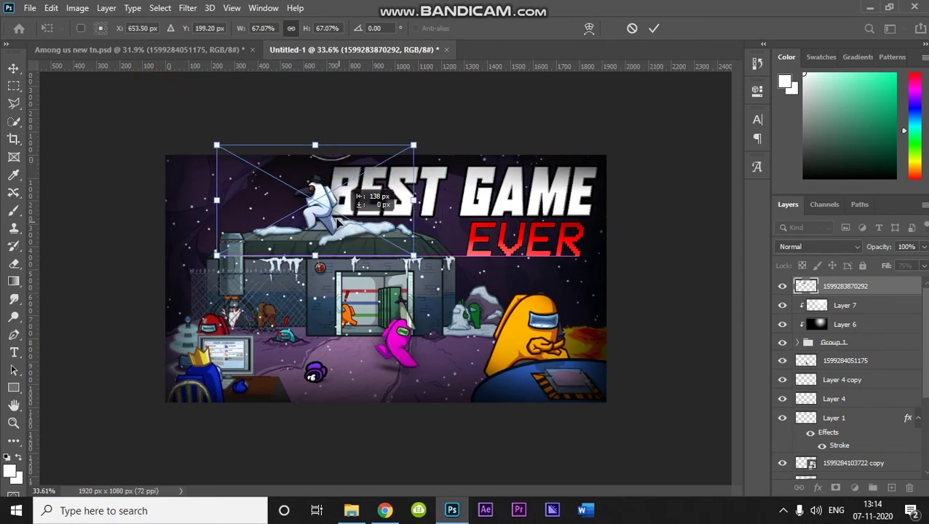
left_click_drag(438, 142, 439, 153)
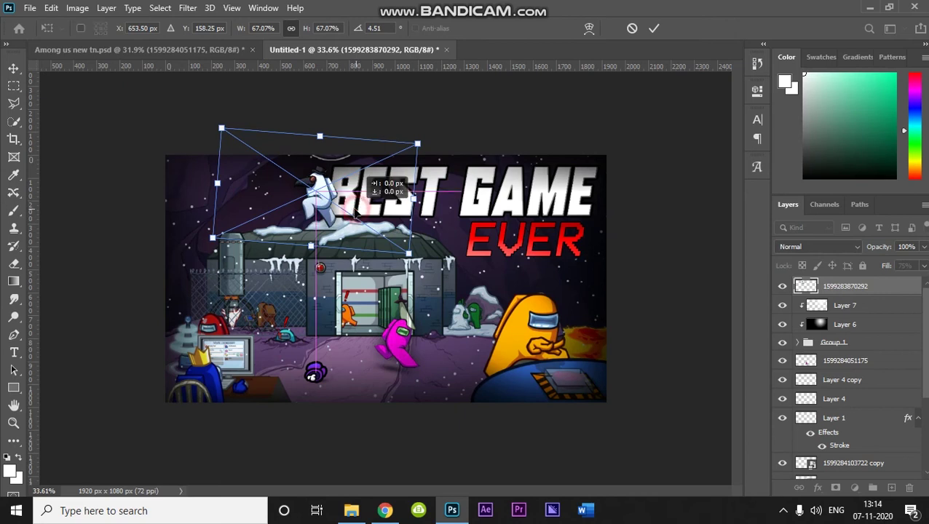
left_click_drag(224, 130, 278, 167)
left_click_drag(375, 219, 321, 201)
key("Return")
scroll(315, 196, "up", 2)
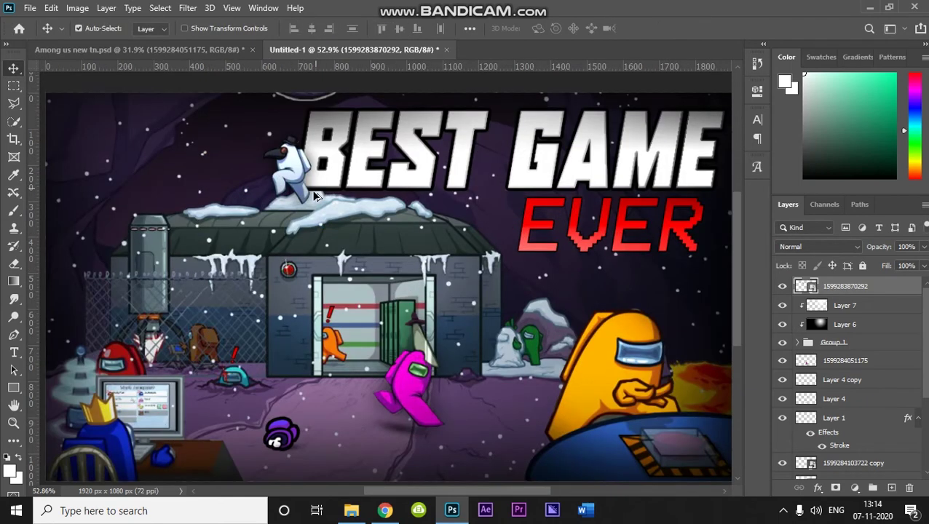
scroll(314, 195, "down", 3)
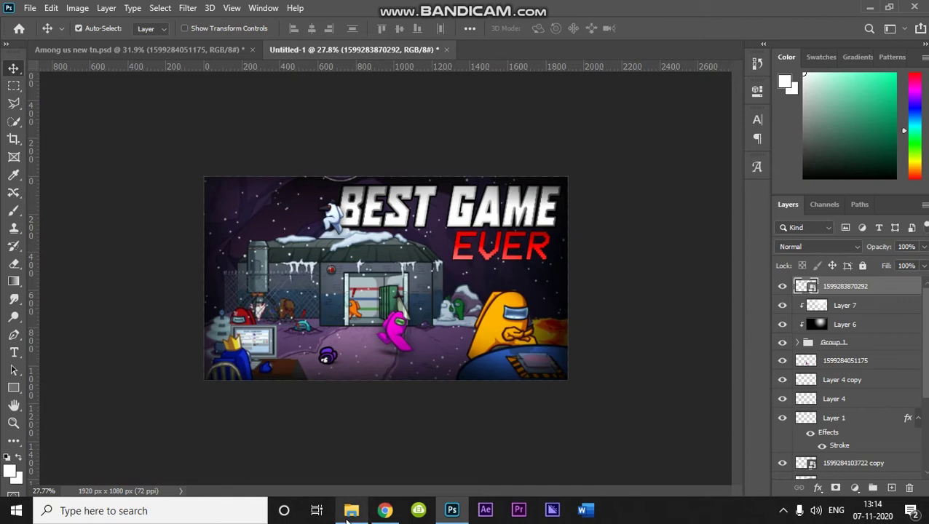
left_click(347, 514)
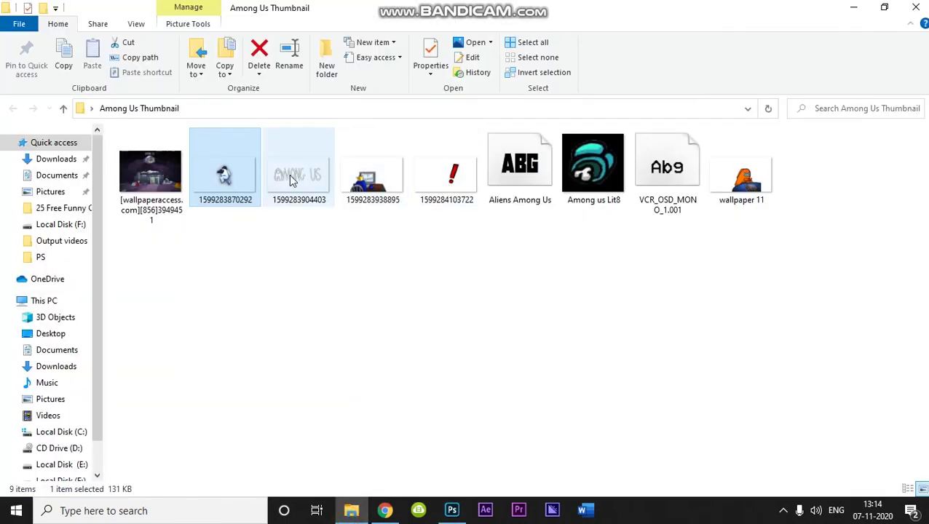
left_click(315, 180)
left_click_drag(315, 181, 431, 304)
left_click_drag(483, 332, 269, 212)
key("Return")
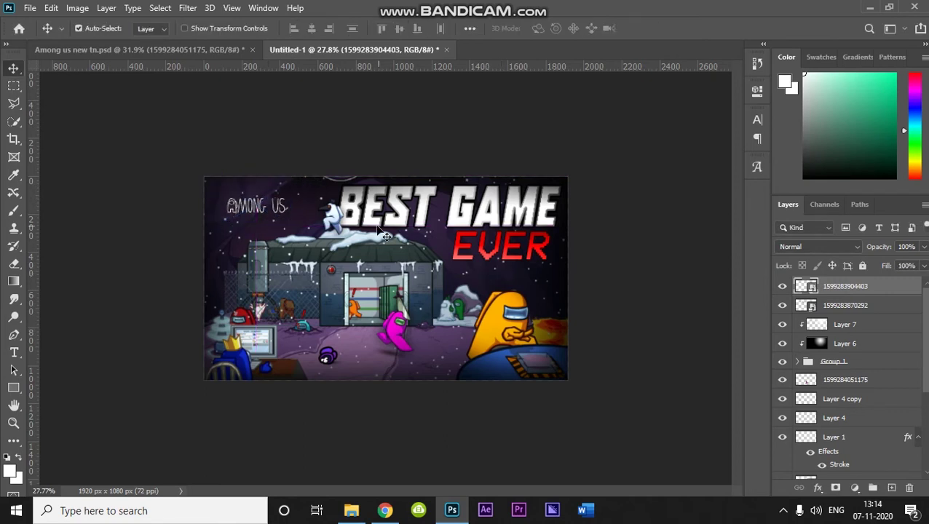
scroll(412, 229, "up", 4)
scroll(416, 227, "down", 5)
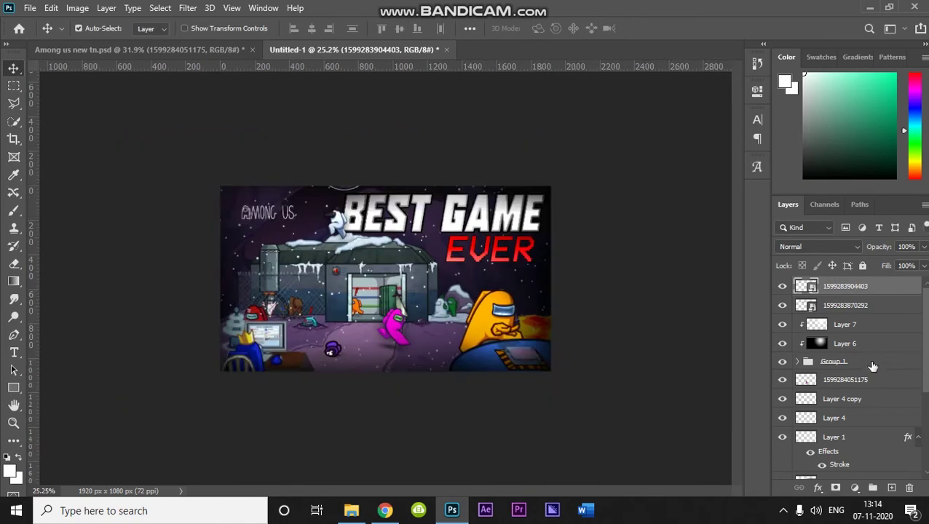
Step: Add a new layer directly below the title group and choose the Brush tool
left_click(867, 380)
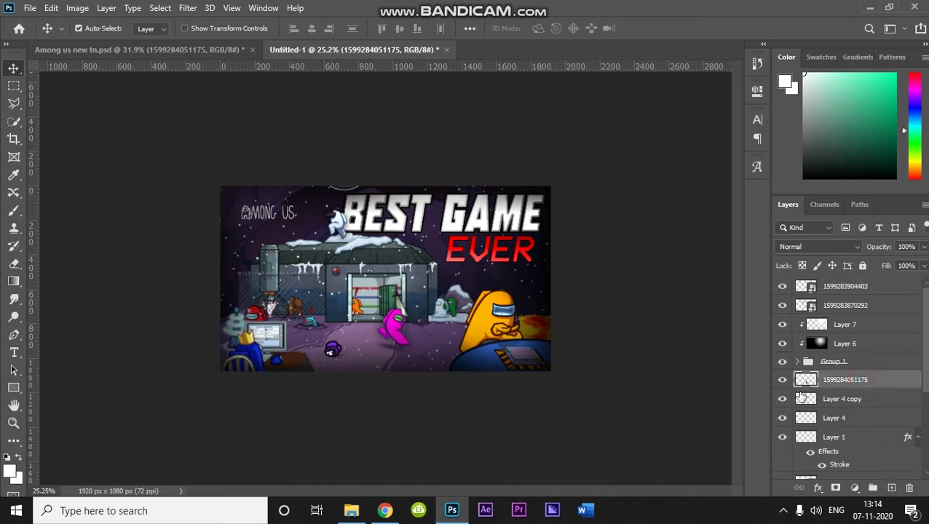
left_click(836, 362)
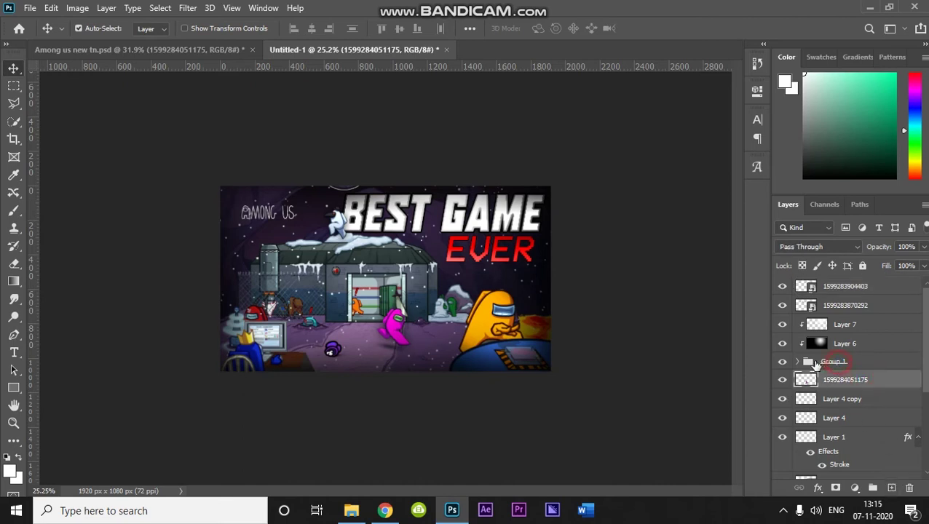
left_click(858, 382)
left_click(893, 488)
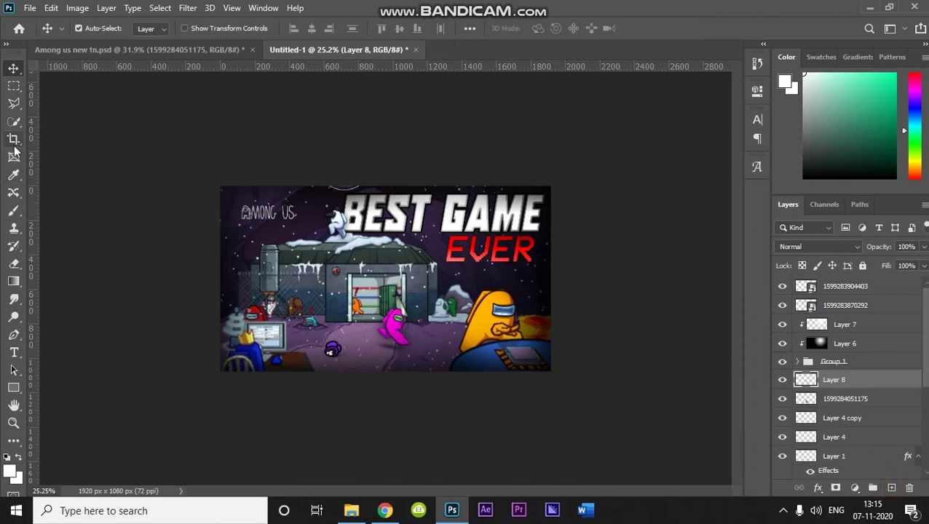
left_click(13, 211)
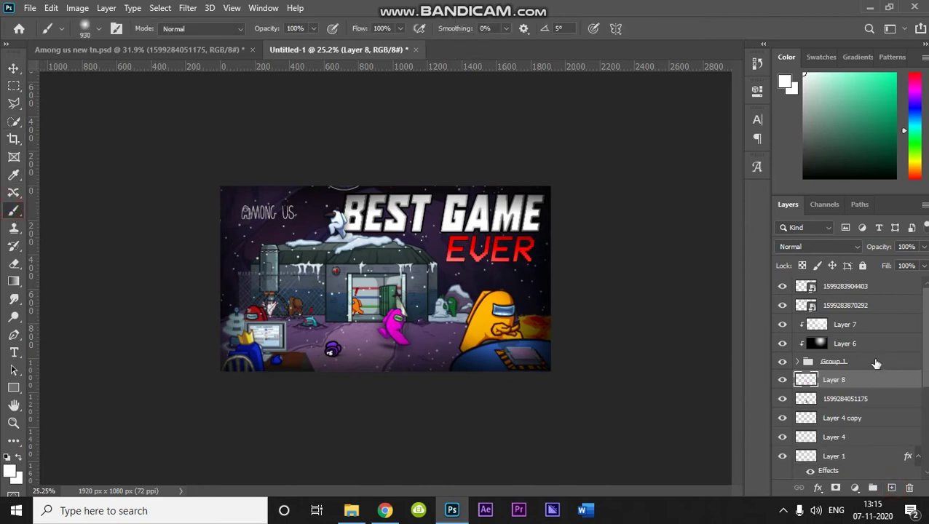
Step: Add a black Hard Light drop shadow to BEST GAME: opacity 100%, angle 90°, distance 10 px, spread 30%, size 35 px
left_click(799, 363)
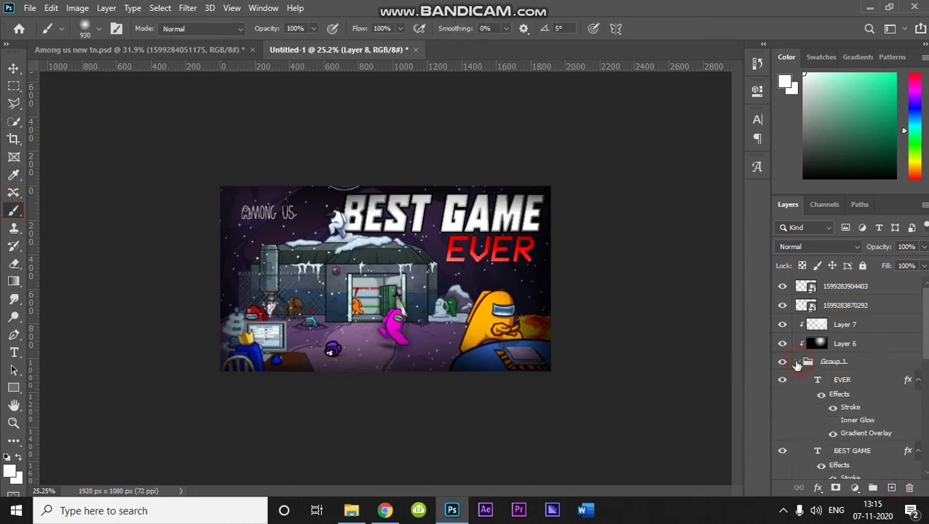
double_click(879, 379)
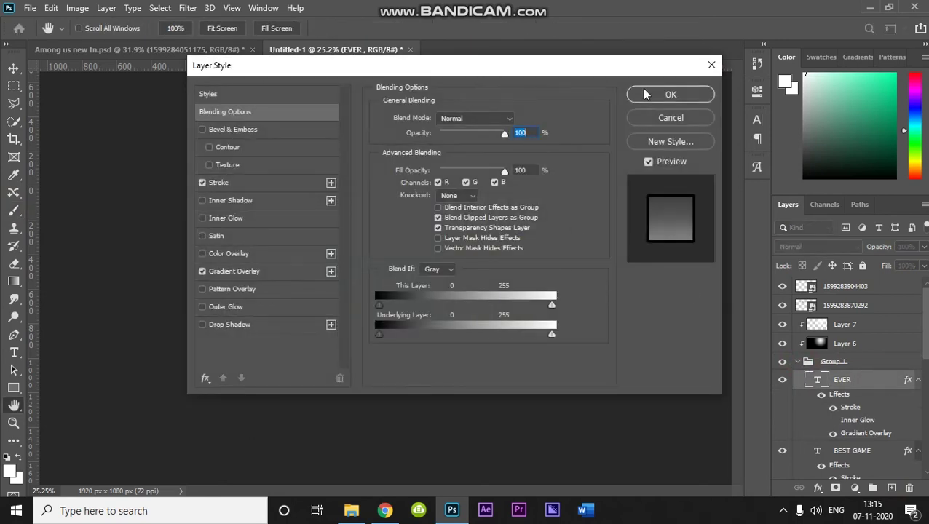
left_click(711, 64)
scroll(874, 365, "down", 3)
double_click(887, 355)
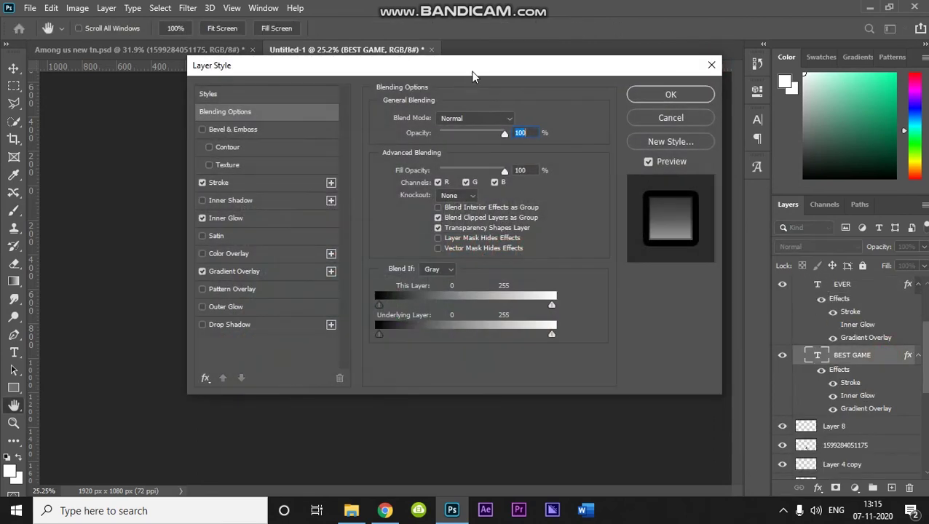
left_click_drag(477, 67, 925, 112)
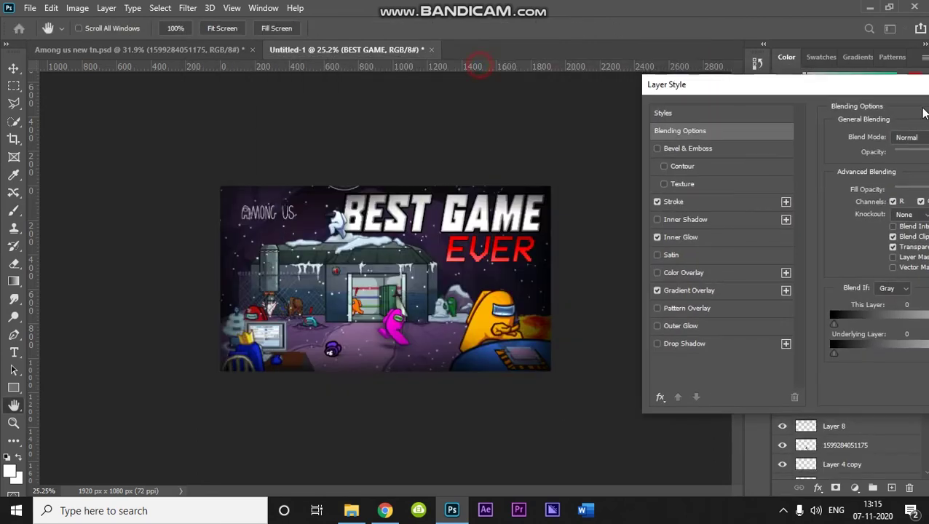
left_click(677, 344)
left_click_drag(809, 89, 327, 65)
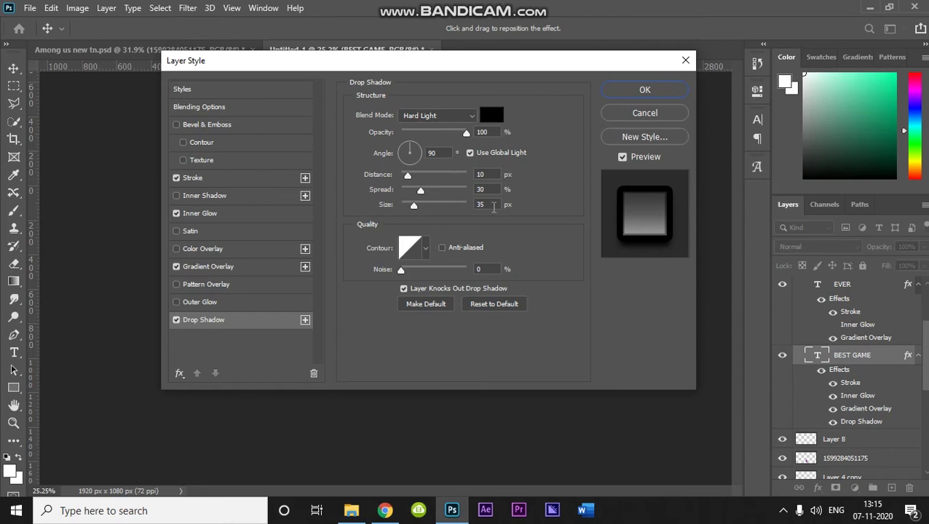
left_click(649, 93)
scroll(520, 189, "up", 5)
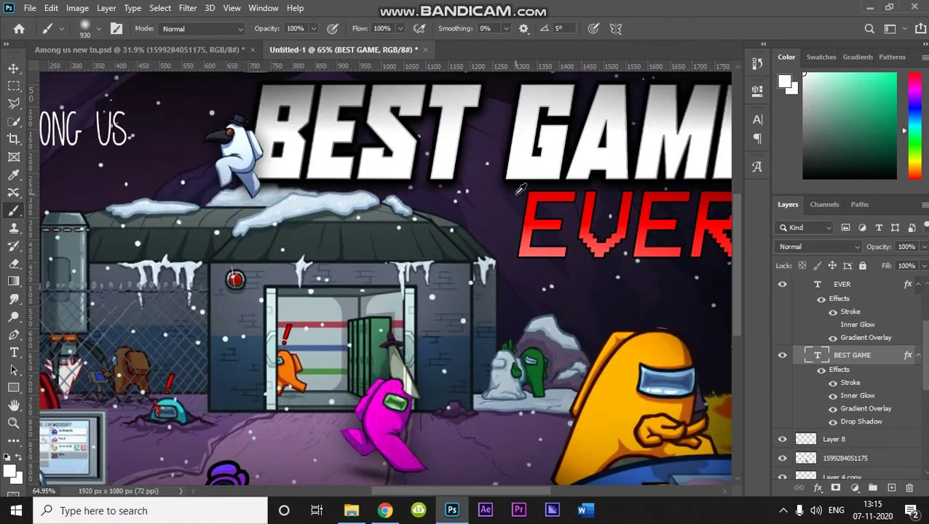
scroll(521, 189, "down", 3)
scroll(521, 197, "down", 2)
Step: Paint soft black shading behind the title on the empty layer below the group, using a 597 px brush
scroll(867, 350, "up", 3)
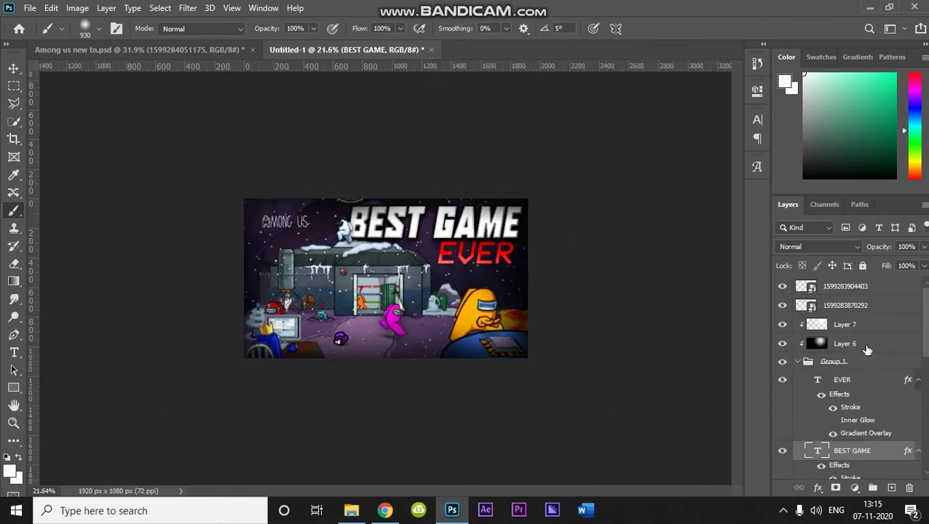
left_click(798, 362)
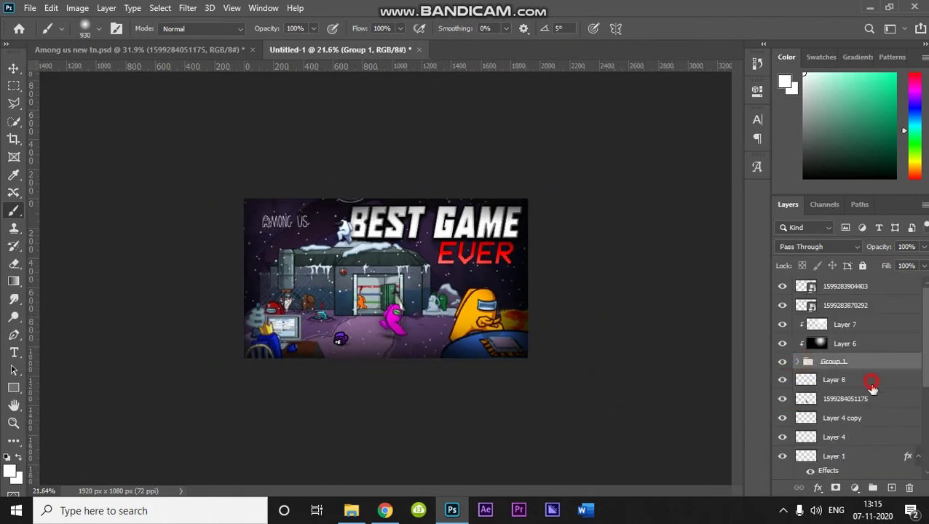
left_click(872, 384)
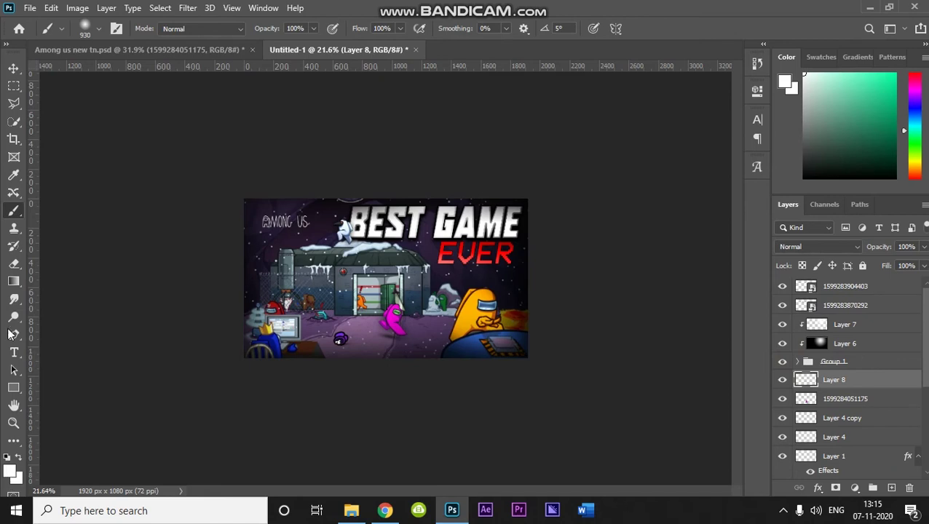
left_click(9, 472)
left_click_drag(690, 207, 469, 376)
left_click(882, 106)
key("b")
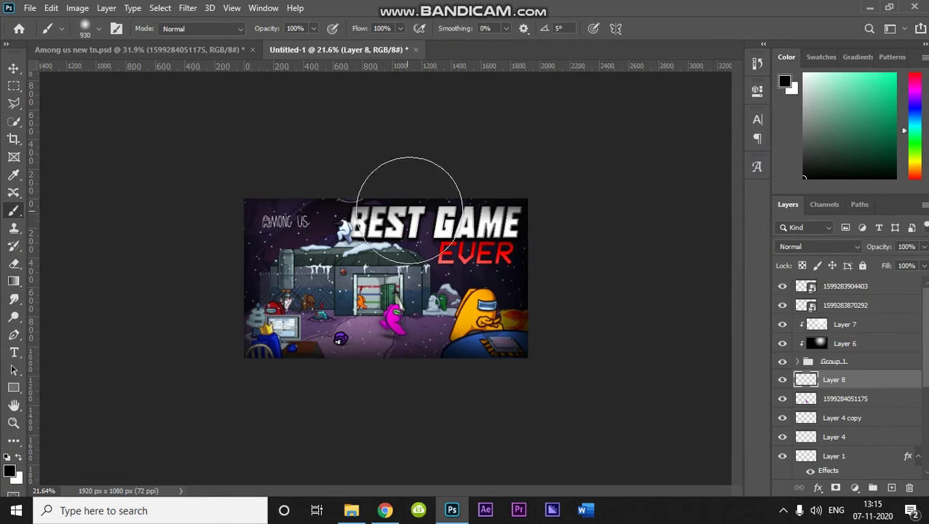
left_click_drag(400, 216, 376, 213)
scroll(378, 196, "up", 10)
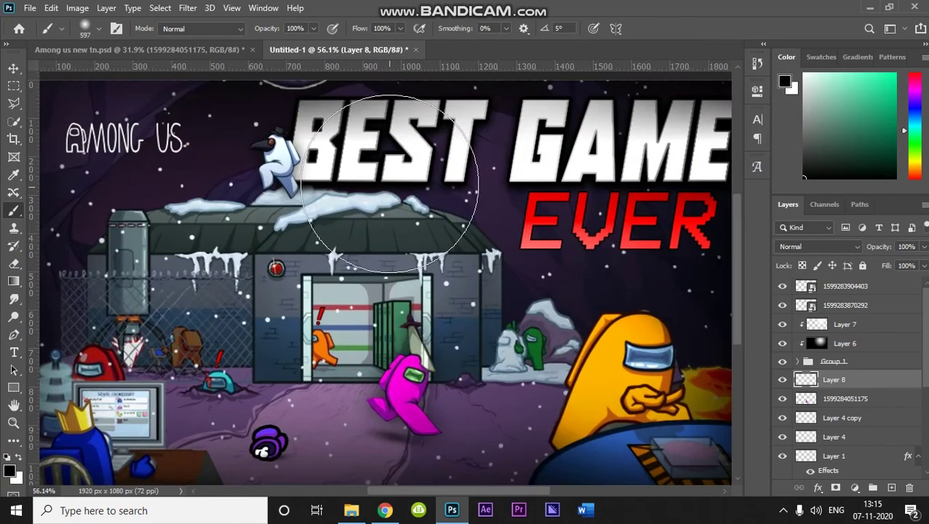
left_click_drag(427, 181, 397, 253)
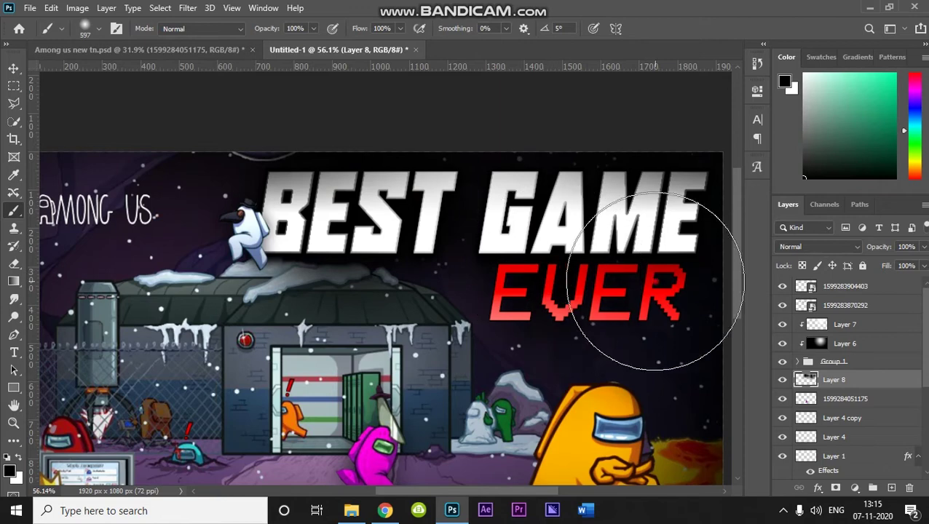
scroll(730, 246, "down", 3)
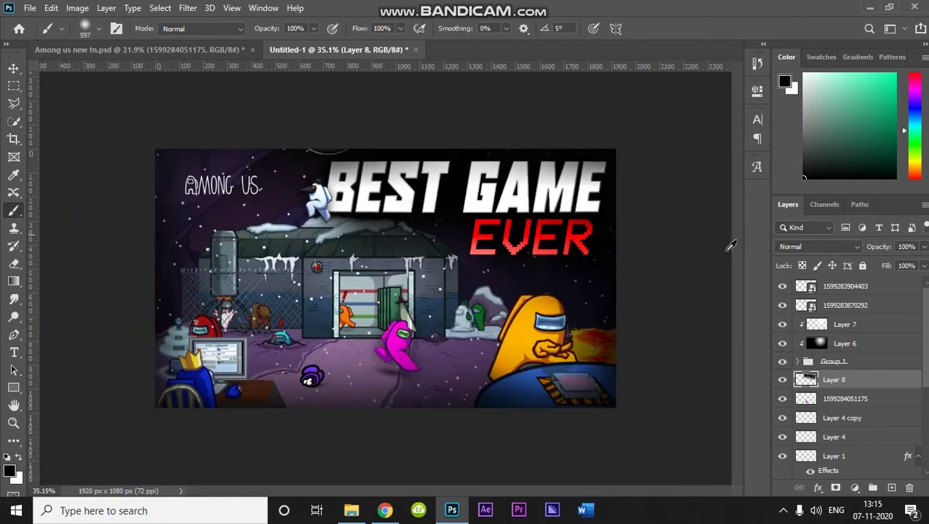
Step: Set the painted title-shading layer to Hard Light blending with a 65% fill
left_click(823, 249)
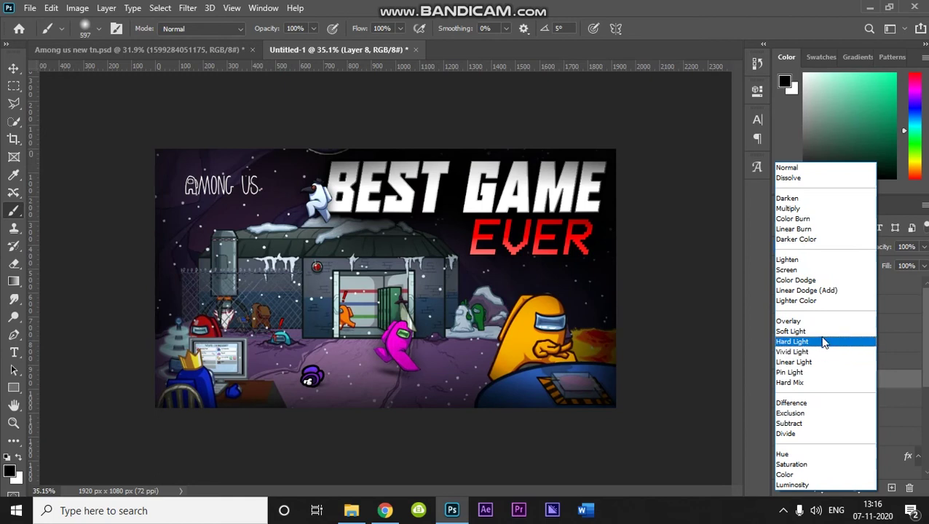
left_click(824, 342)
type("45")
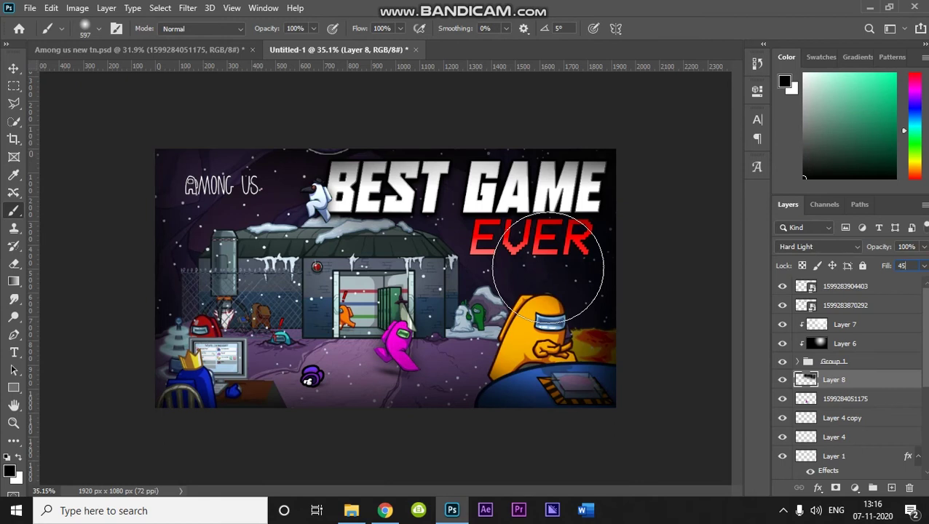
key("BackSpace")
key("BackSpace")
type("65")
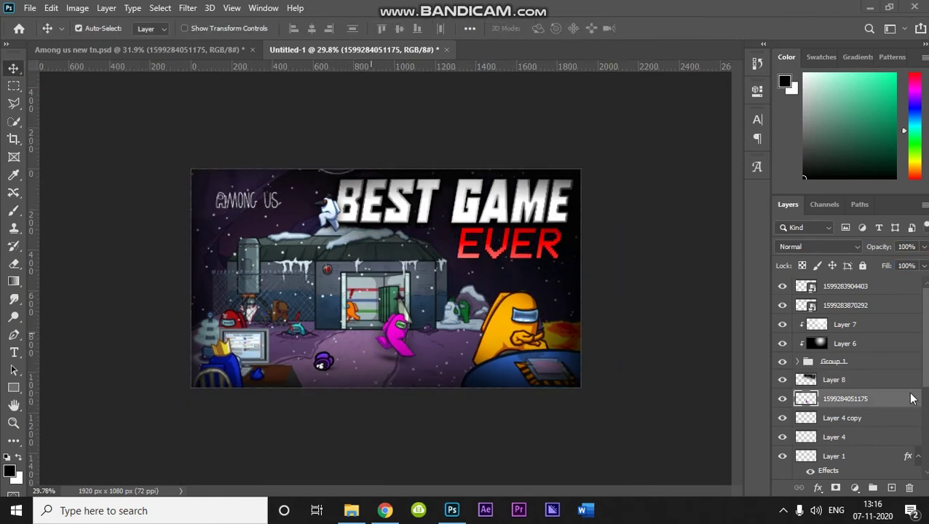
left_click(873, 399)
left_click(783, 399)
left_click(783, 400)
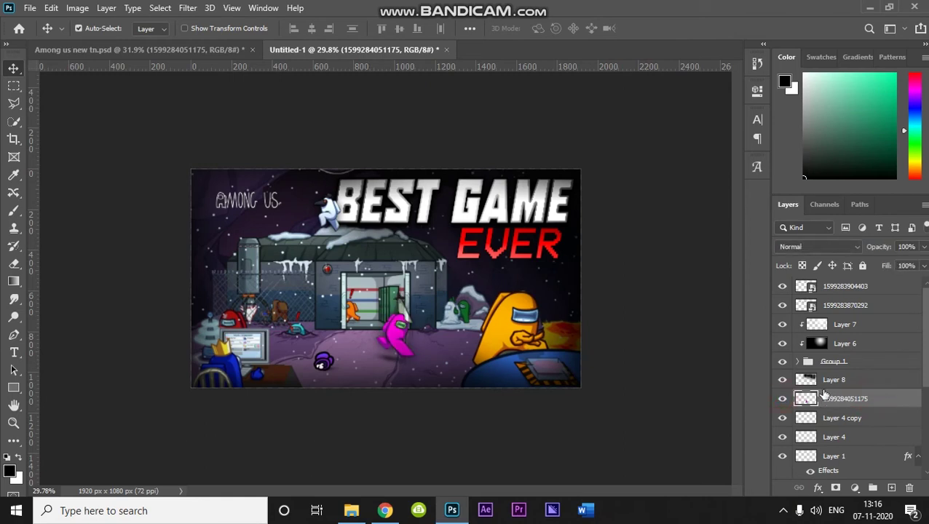
left_click(784, 380)
left_click(783, 380)
left_click(784, 380)
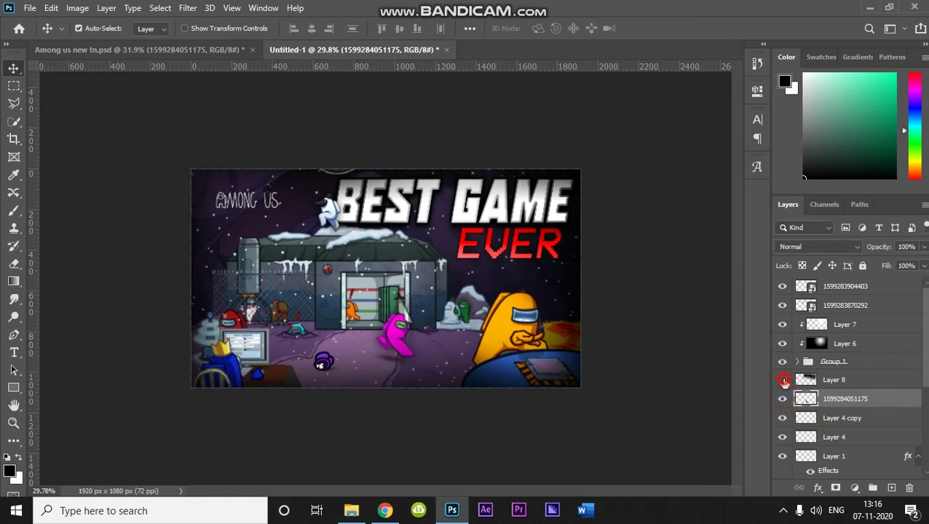
left_click(784, 381)
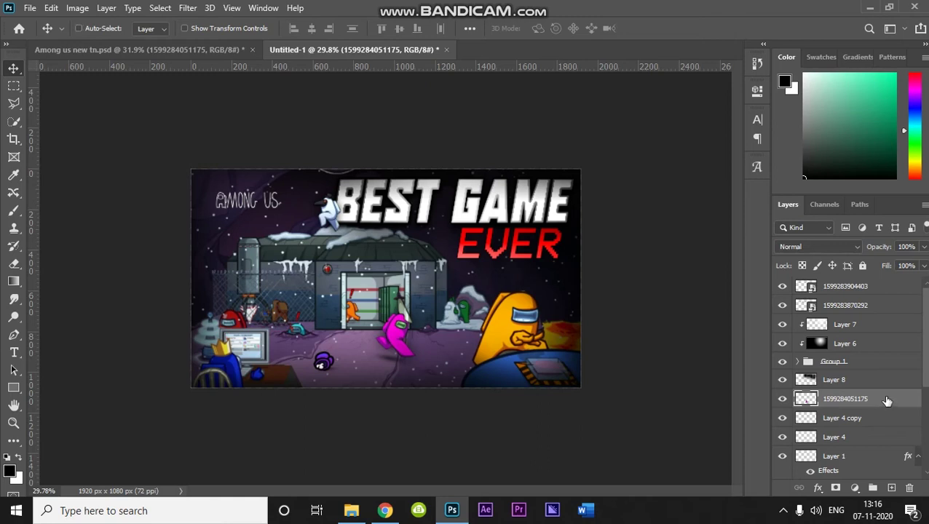
key("ctrl+shift+alt+e")
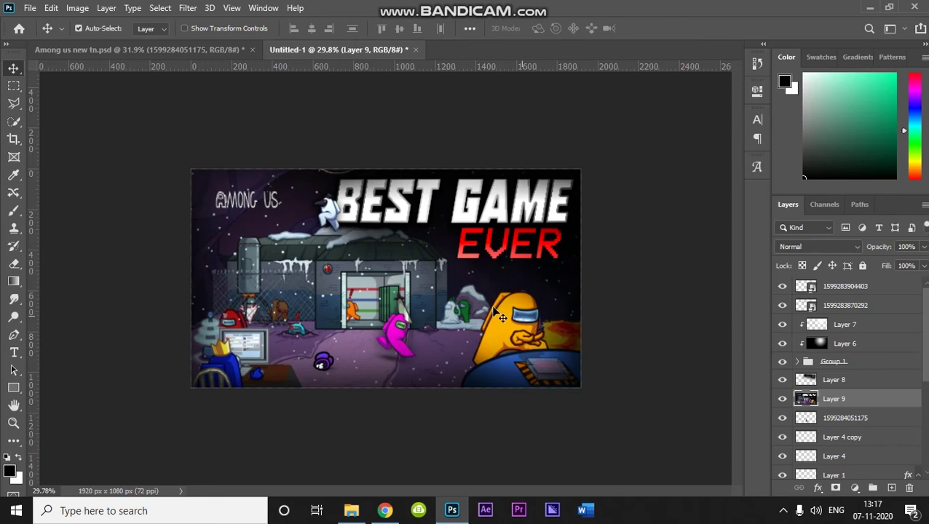
left_click_drag(500, 315, 502, 345)
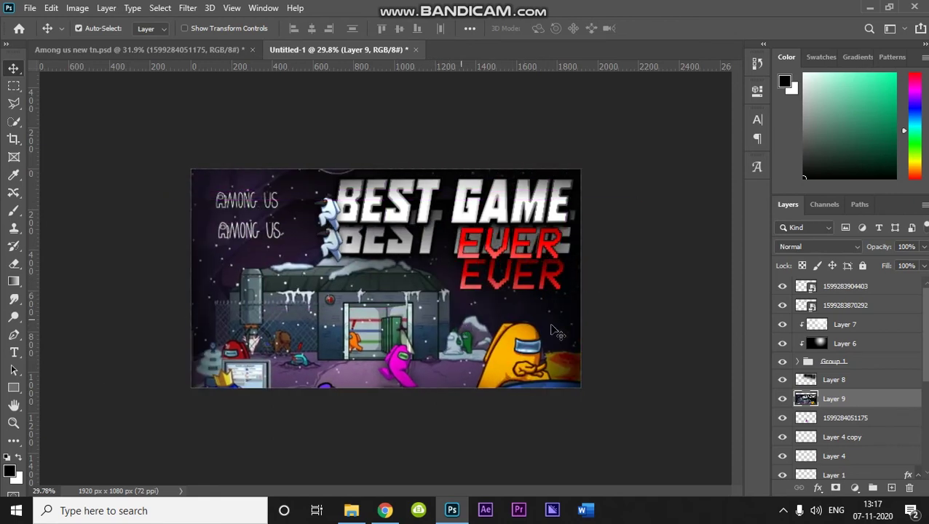
key("ctrl+z")
left_click(783, 399)
left_click(783, 399)
left_click(783, 399)
left_click(783, 399)
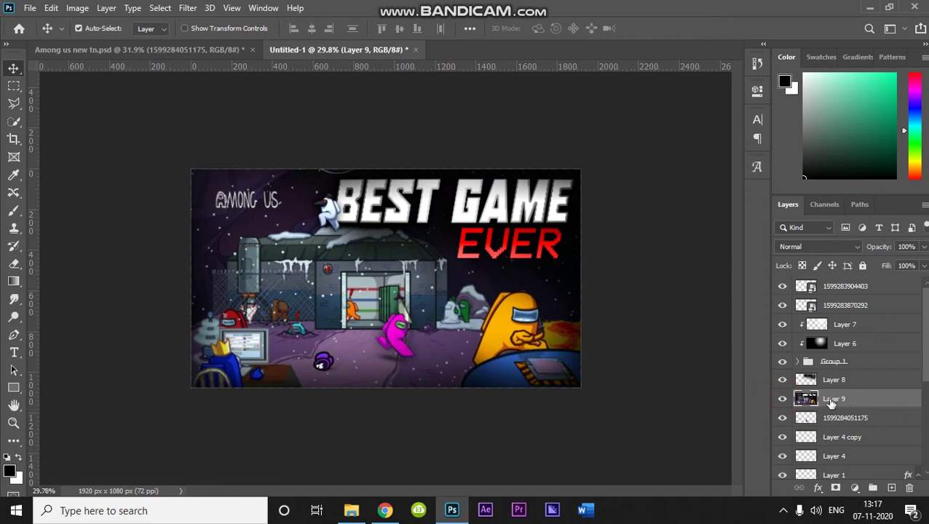
Step: Start the Camera Raw filter on the merged layer and set Temperature to +6, leaving Tint at 0
left_click(187, 8)
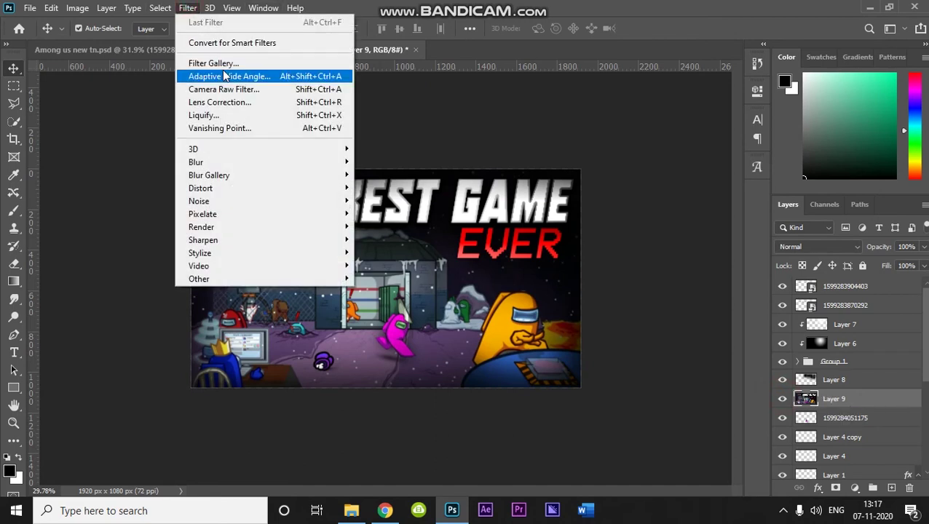
left_click(278, 89)
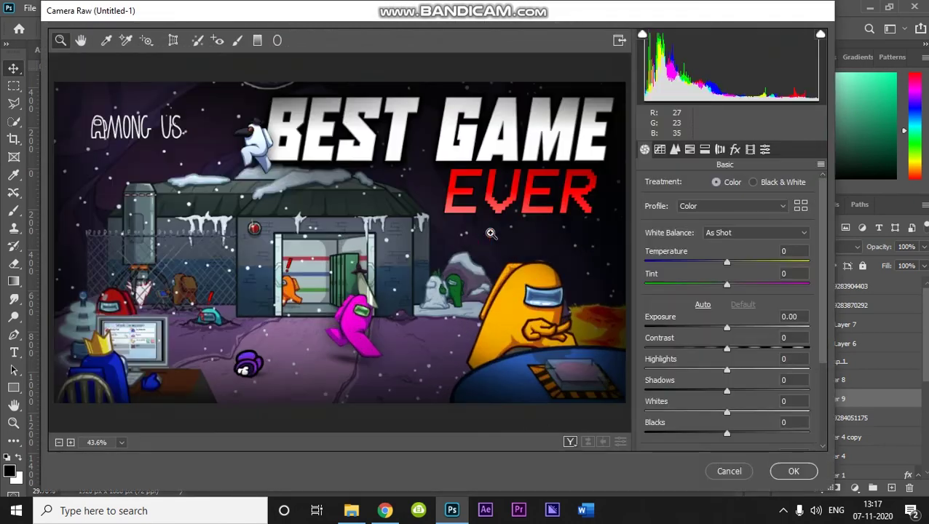
left_click(452, 213, "alt")
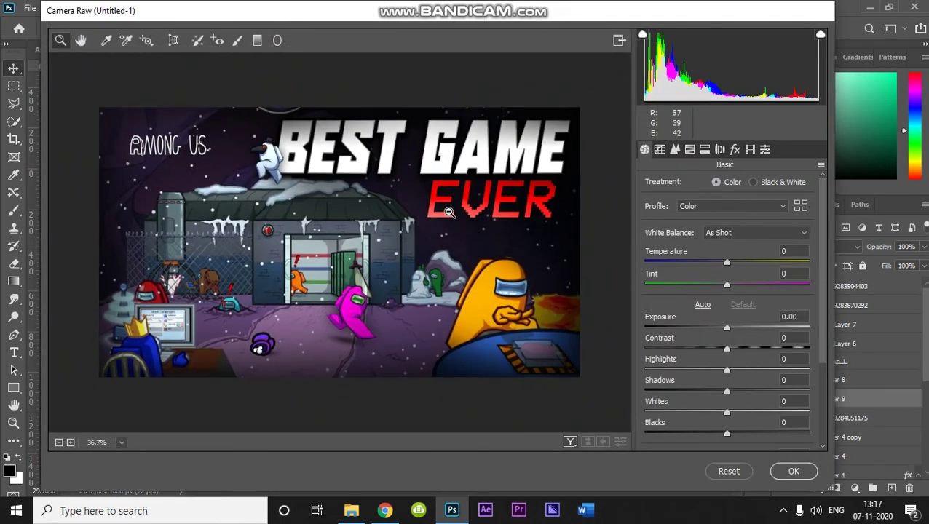
mouse_move(725, 260)
left_mouse_down()
mouse_move(741, 264)
mouse_move(731, 265)
left_mouse_up()
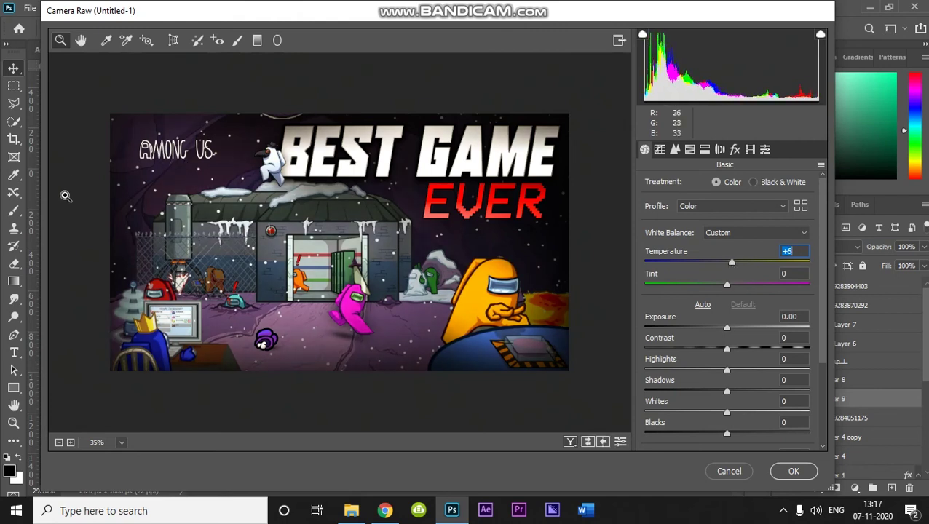
mouse_move(725, 286)
left_mouse_down()
mouse_move(699, 285)
mouse_move(749, 288)
mouse_move(740, 287)
left_mouse_up()
key("ctrl+z")
Step: Set Exposure to +0.55, Highlights to +6, Shadows to -3, Whites to +11 and Blacks to -13
scroll(703, 313, "down", 3)
left_click_drag(727, 208, 727, 231)
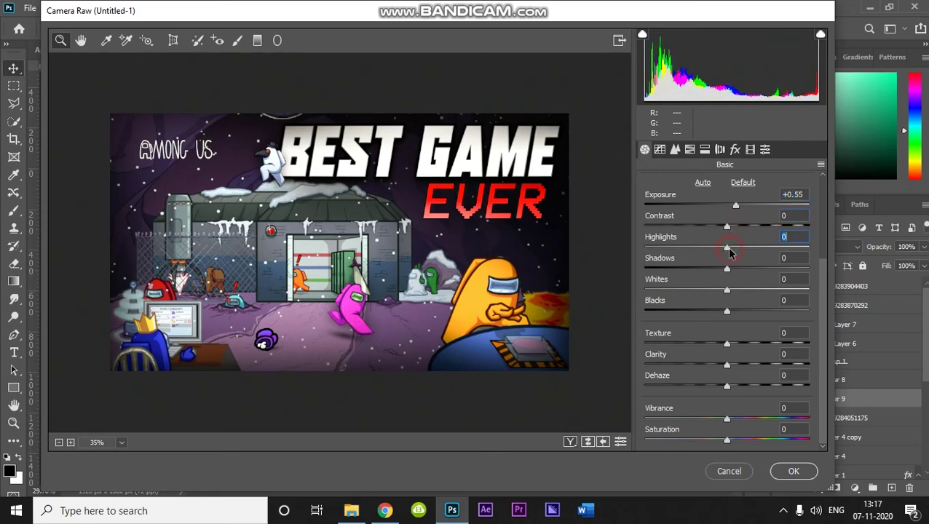
mouse_move(735, 253)
left_mouse_down()
mouse_move(754, 248)
mouse_move(746, 253)
left_mouse_up()
left_click_drag(744, 252, 736, 292)
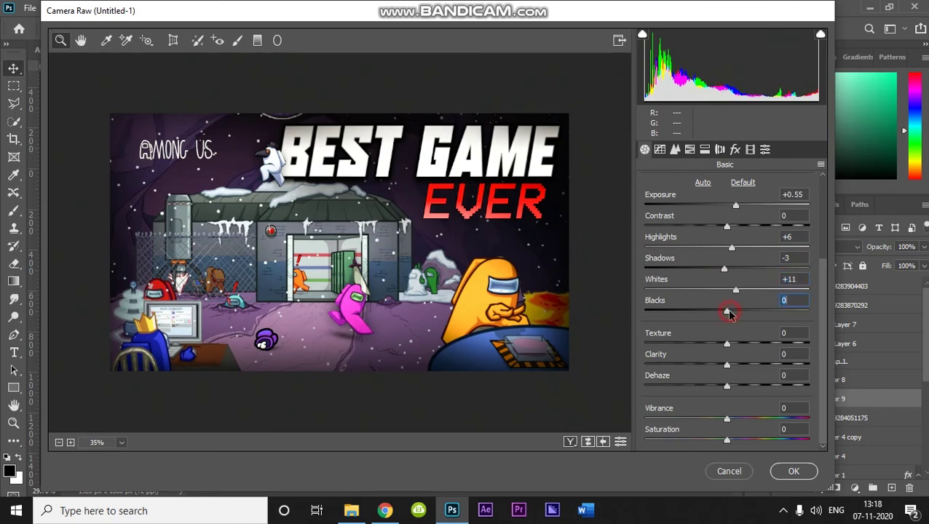
left_click_drag(735, 313, 718, 313)
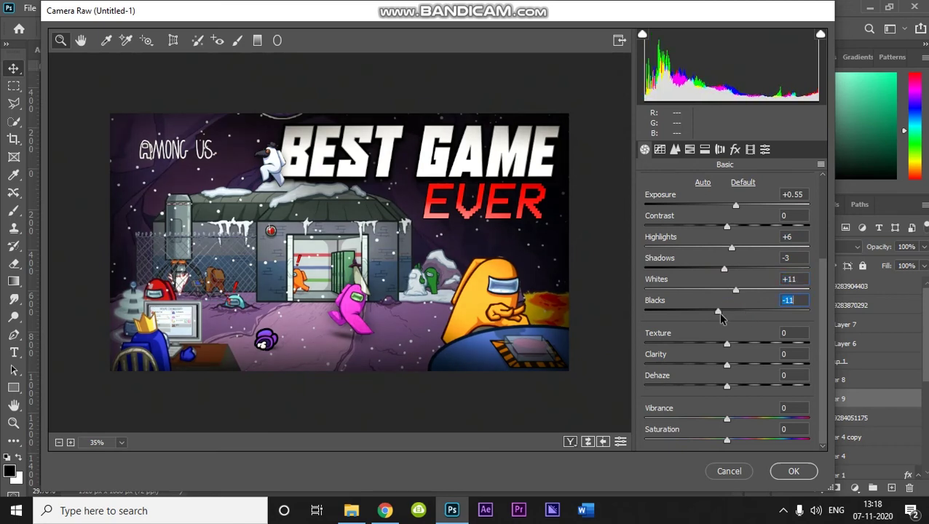
key("Down")
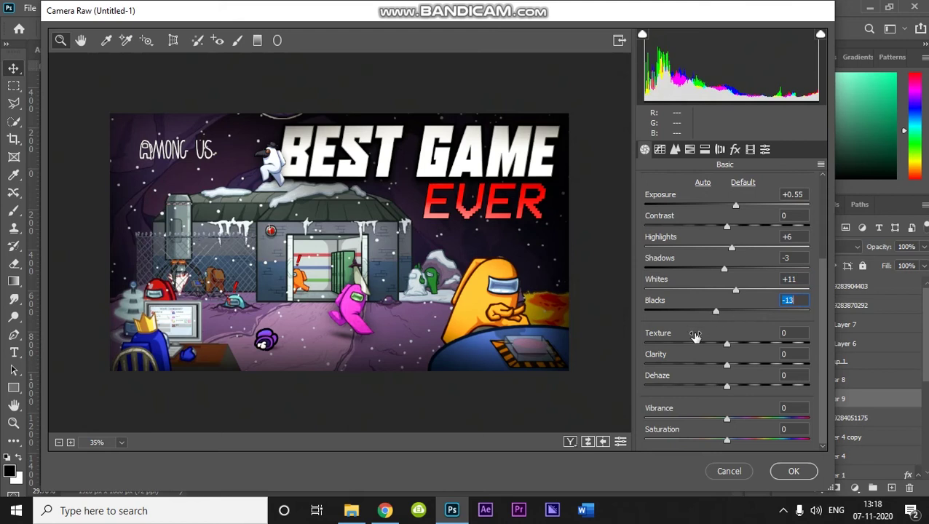
Step: Set Texture to +9, Clarity to +21, Vibrance to +3 and Saturation to +9
left_click(727, 347)
left_click_drag(836, 348, 744, 367)
key("Up")
key("Up")
key("Up")
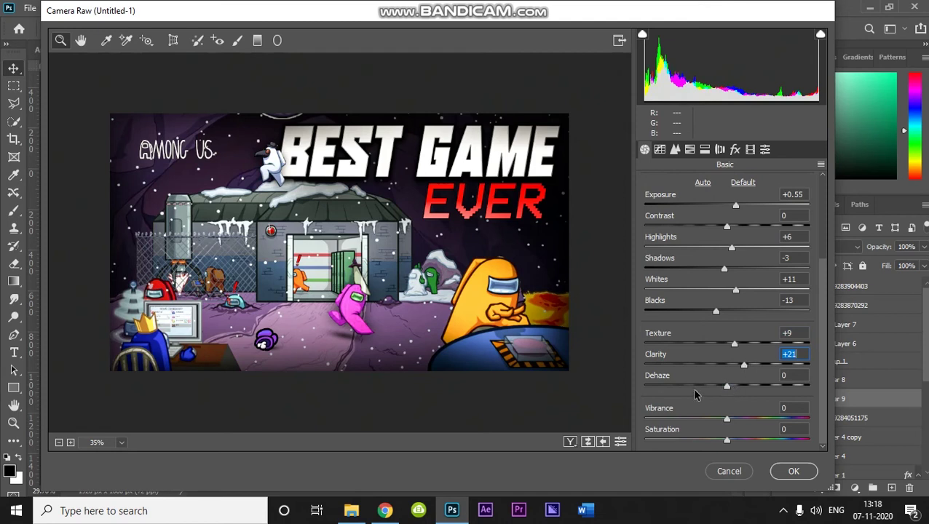
left_click(727, 420)
left_click(729, 420)
left_click(728, 441)
left_click(737, 442)
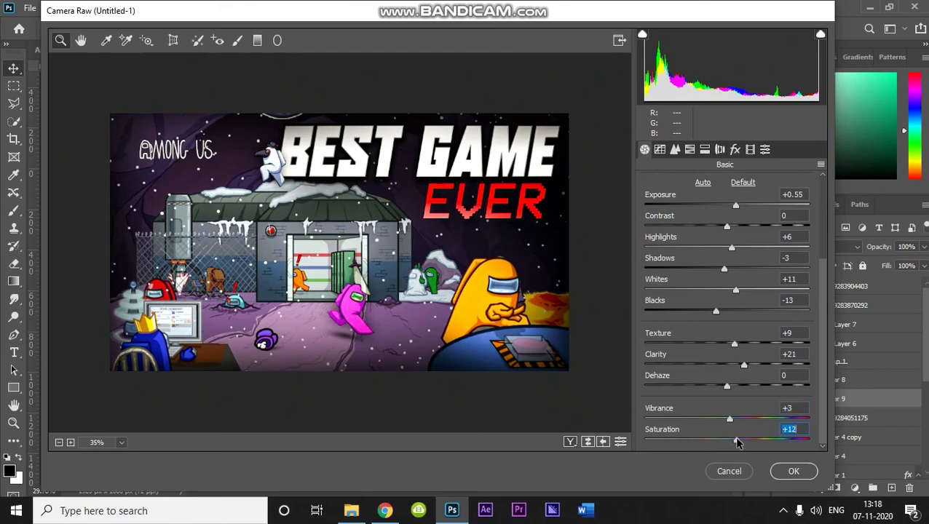
Step: Swap repeatedly between the before and after settings to compare the Camera Raw adjustments, ending on the before settings
left_click(589, 443)
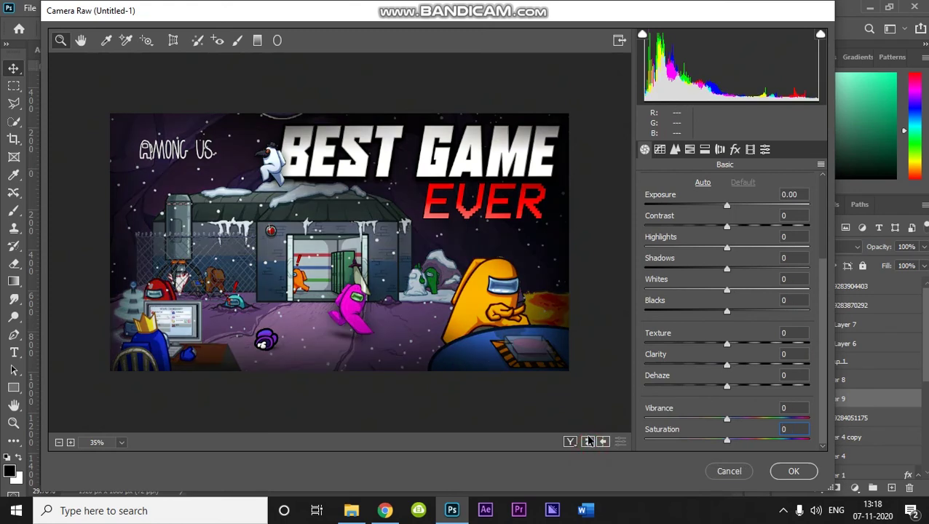
left_click(589, 443)
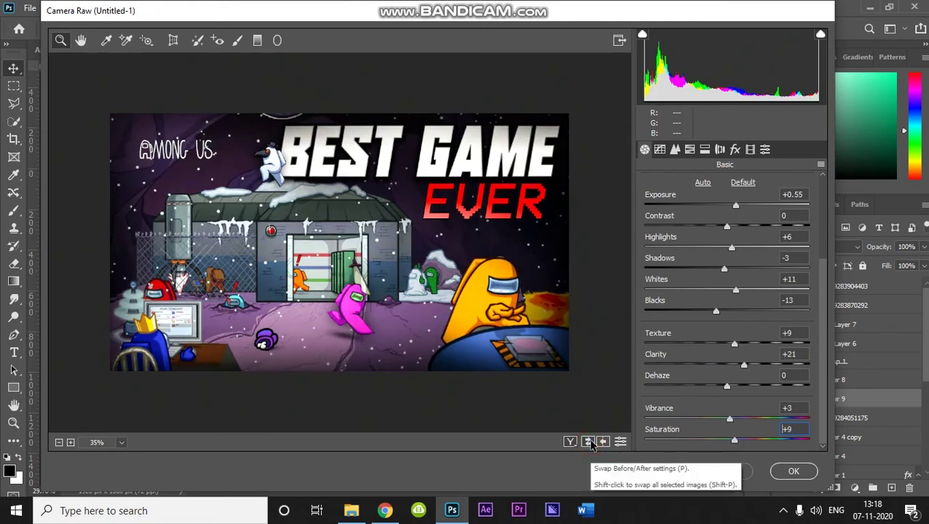
left_click(589, 442)
left_click(590, 443)
left_click(589, 443)
left_click(590, 443)
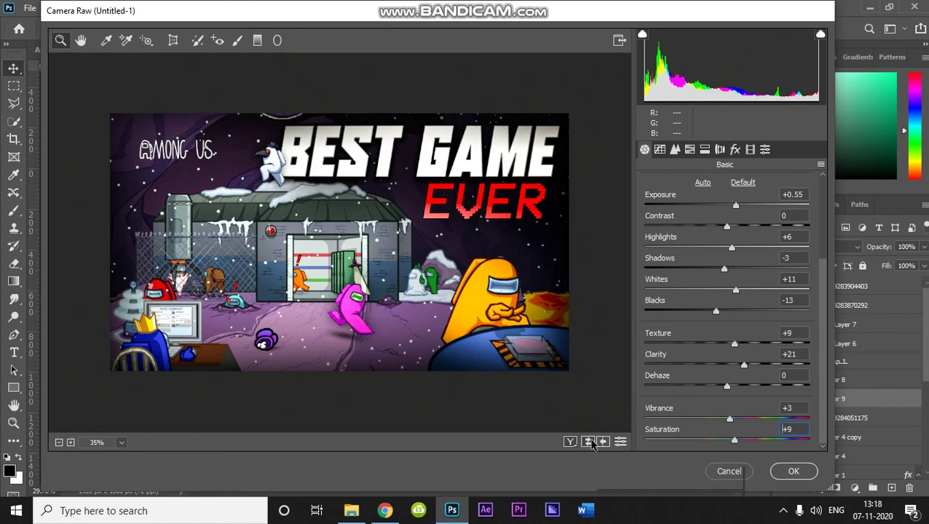
left_click(590, 442)
left_click(590, 443)
left_click(590, 443)
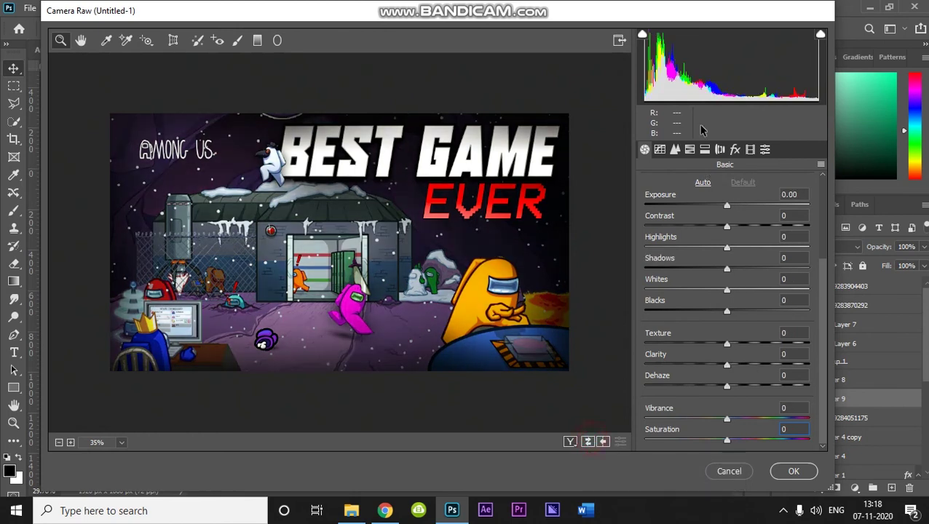
Step: Shape the RGB point tone curve into a slight S, raising the highlights and placing a shadow point at input 64, output 61
left_click(660, 149)
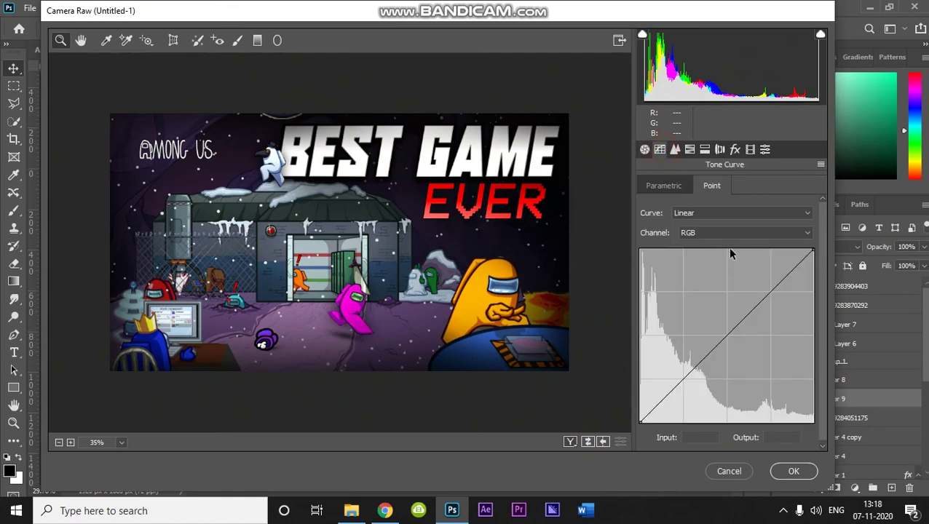
left_click_drag(769, 291, 768, 287)
left_click_drag(676, 378, 682, 380)
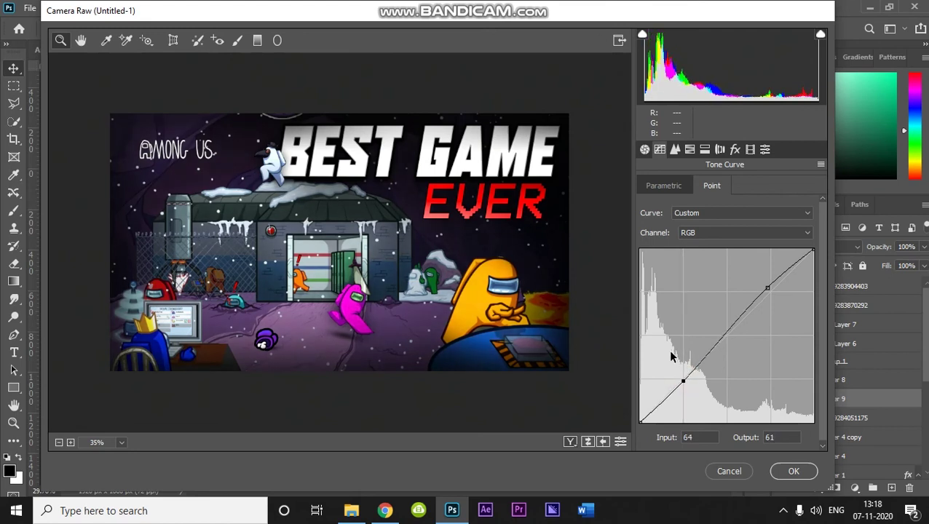
Step: Set the sharpening amount to 28, apply the Camera Raw filter and inspect the result on the canvas
left_click(677, 150)
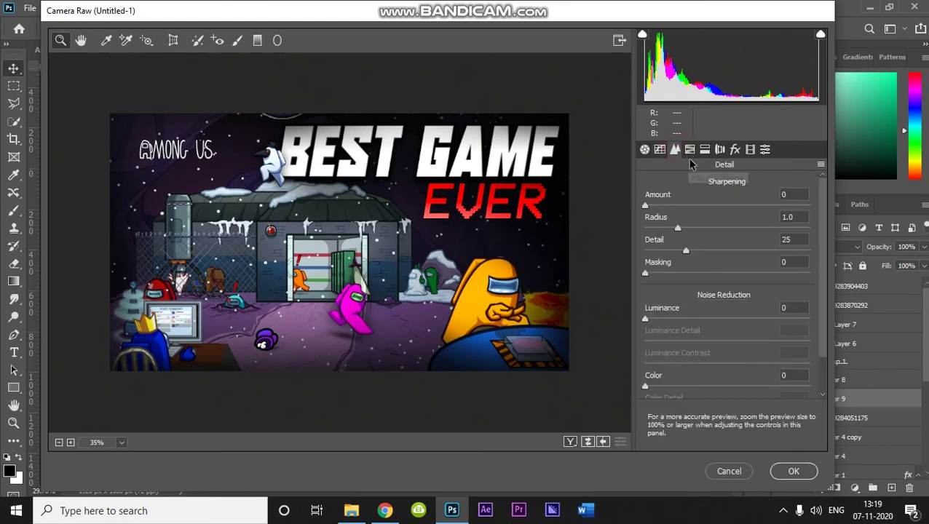
left_click_drag(646, 207, 674, 212)
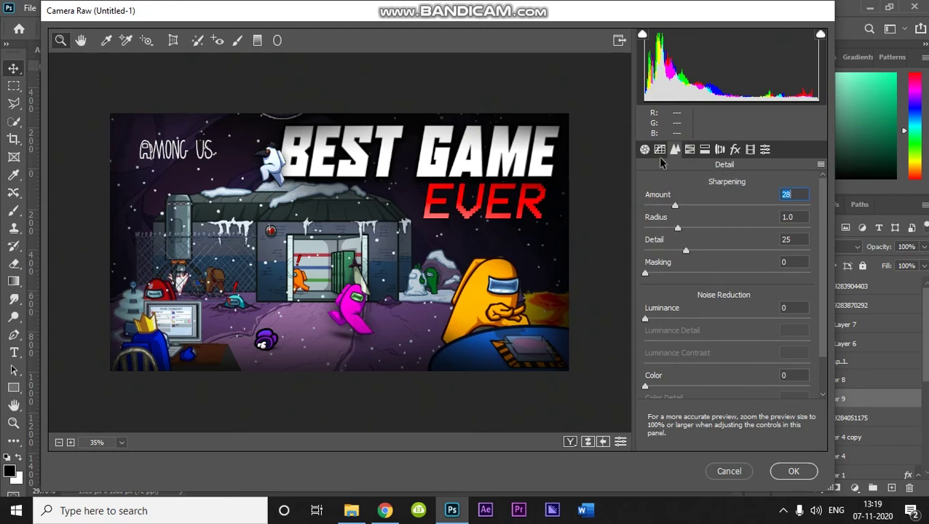
left_click(794, 473)
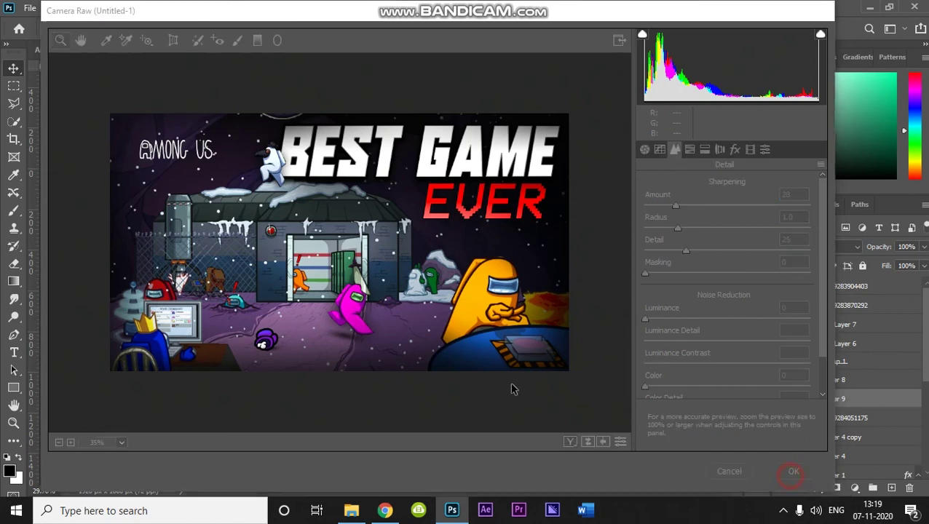
key("ctrl+plus")
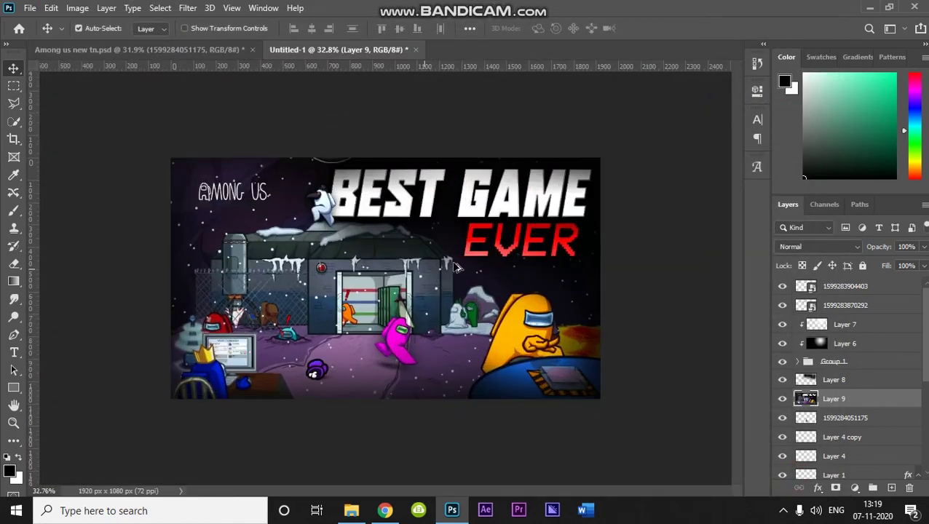
scroll(490, 255, "up", 4)
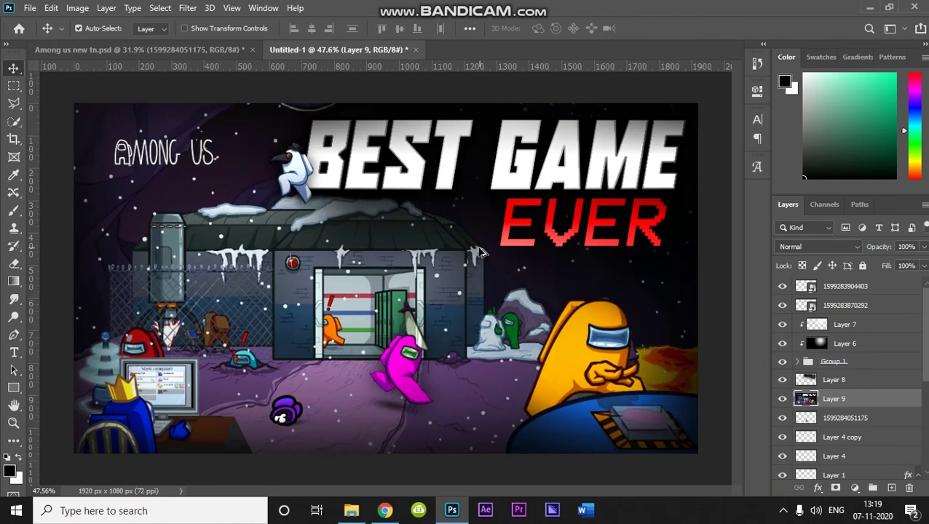
scroll(490, 255, "down", 5)
Step: Add a new empty layer above all others and select the entire canvas with a rectangular marquee
left_click(852, 288)
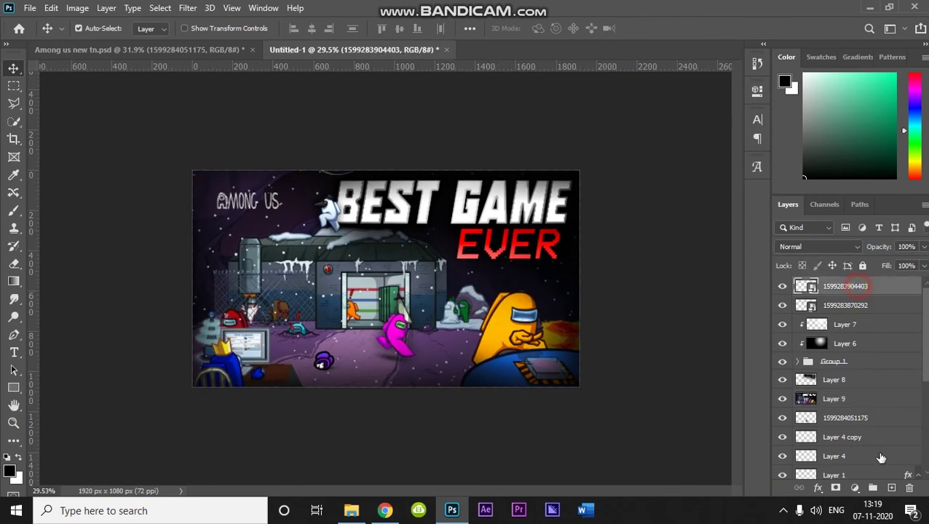
left_click(892, 488)
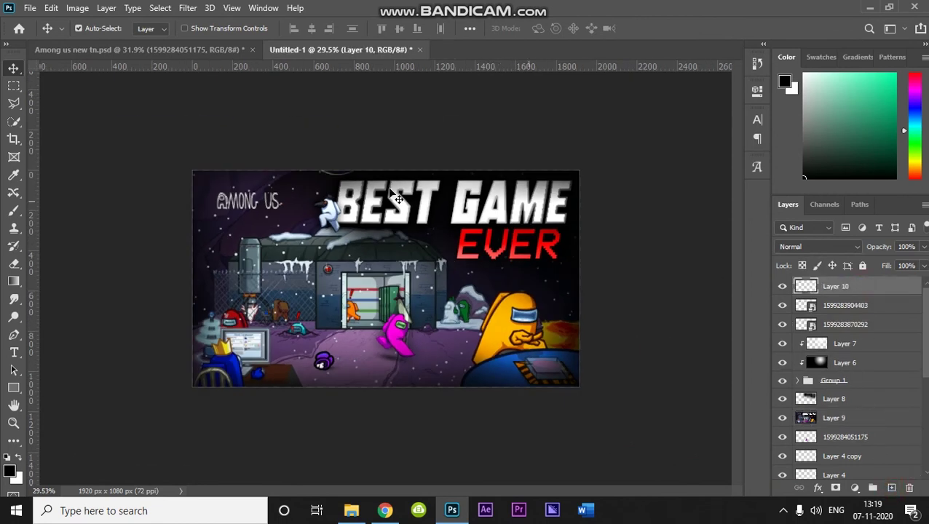
left_click(14, 86)
left_click_drag(162, 142, 682, 416)
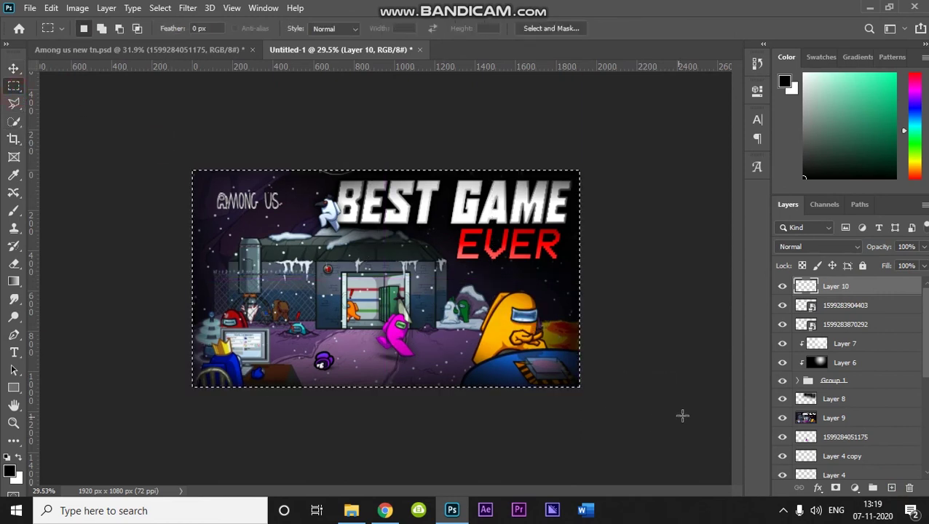
Step: Set the background colour to orange ff8a00 and fill the selected canvas area on the new top layer with it
left_click(16, 477)
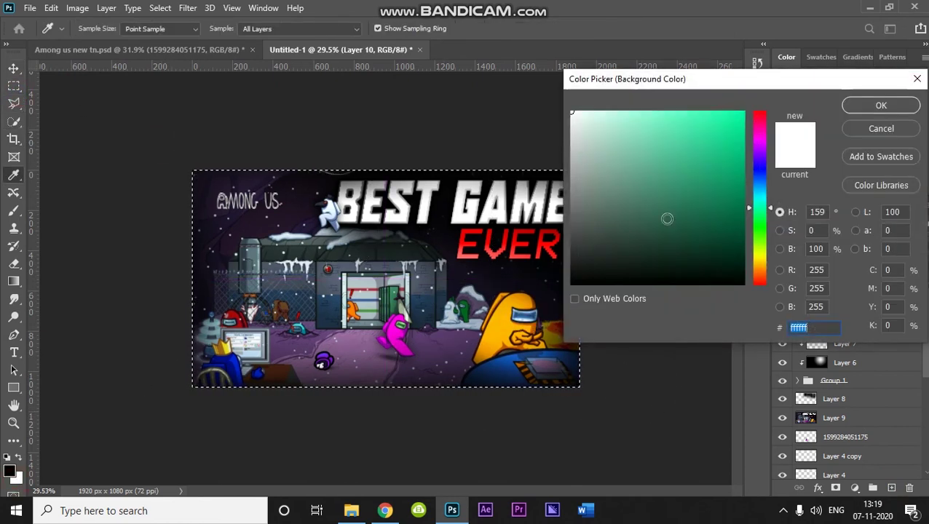
left_click_drag(760, 184, 788, 266)
left_click_drag(666, 192, 850, 68)
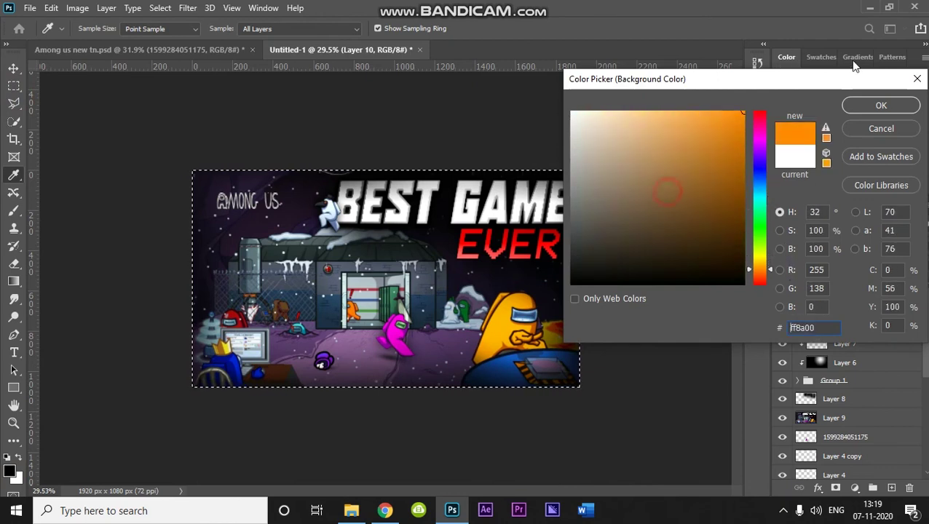
left_click(881, 106)
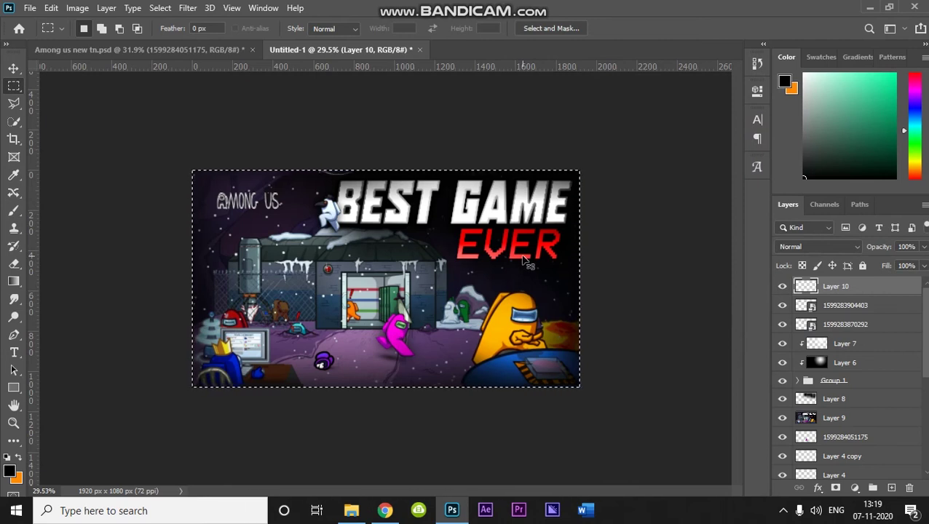
key("ctrl+BackSpace")
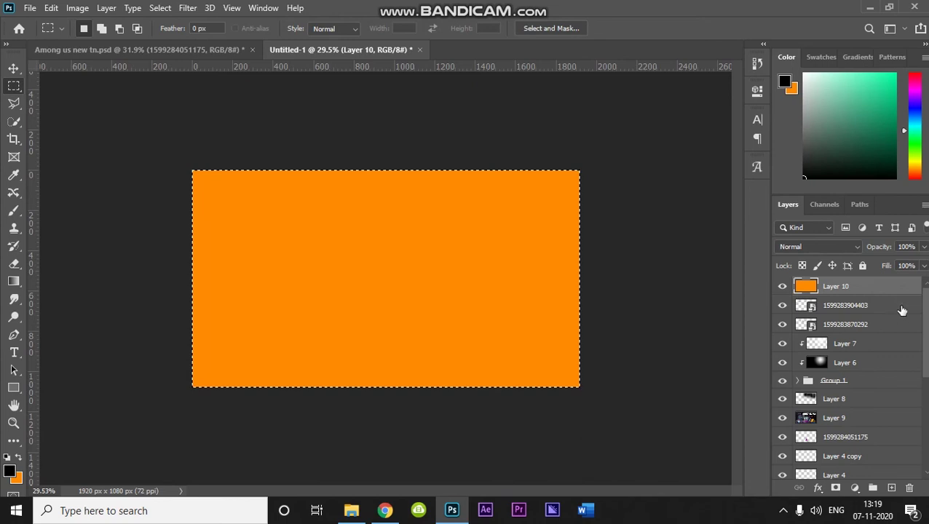
Step: Add another layer filled with the same orange and scale it to about 96.08% width and 93.26% height, centred with an even margin
left_click(893, 488)
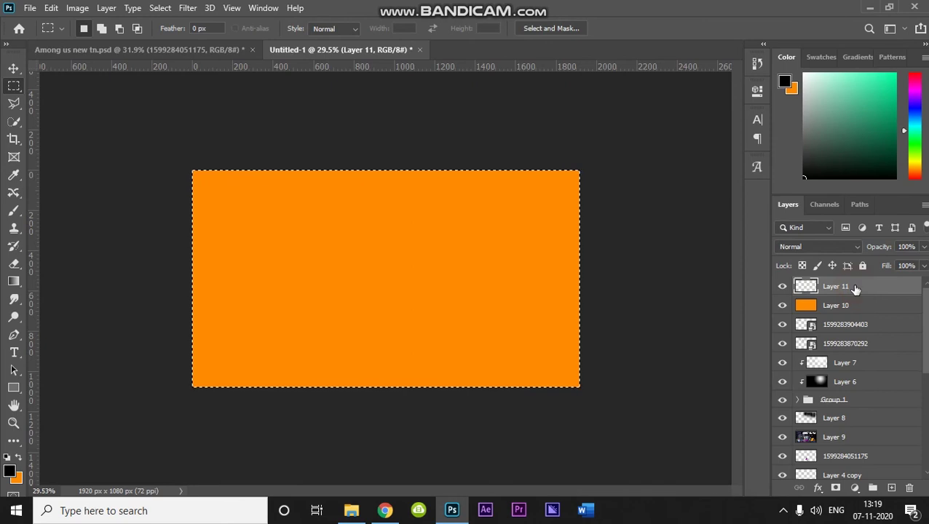
key("ctrl+BackSpace")
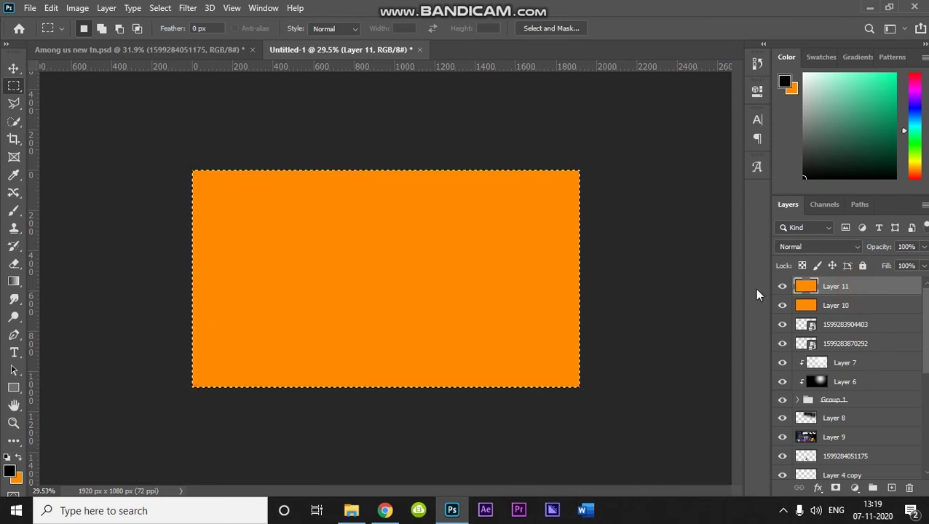
key("ctrl+t")
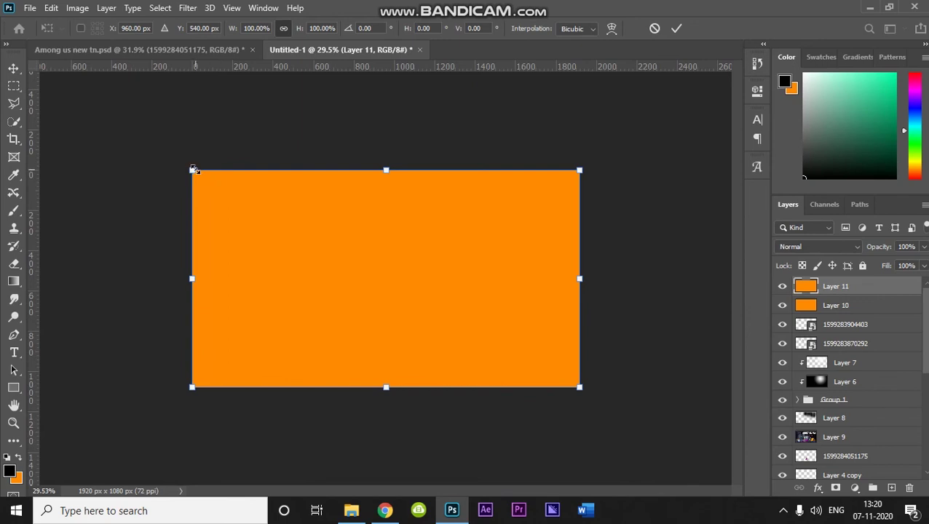
left_click_drag(194, 170, 200, 177)
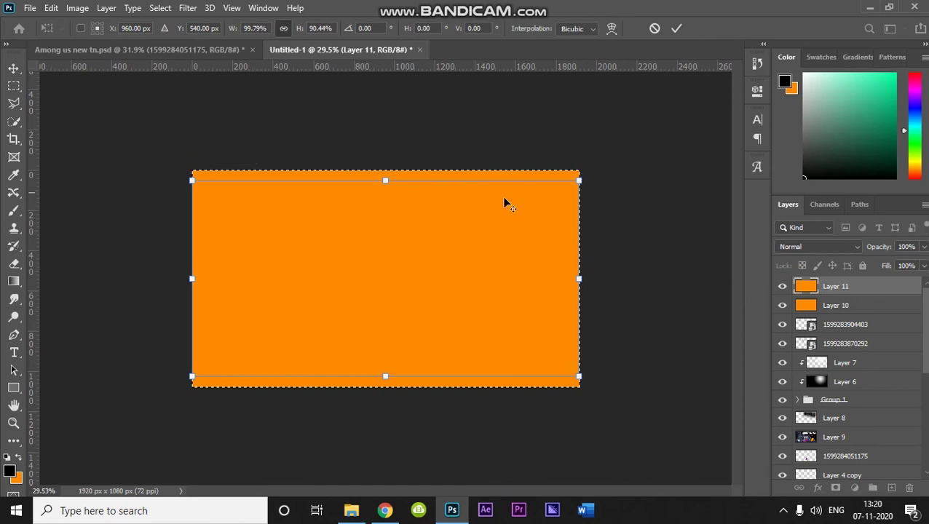
left_click_drag(578, 276, 575, 278)
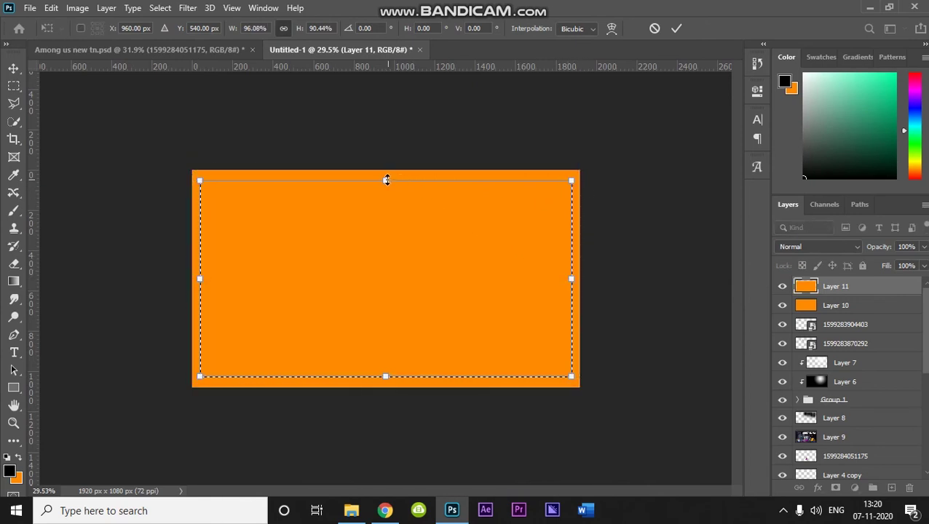
mouse_move(387, 179)
left_mouse_down()
mouse_move(387, 172)
mouse_move(386, 180)
left_mouse_up()
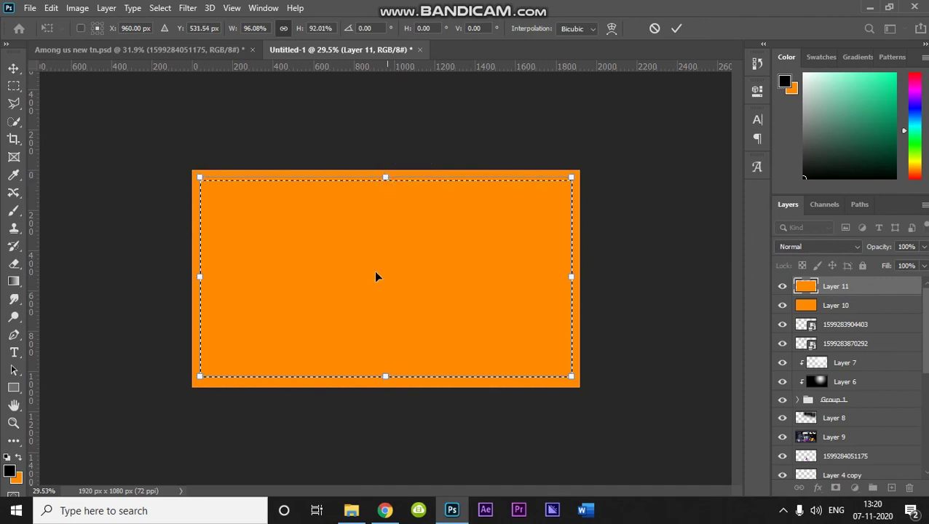
left_click_drag(386, 378, 387, 381)
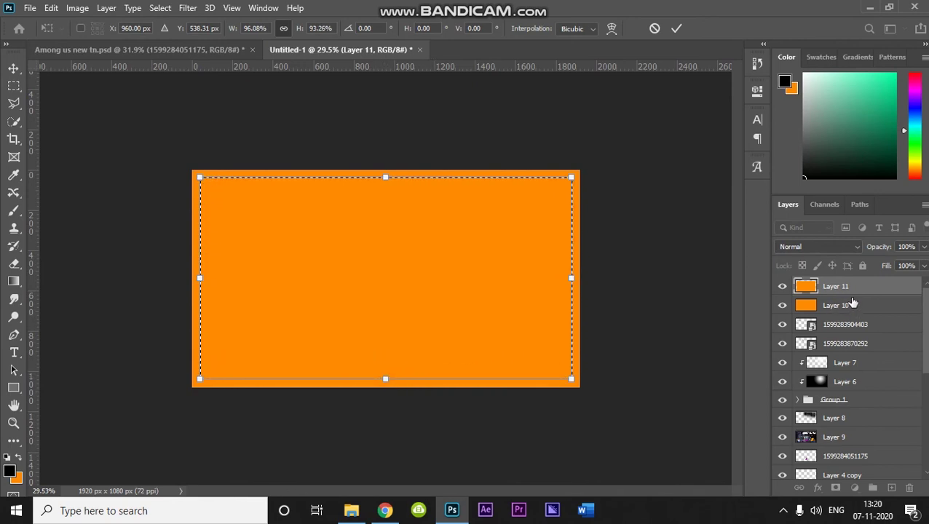
left_click(677, 29)
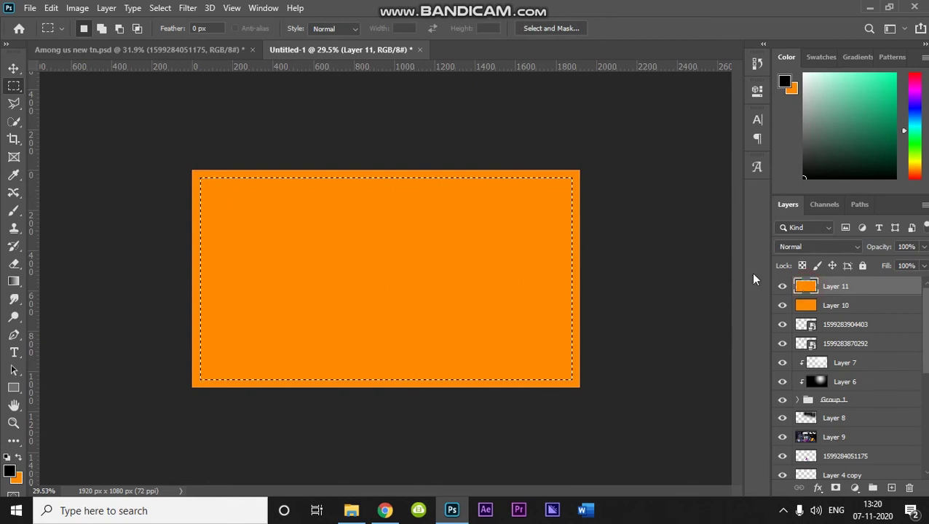
Step: Delete the selected inner area from both orange layers and deselect, keeping only an orange border around the thumbnail
left_click(855, 312)
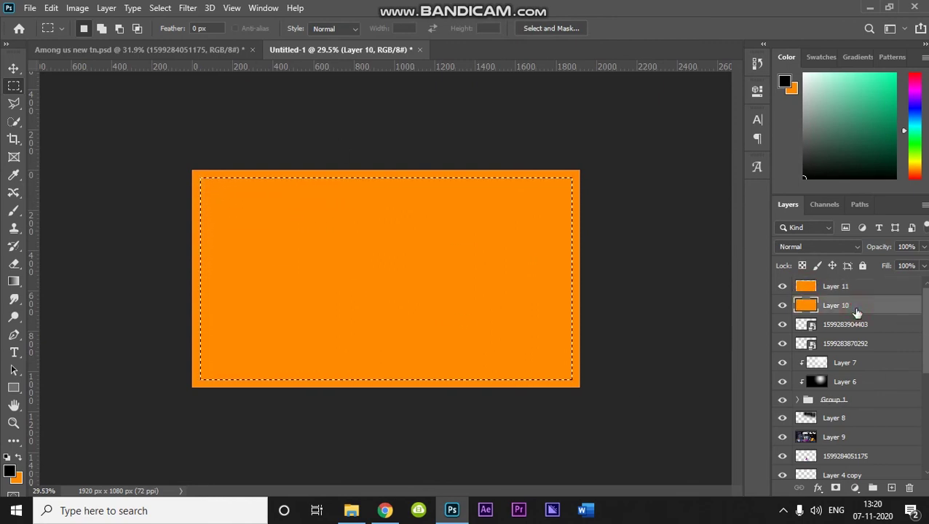
key("Delete")
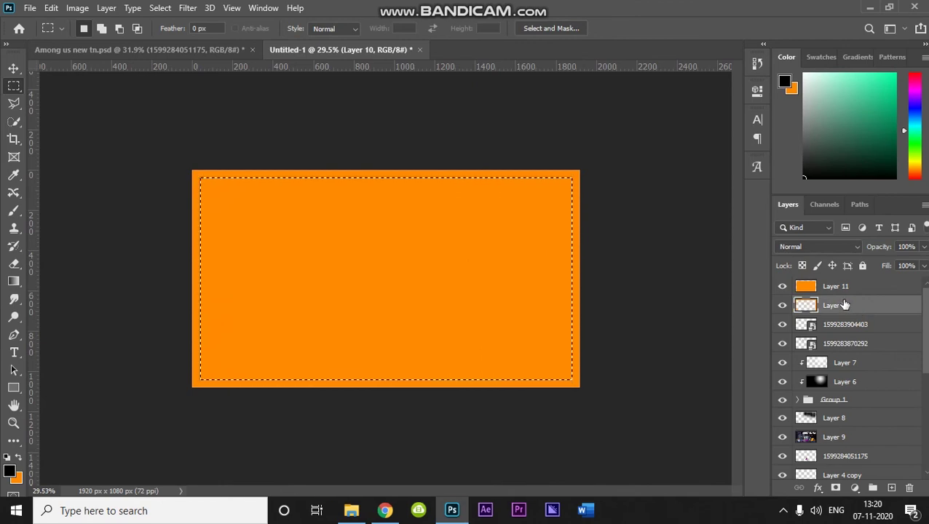
left_click(852, 288)
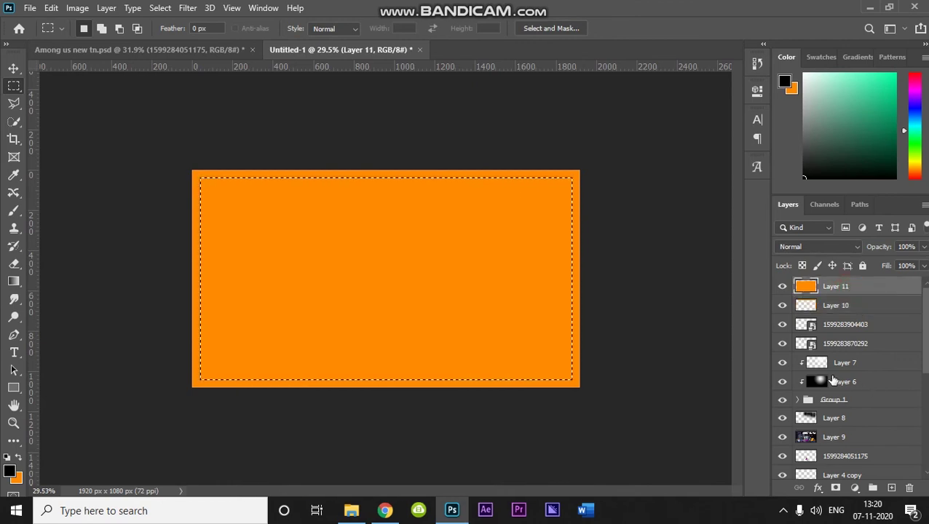
key("Delete")
key("ctrl+d")
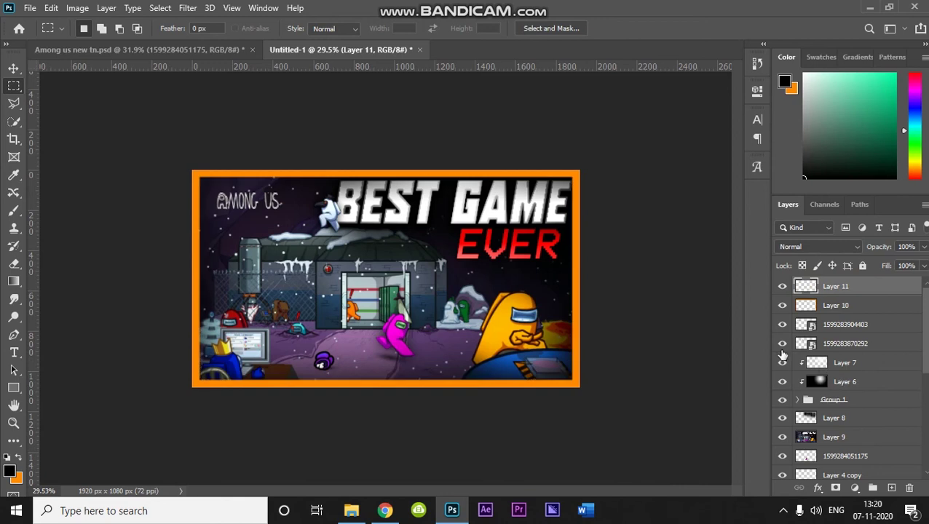
Step: Move the title text group to about X 1246 px, Y 265 px, and reposition the white crewmate beside its letter B
scroll(517, 203, "up", 4)
scroll(518, 204, "down", 4)
scroll(867, 356, "down", 5)
scroll(858, 337, "up", 4)
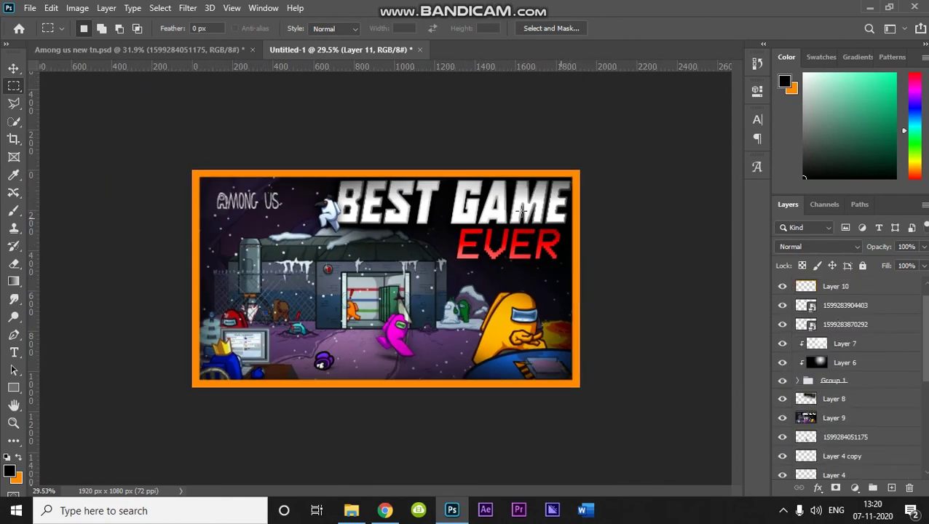
left_click(872, 385)
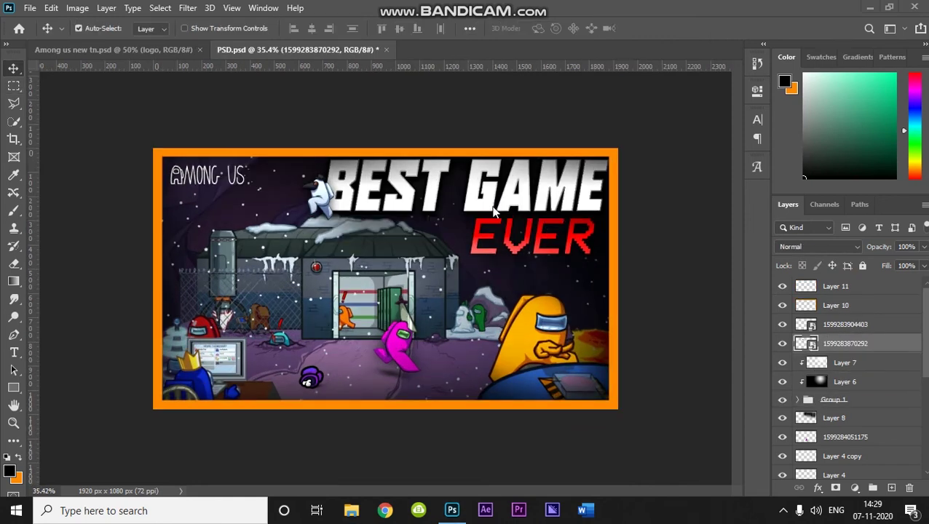
left_click(859, 400)
key("ctrl+t")
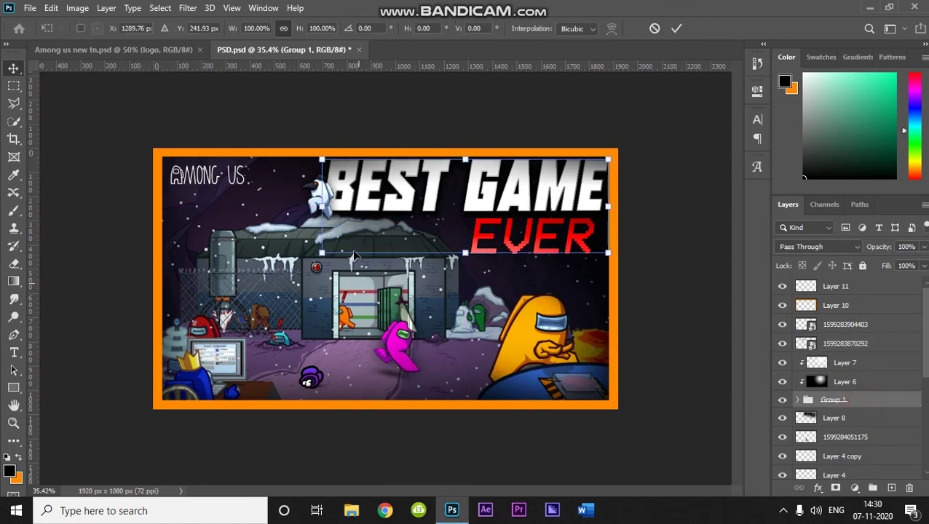
left_click_drag(541, 204, 530, 209)
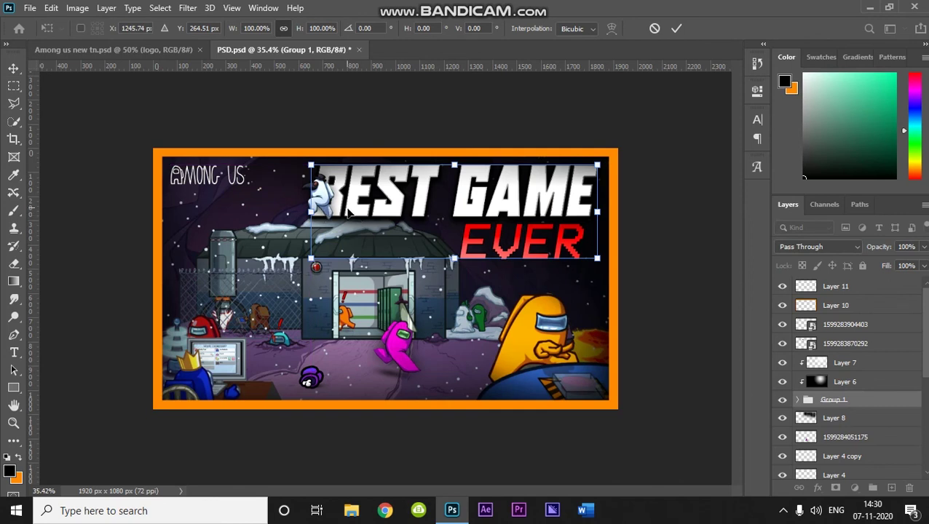
key("Return")
left_click_drag(325, 206, 312, 211)
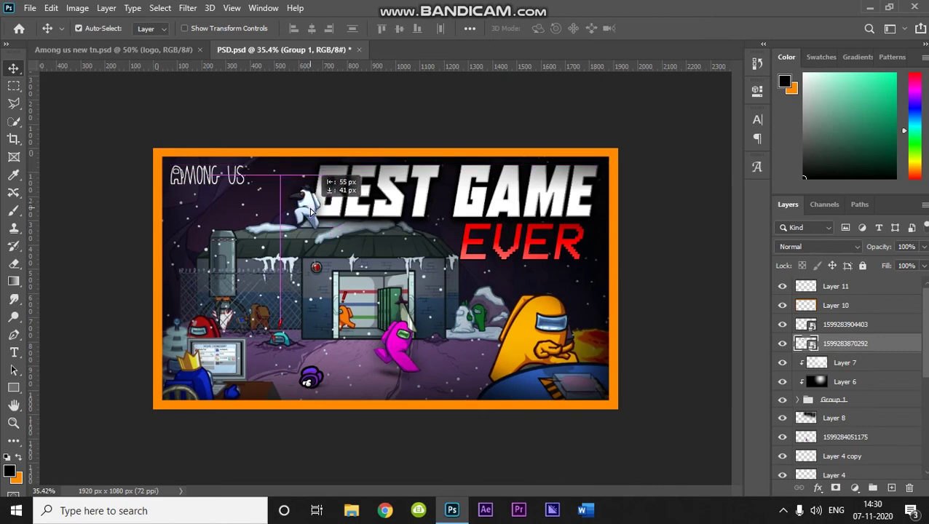
left_click_drag(312, 210, 307, 207)
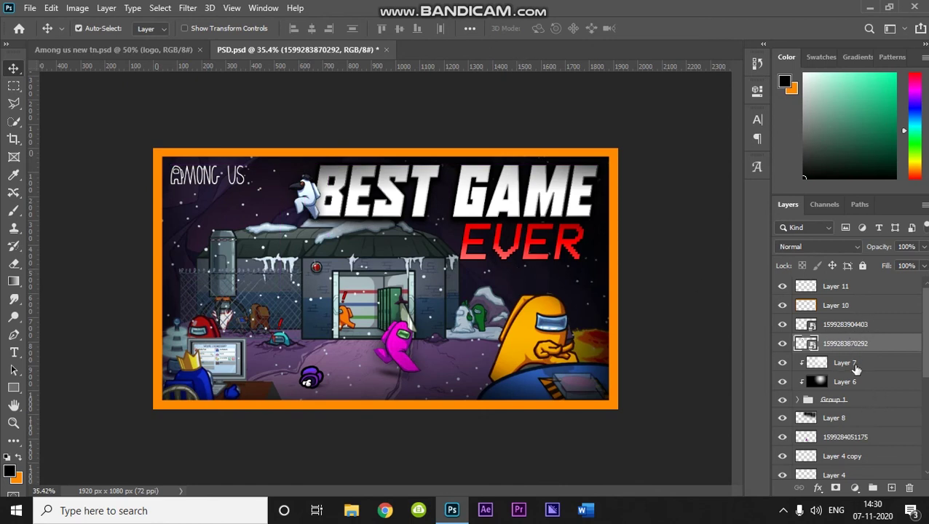
Step: Stamp the visible artwork into a new merged layer directly beneath the two orange border layers and make that layer visible
left_click(854, 305)
left_click(851, 288)
left_click(850, 308)
left_click(845, 327)
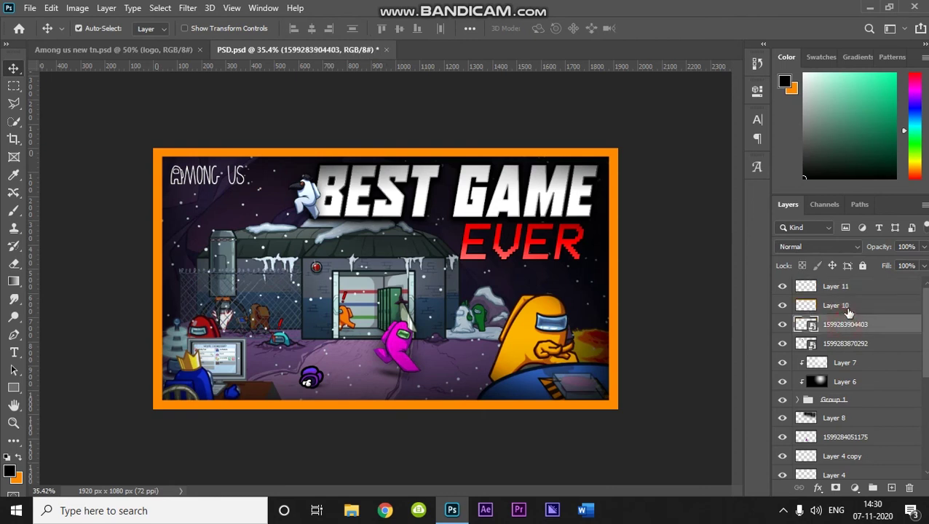
left_click(783, 305)
left_click(783, 305)
left_click_drag(850, 362, 858, 346)
key("ctrl+alt+shift+e")
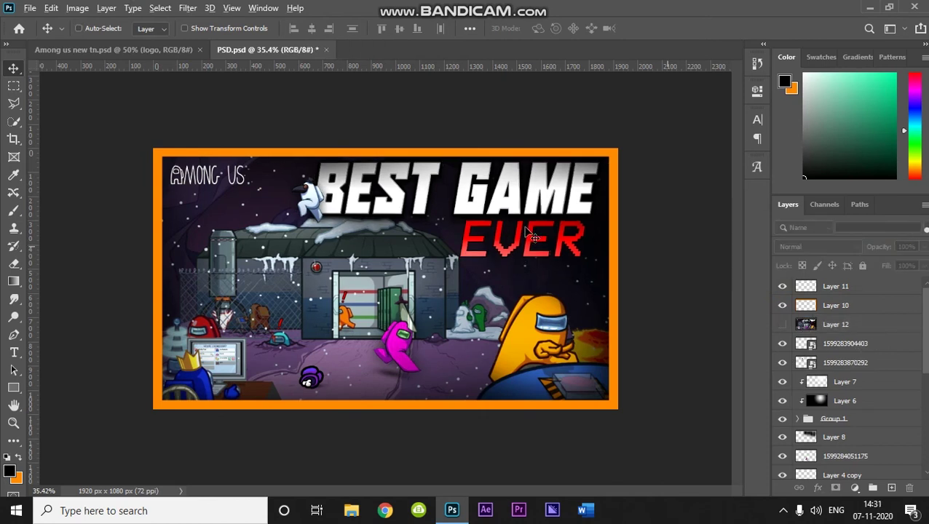
key("ctrl+alt+shift+f")
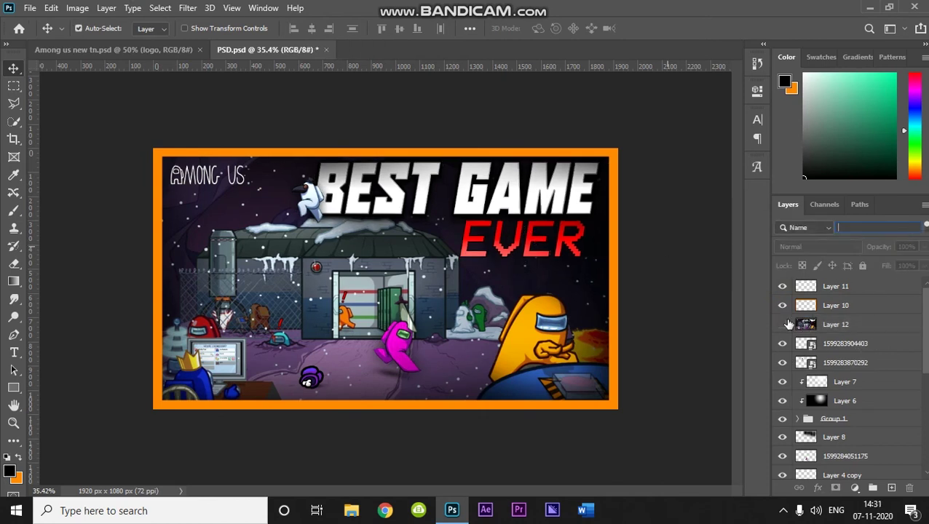
left_click(784, 325)
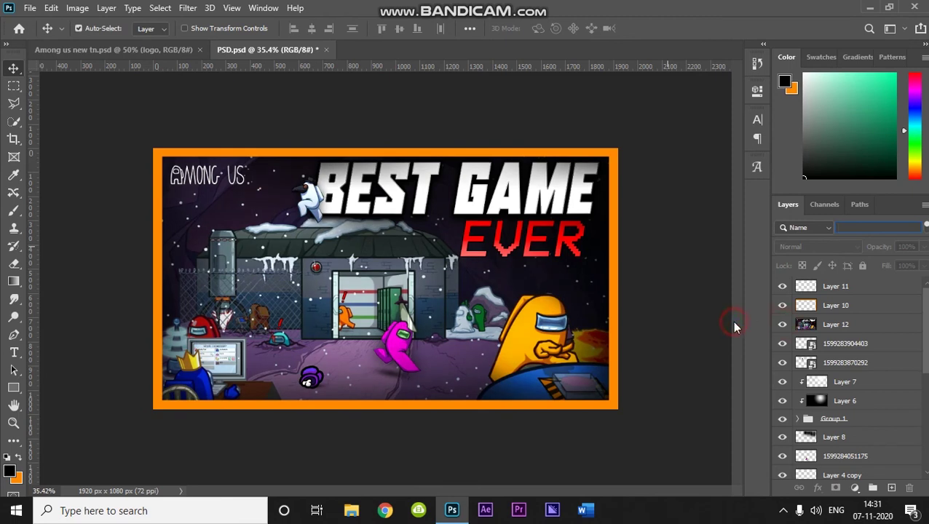